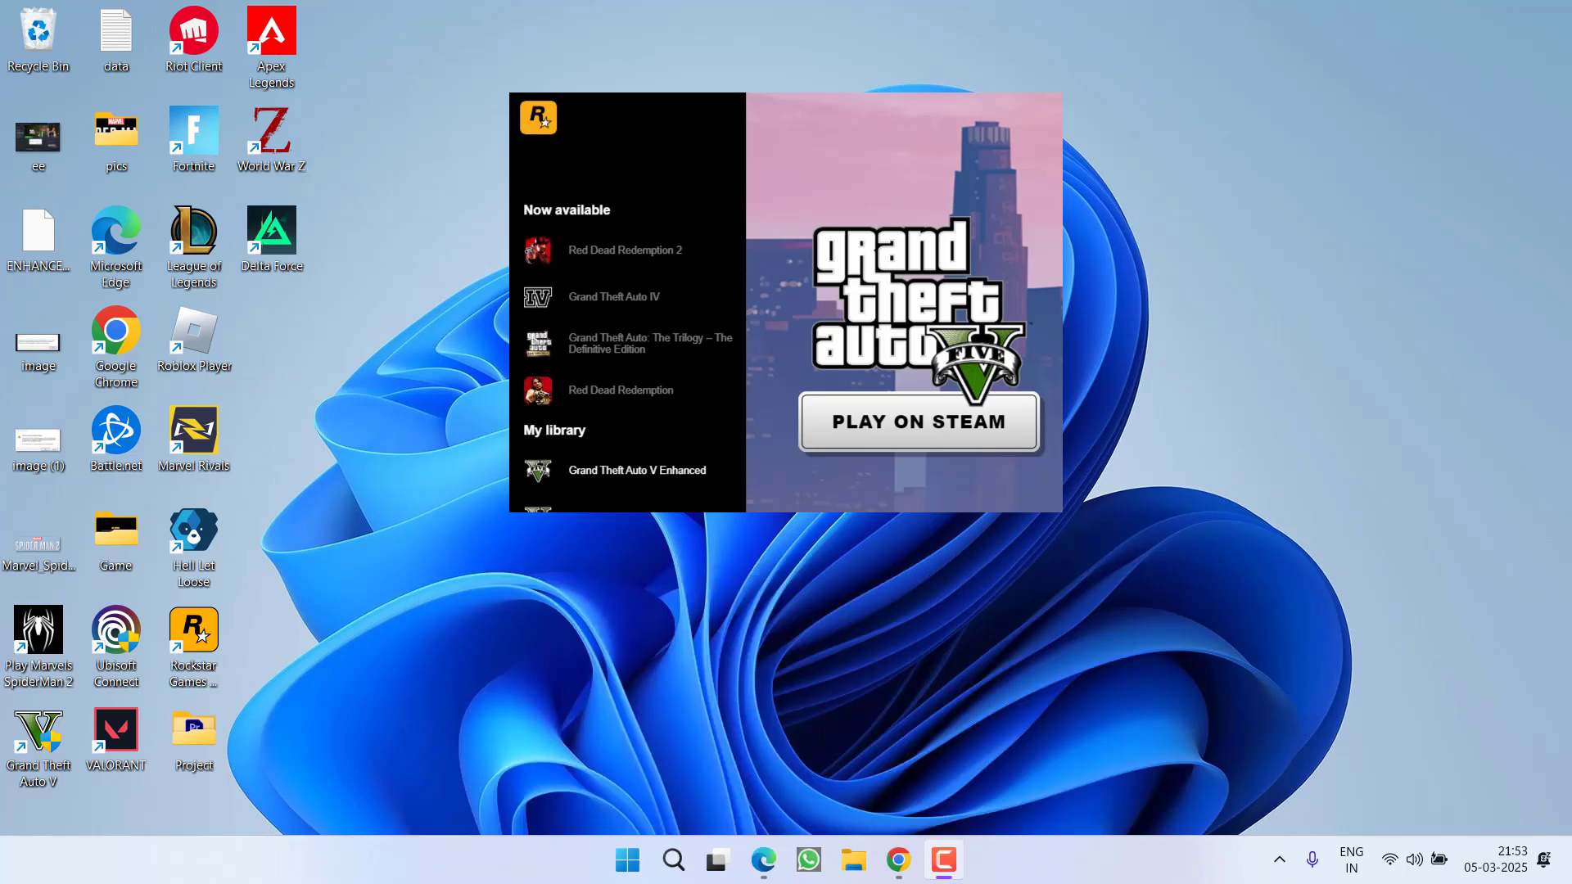
Step: Open Windows Security's Protection history and move its window up toward the middle of the desktop
{"action": "key", "text": "super"}
{"action": "type", "text": "windows"}
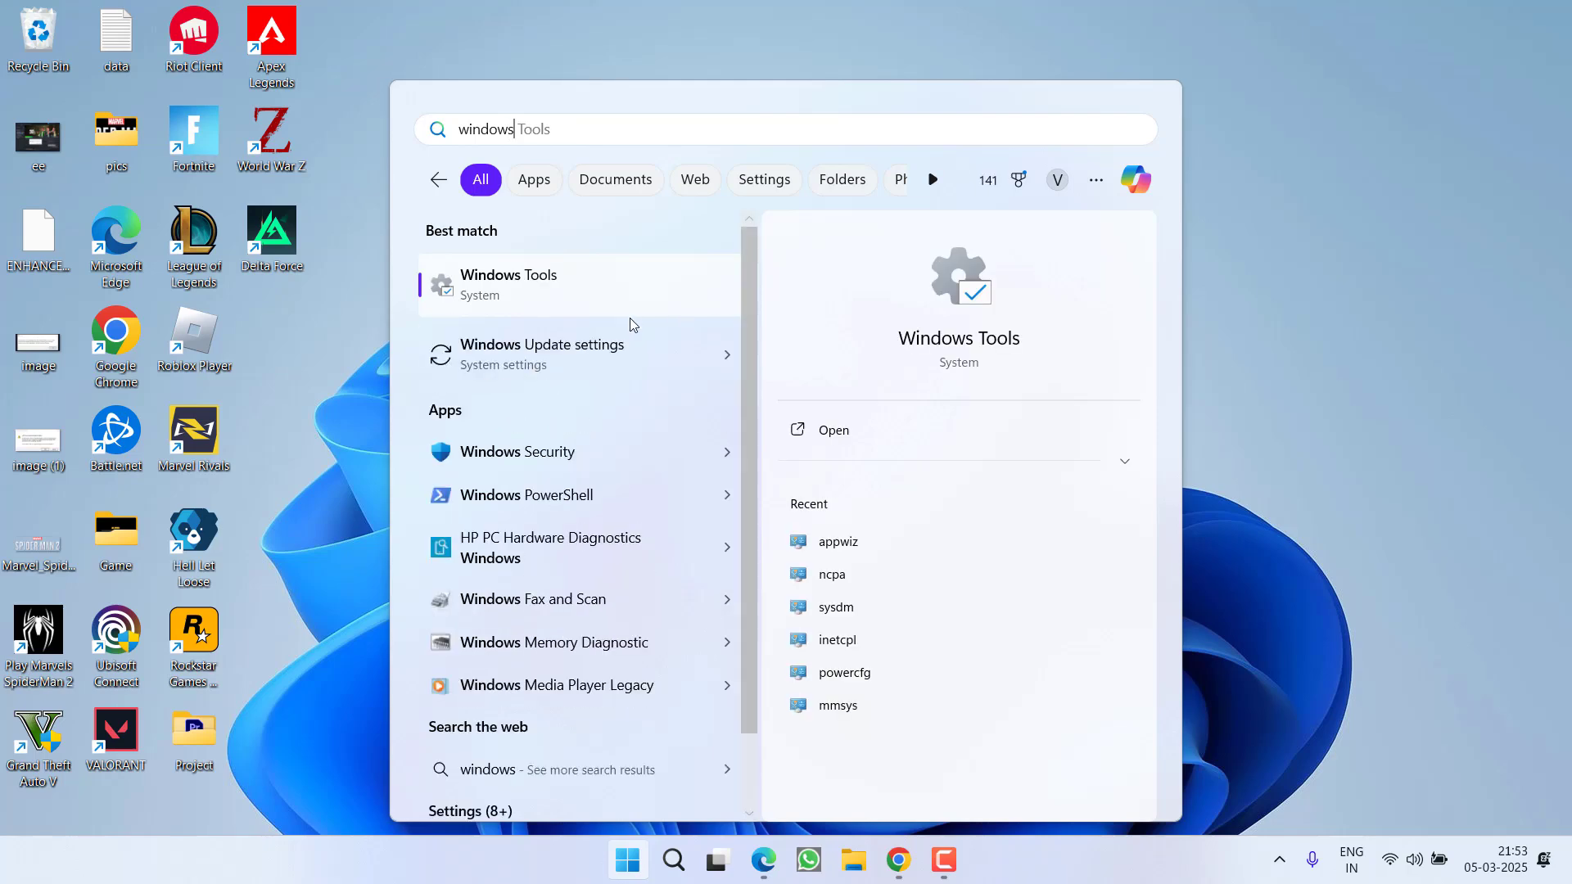
{"action": "left_click", "coordinate": [573, 451]}
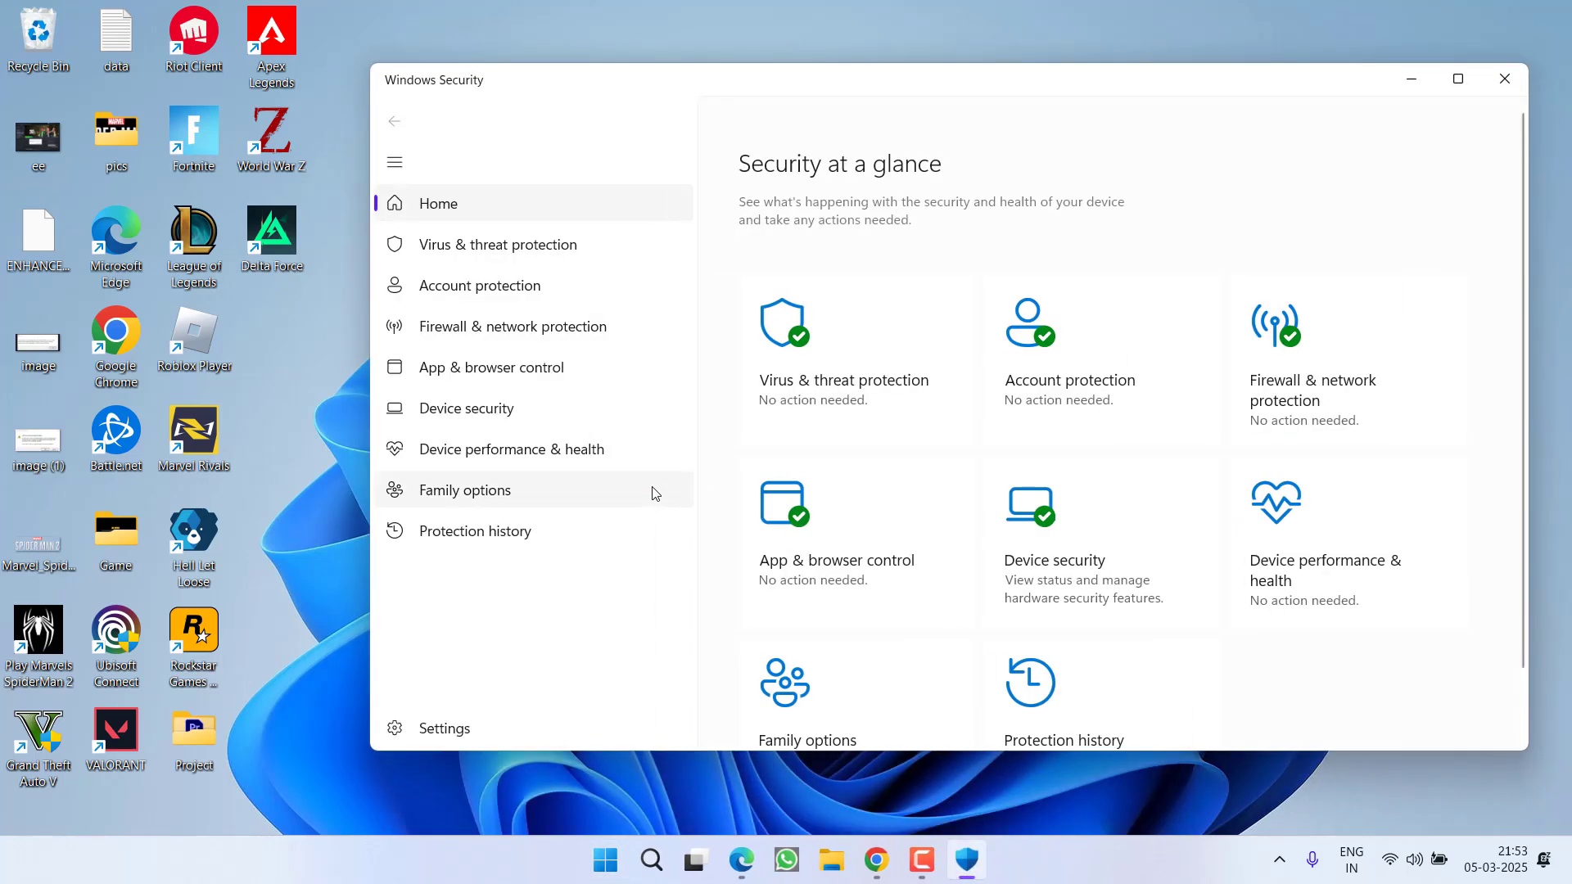
{"action": "left_click", "coordinate": [519, 531]}
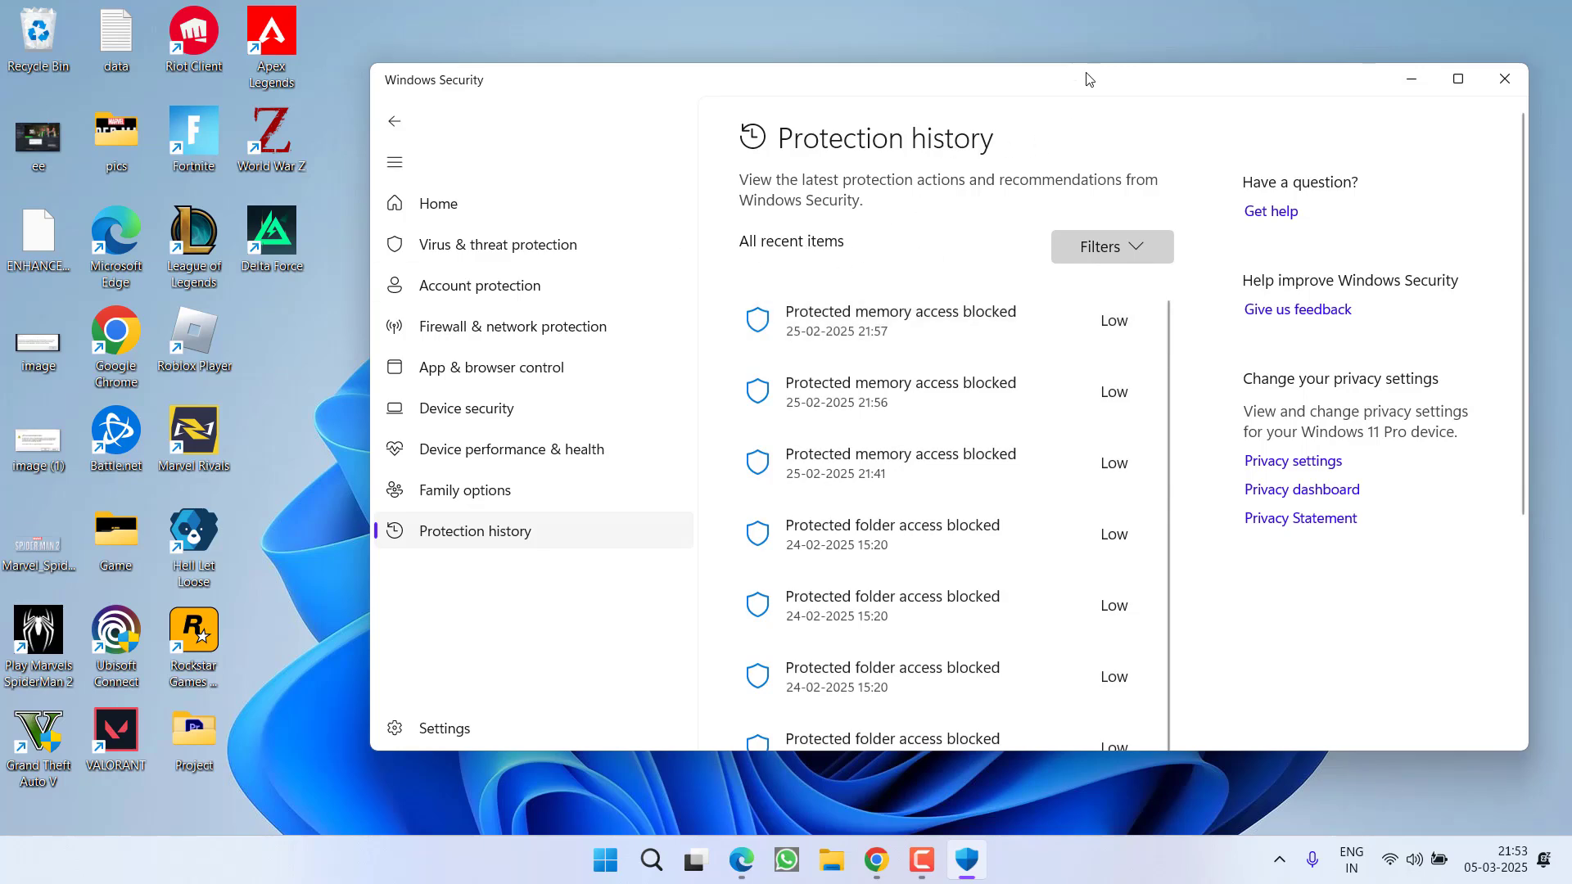
{"action": "left_click_drag", "start_coordinate": [1087, 79], "coordinate": [970, 52]}
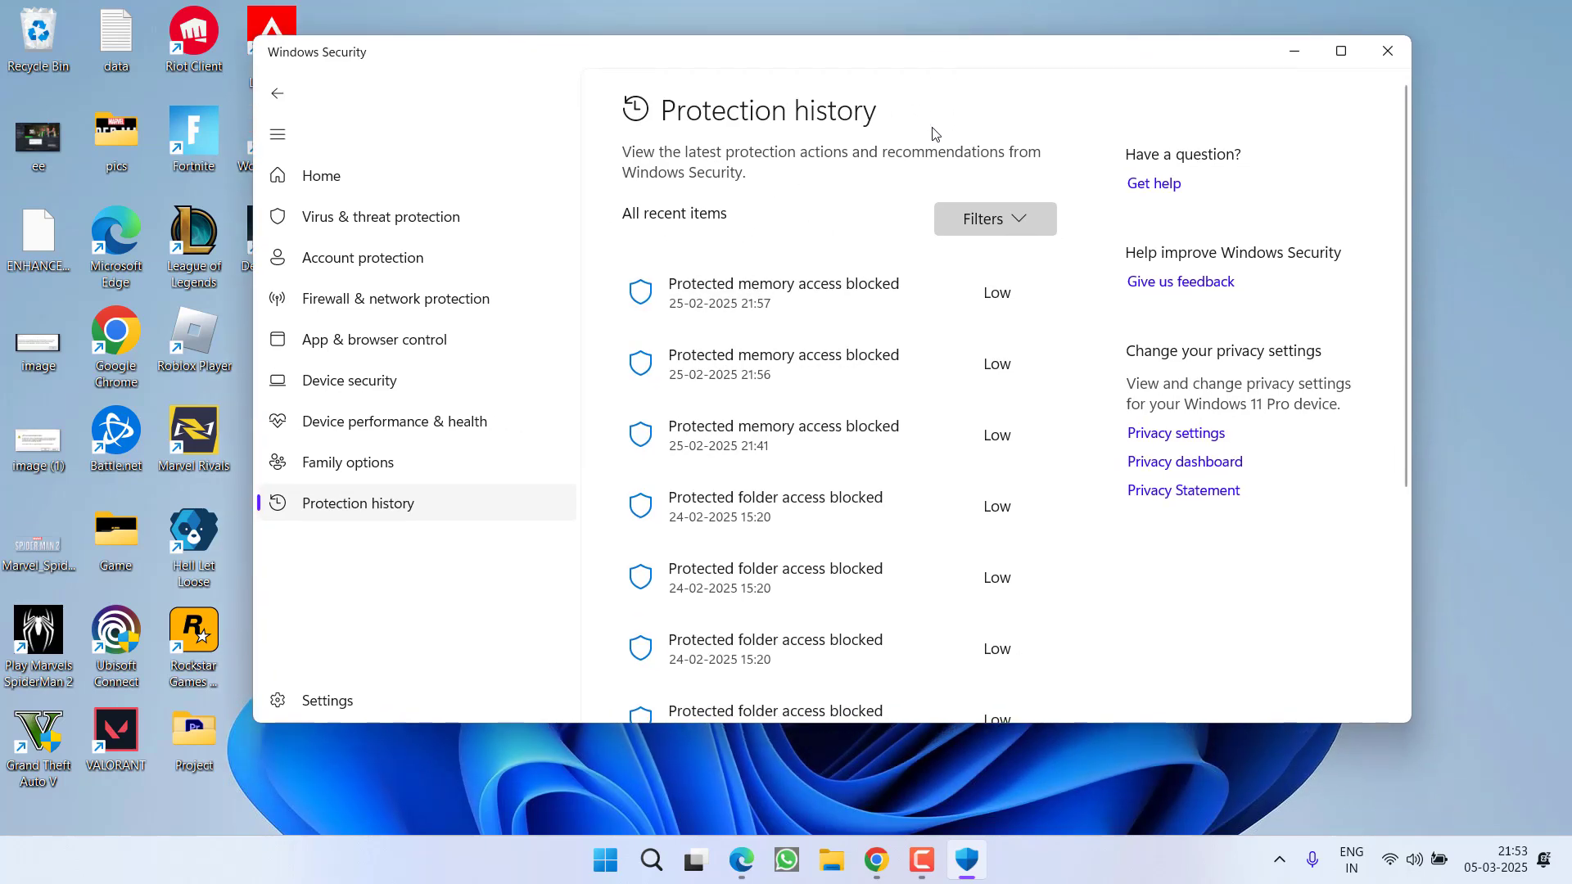
Step: Examine the newest blocked memory access entry and its available actions with administrator approval, and close Windows Security
{"action": "left_click", "coordinate": [1034, 300]}
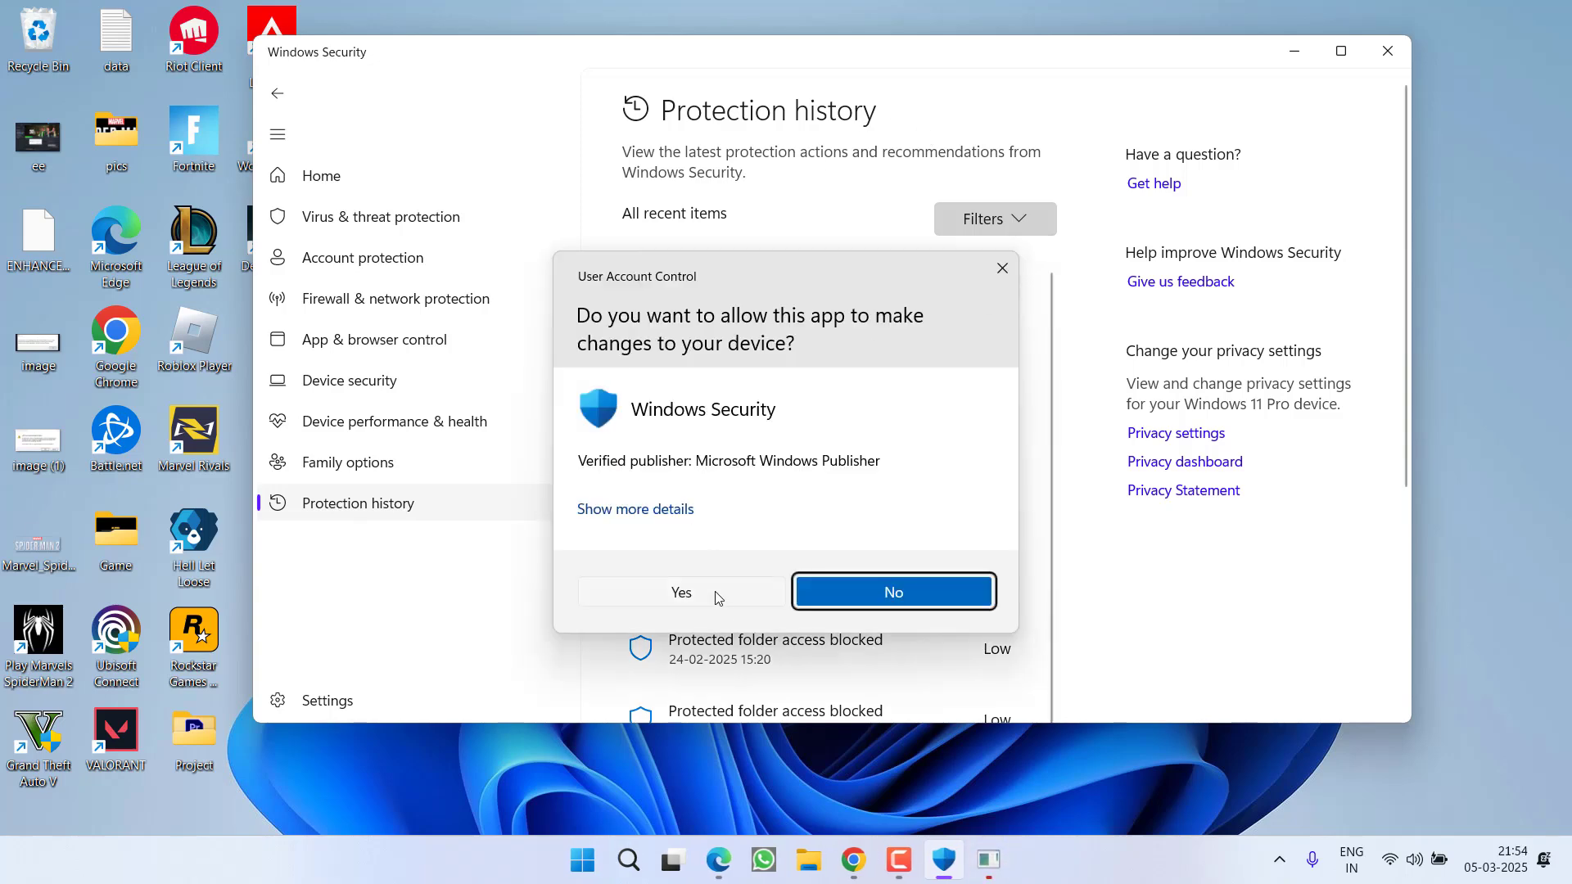
{"action": "left_click", "coordinate": [721, 590]}
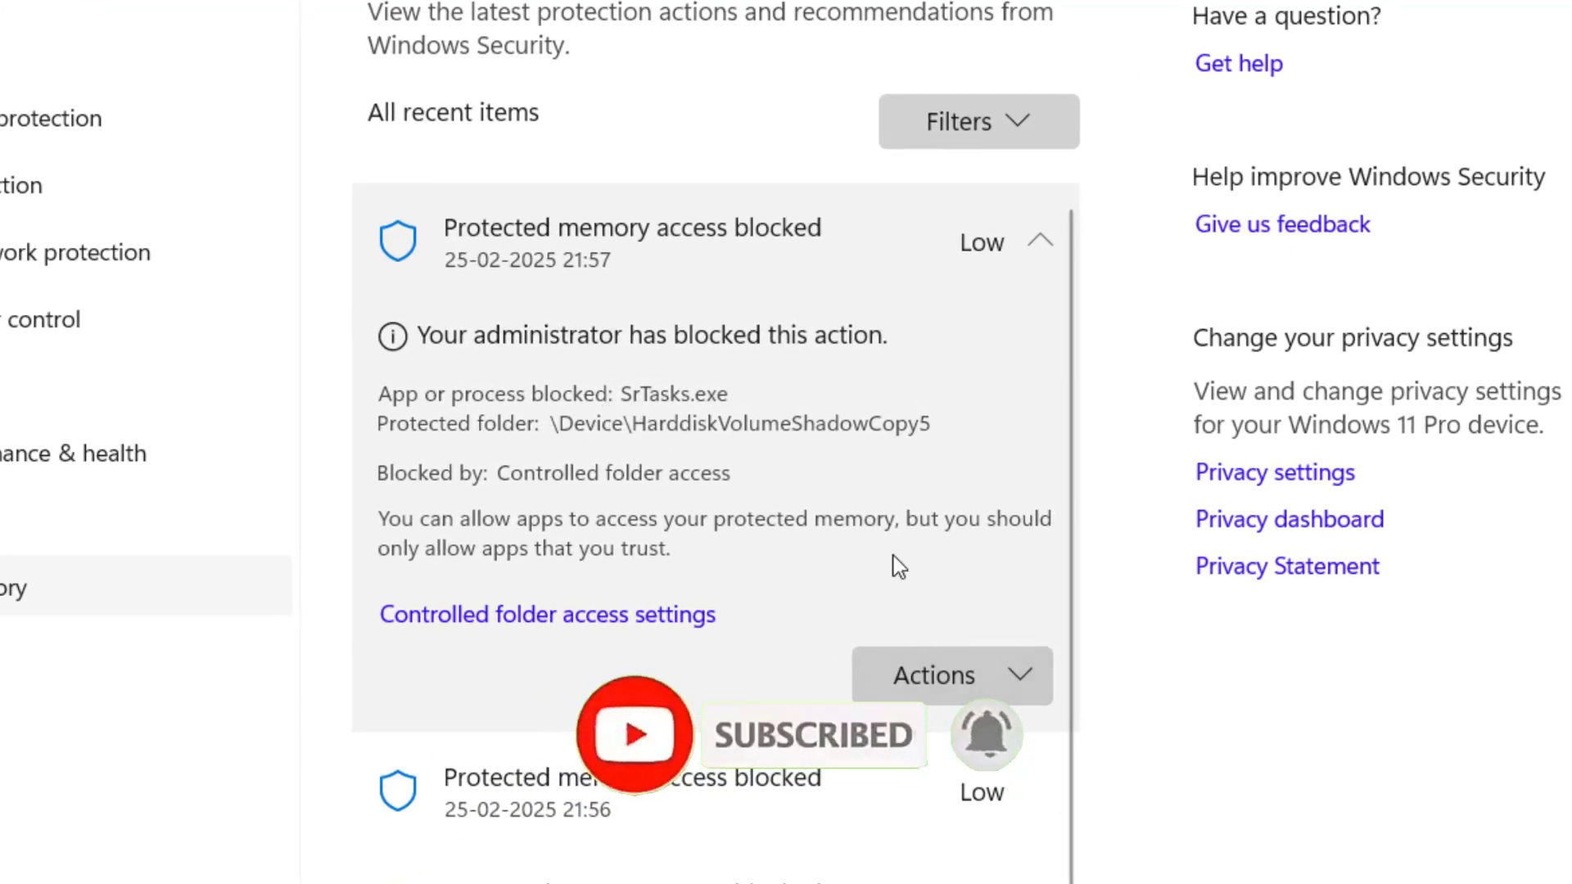
{"action": "left_click", "coordinate": [1024, 667]}
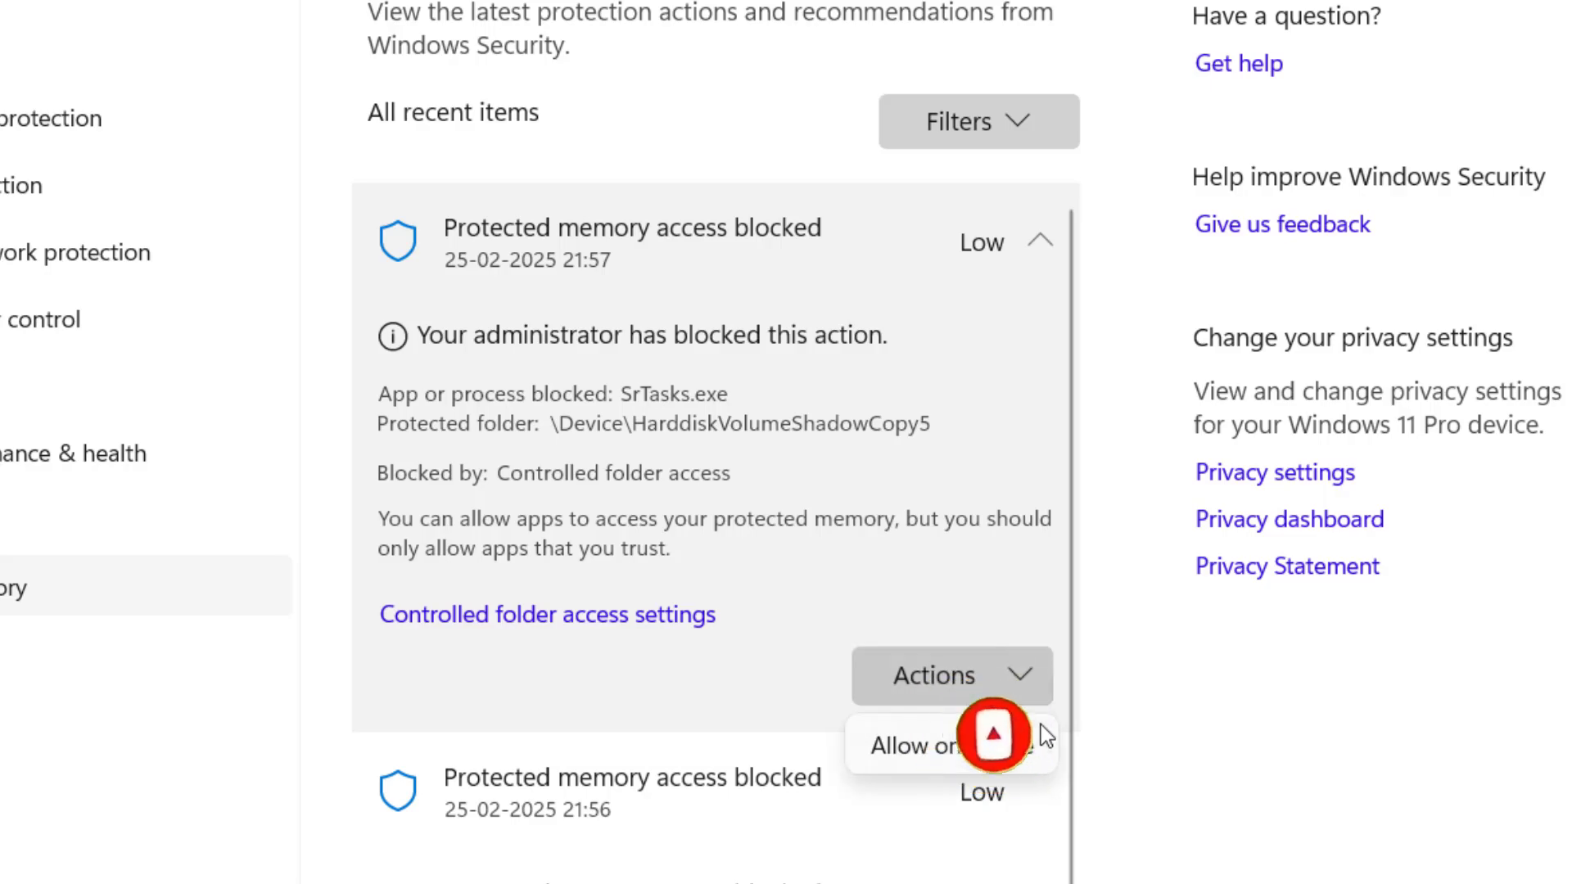
{"action": "left_click", "coordinate": [1352, 739]}
{"action": "left_click", "coordinate": [1375, 58]}
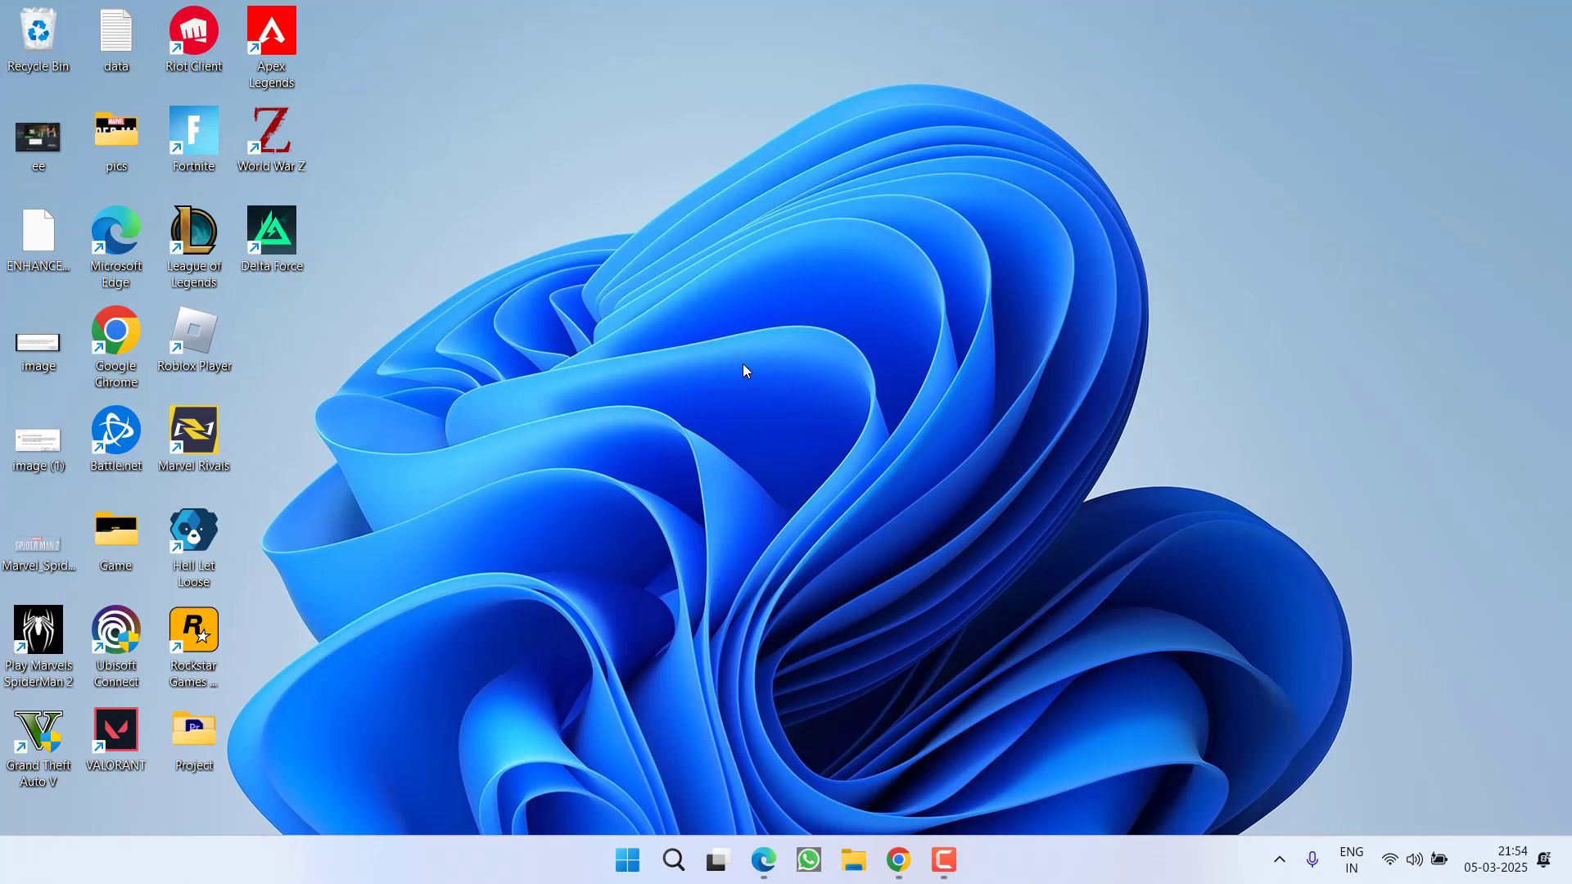
Step: Browse in File Explorer to Program Files (x86) on the C: drive and select the Steam folder
{"action": "key", "text": "super+e"}
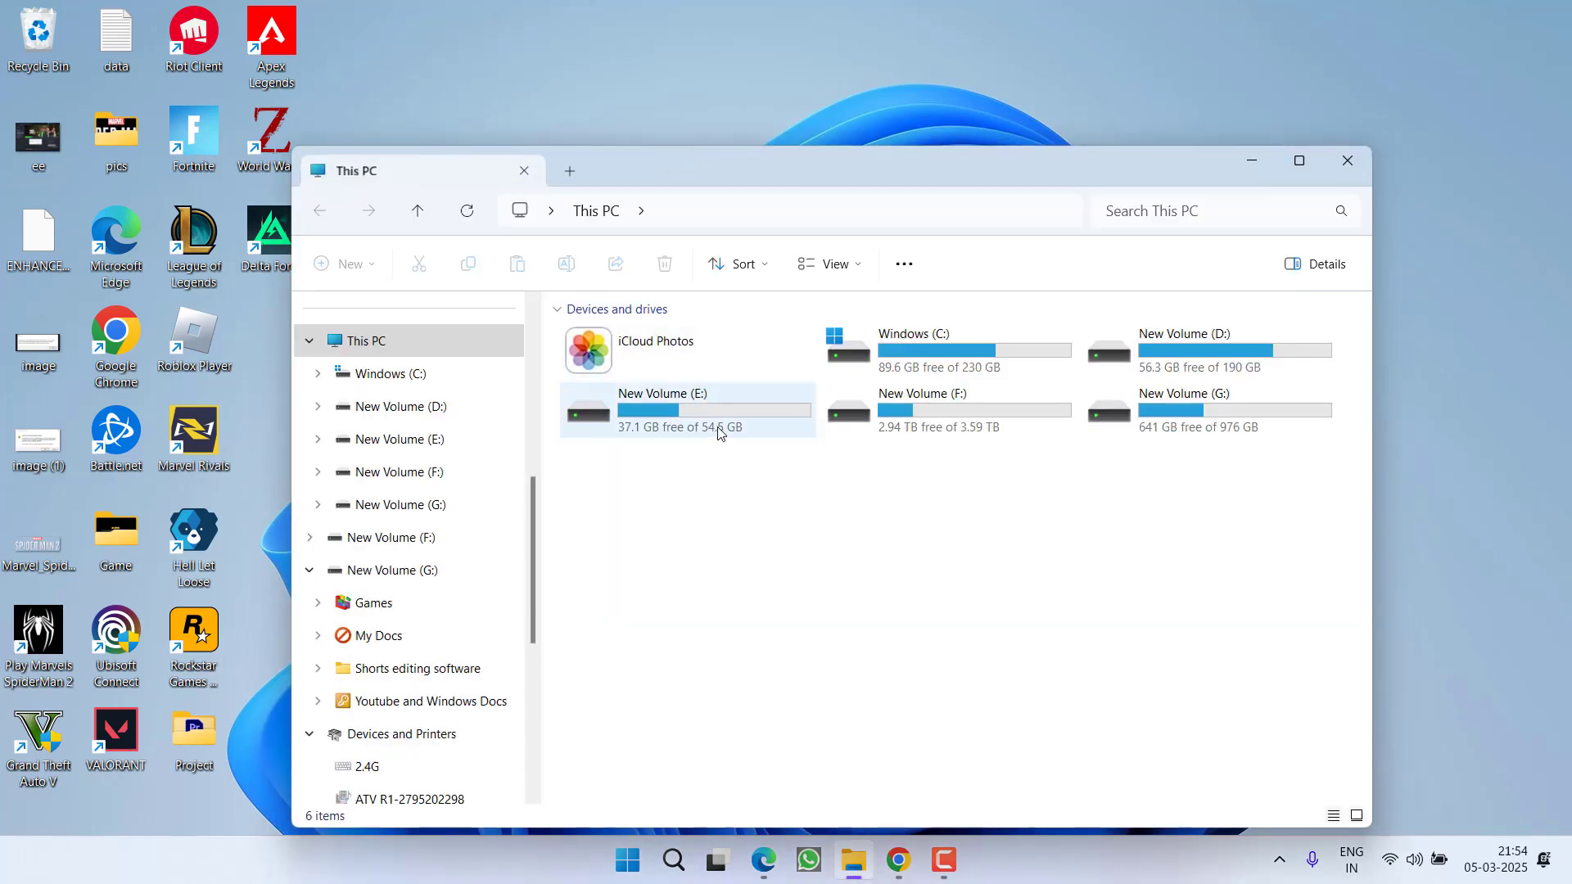
{"action": "double_click", "coordinate": [943, 354]}
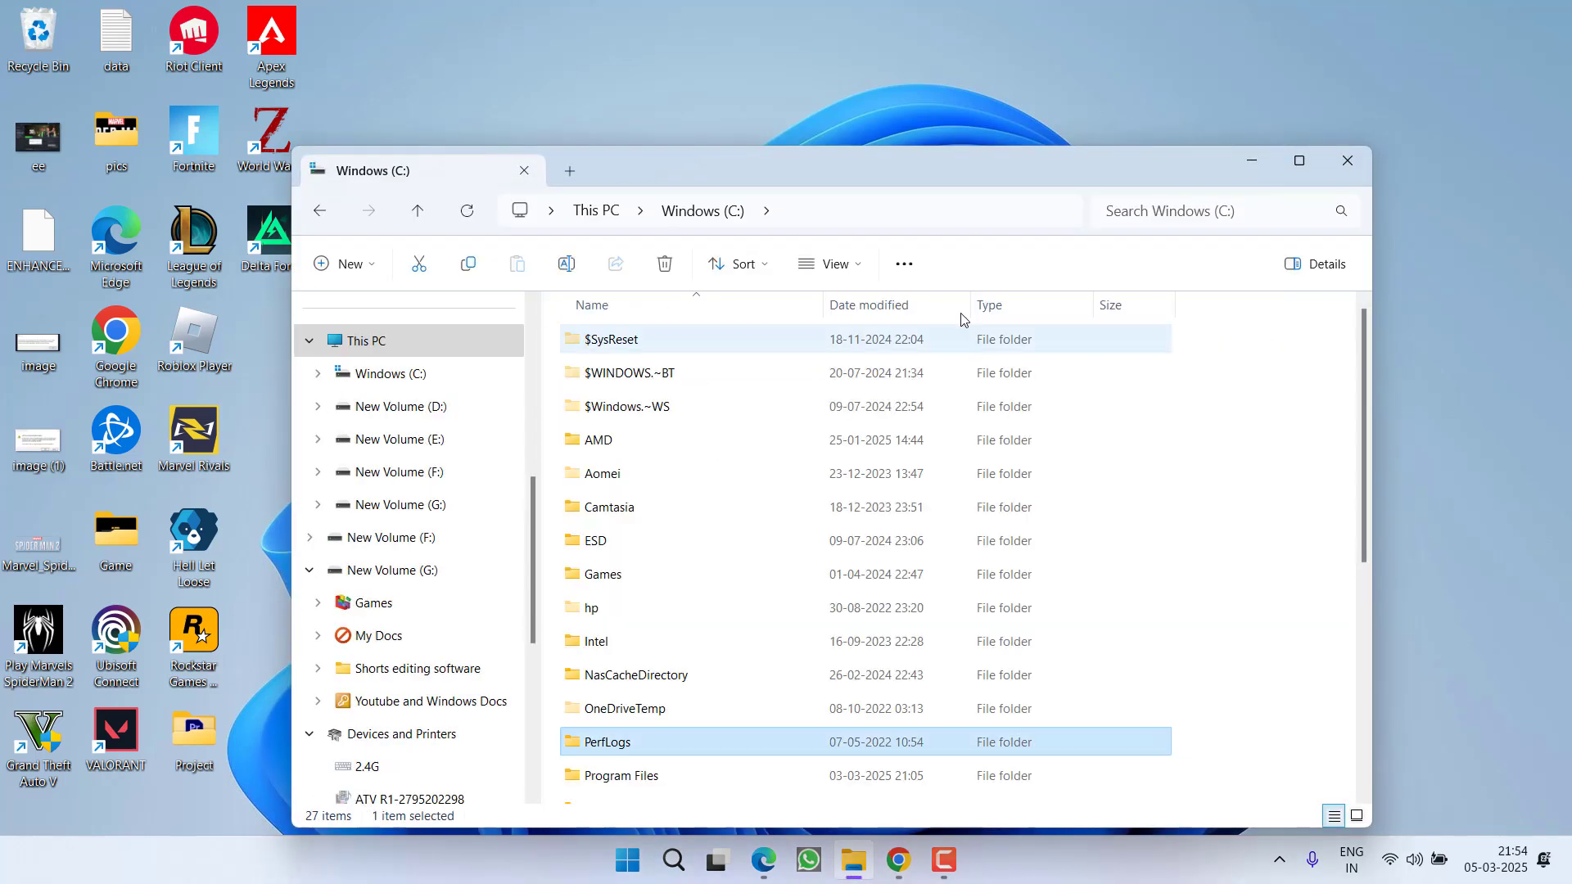
{"action": "scroll", "coordinate": [774, 623], "scroll_direction": "down", "scroll_amount": 2}
{"action": "double_click", "coordinate": [623, 632]}
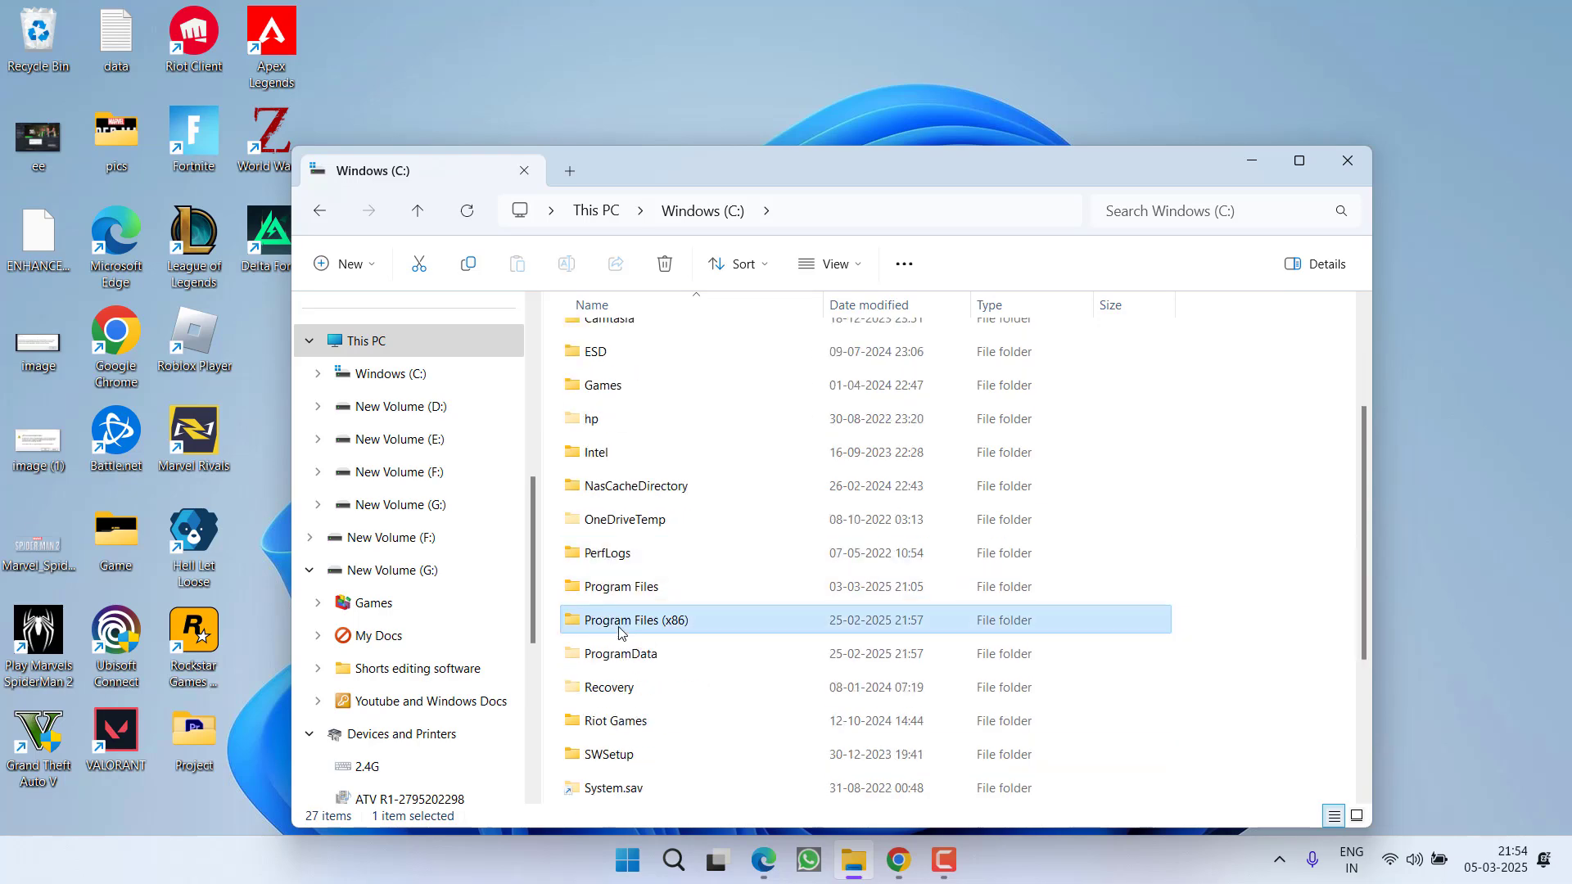
{"action": "key", "text": "s"}
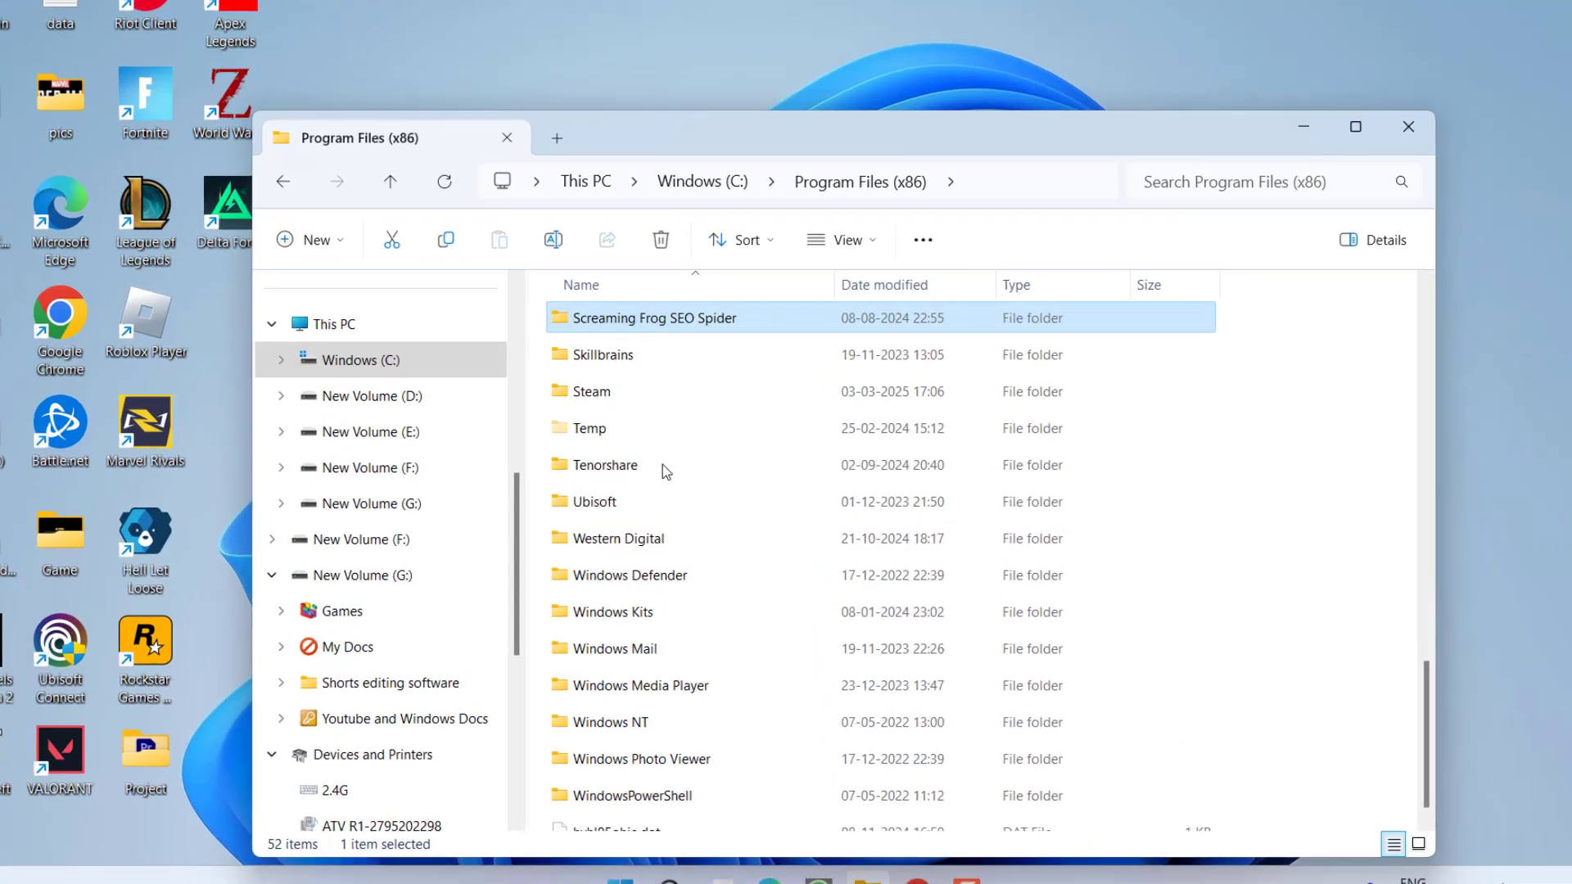
{"action": "left_click", "coordinate": [602, 405]}
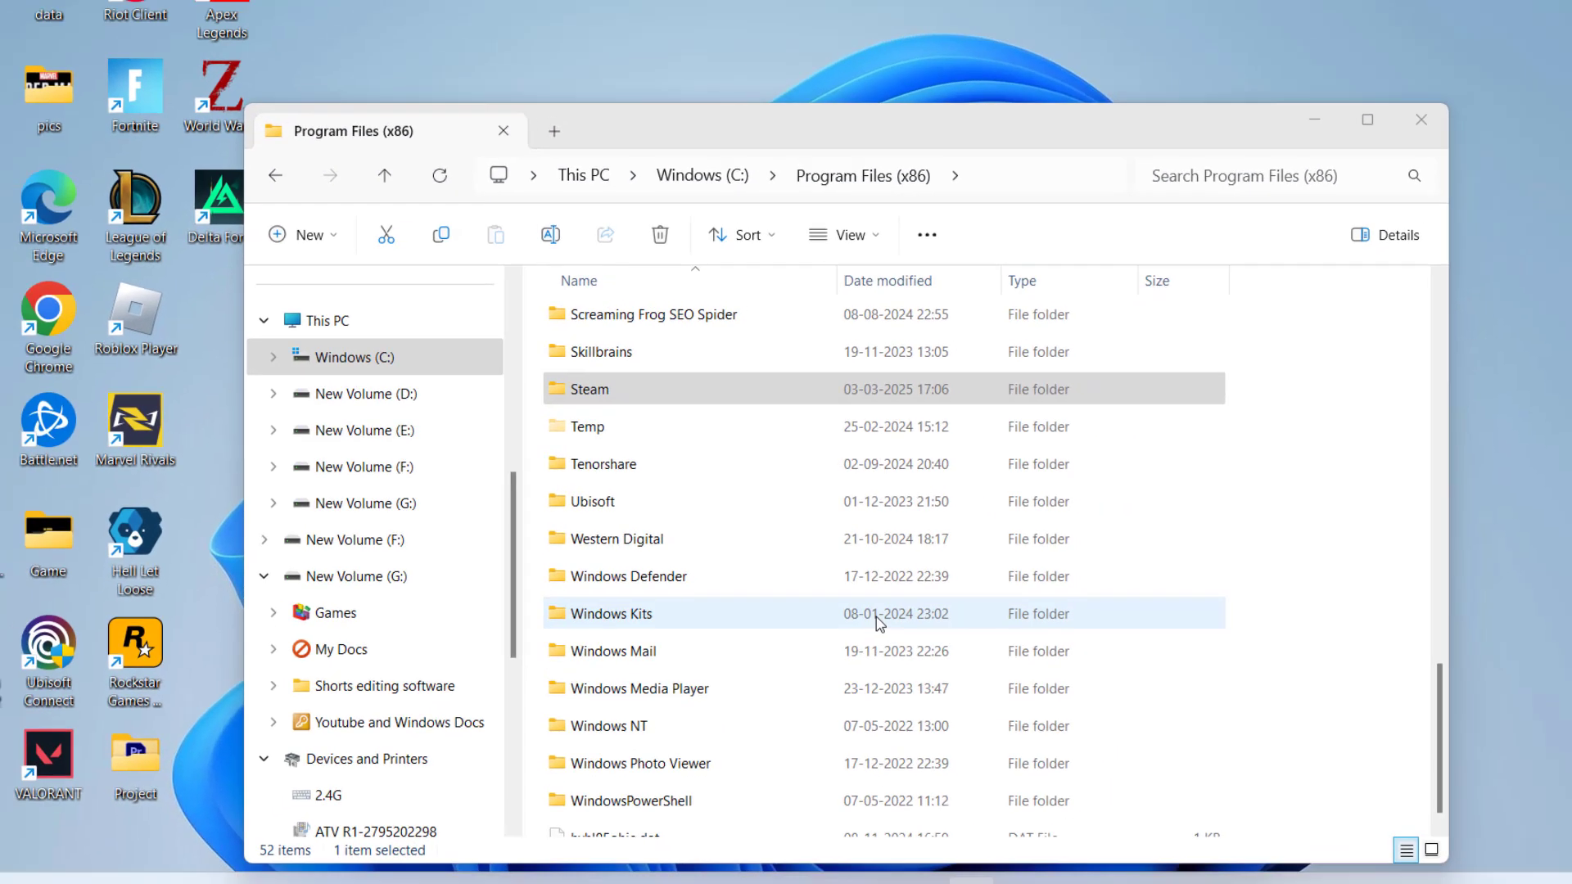
Step: Look through the running processes in Task Manager for Steam, check a process's end-task option, and close Task Manager
{"action": "right_click", "coordinate": [1202, 881]}
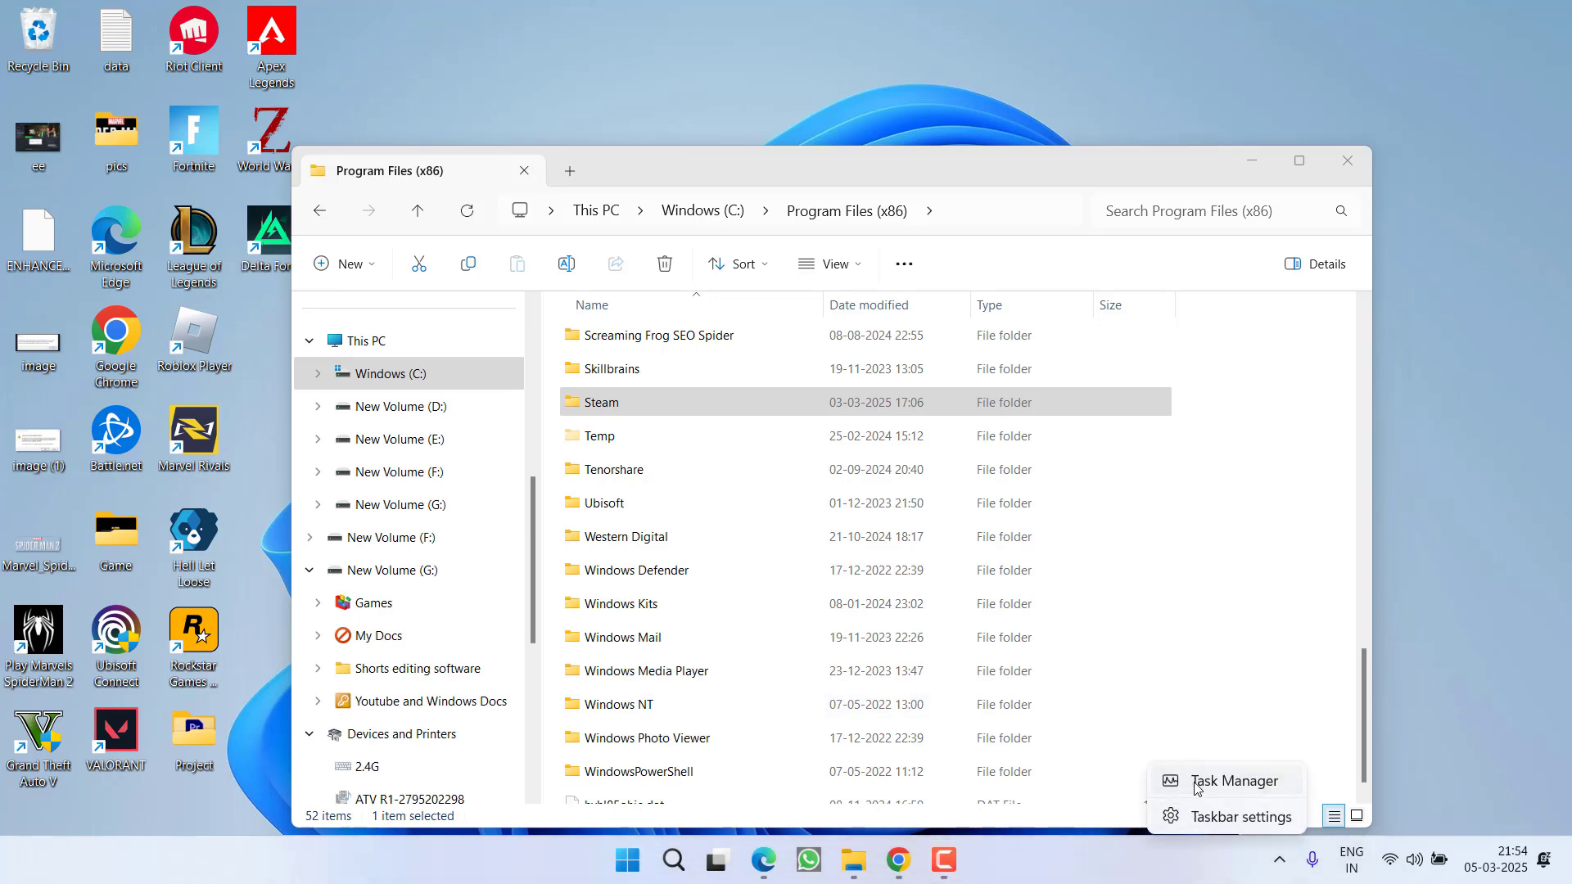
{"action": "left_click", "coordinate": [1232, 782]}
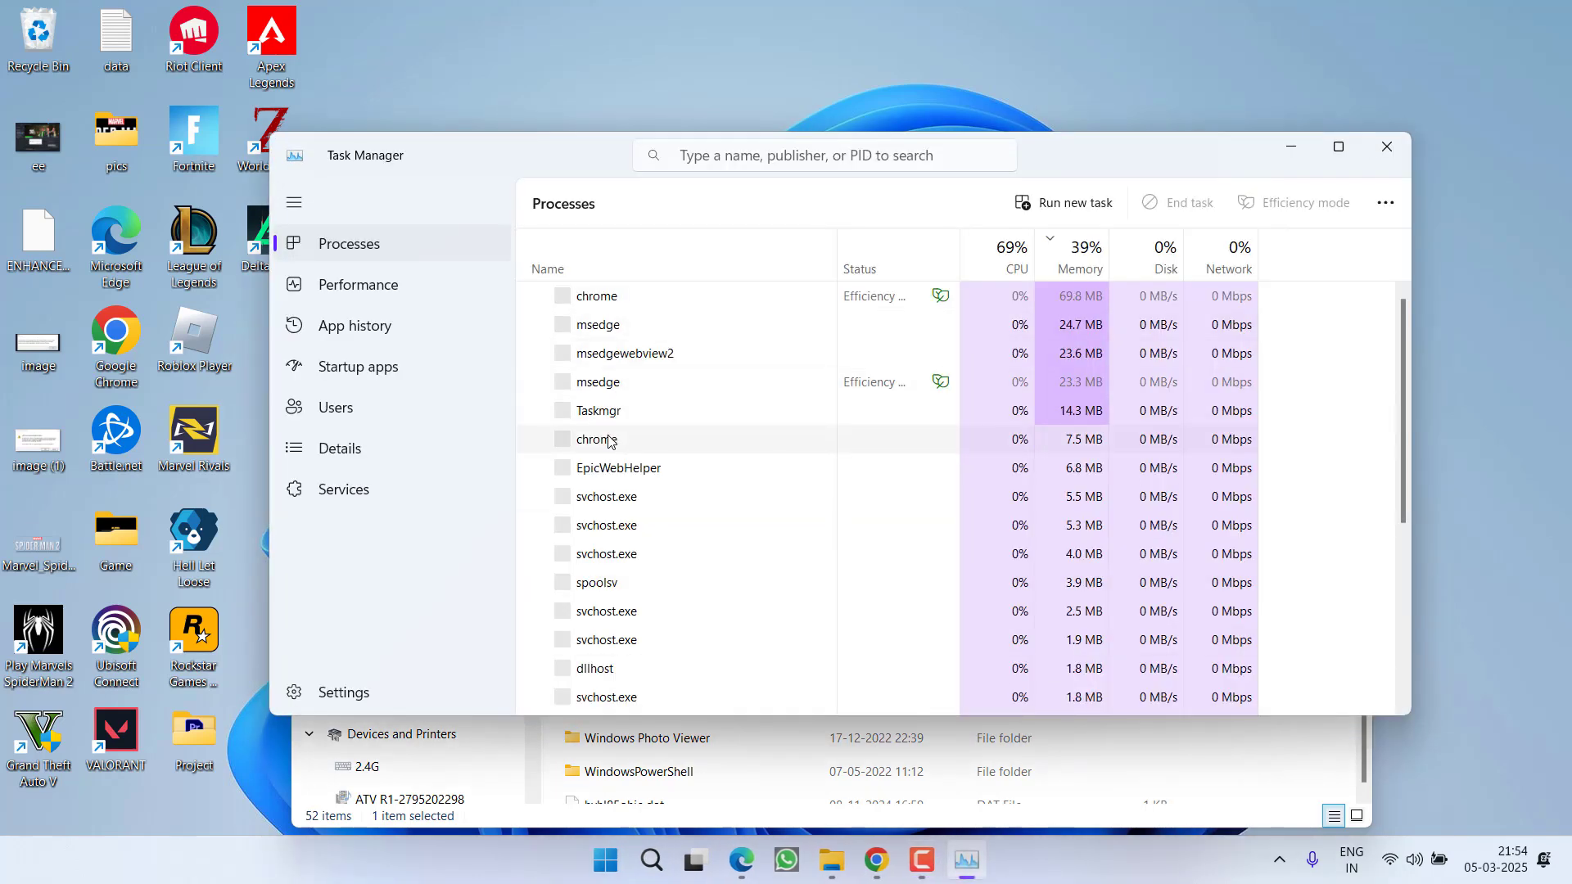
{"action": "left_click", "coordinate": [609, 441]}
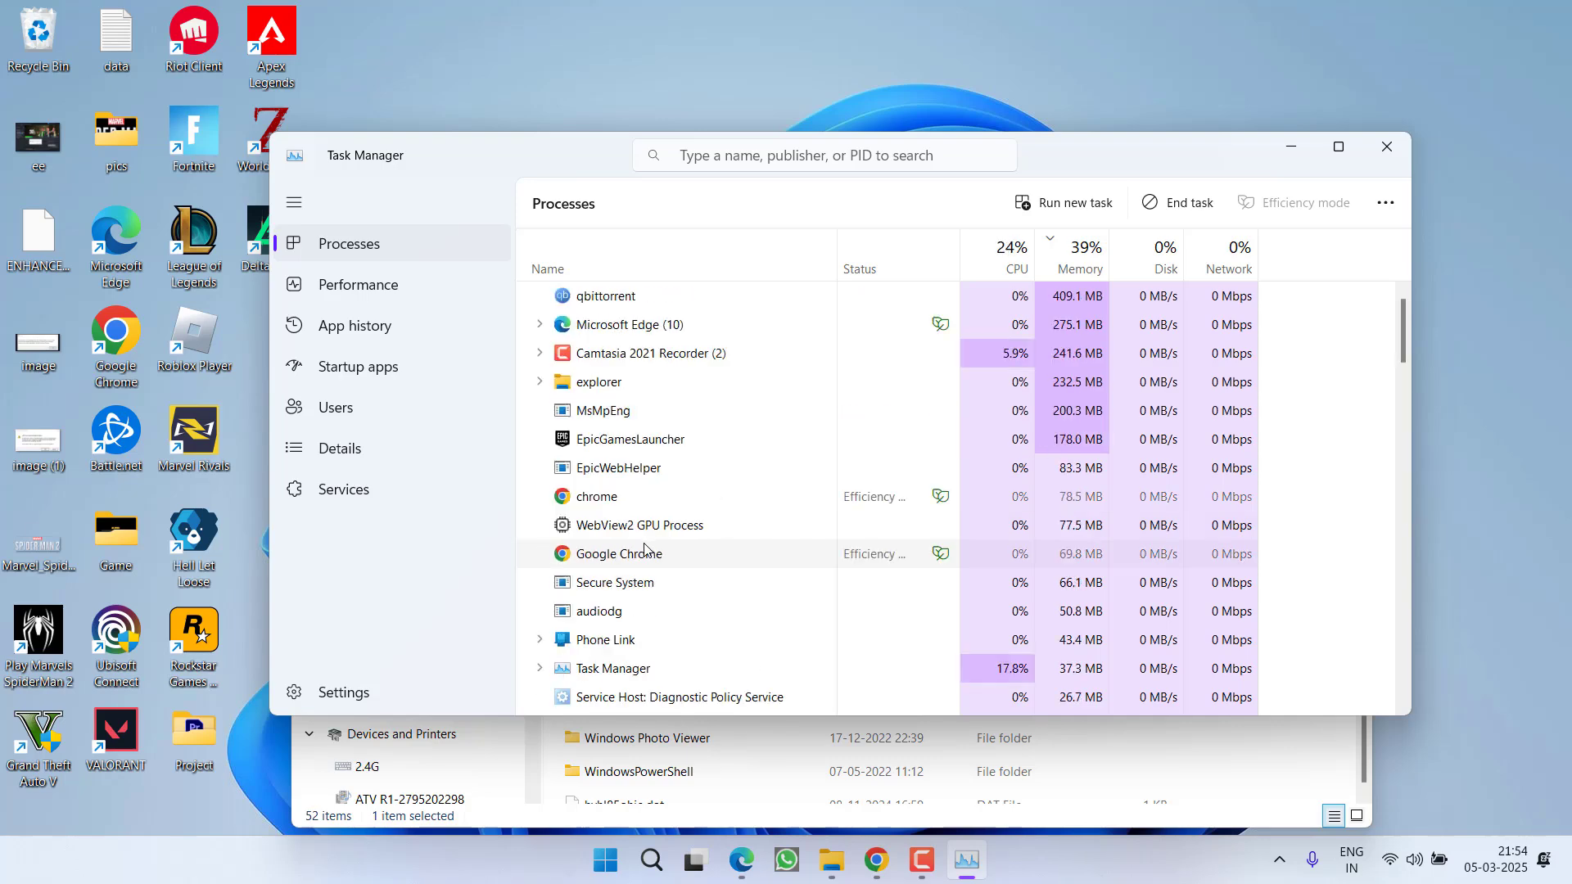
{"action": "scroll", "coordinate": [741, 528], "scroll_direction": "down", "scroll_amount": 8}
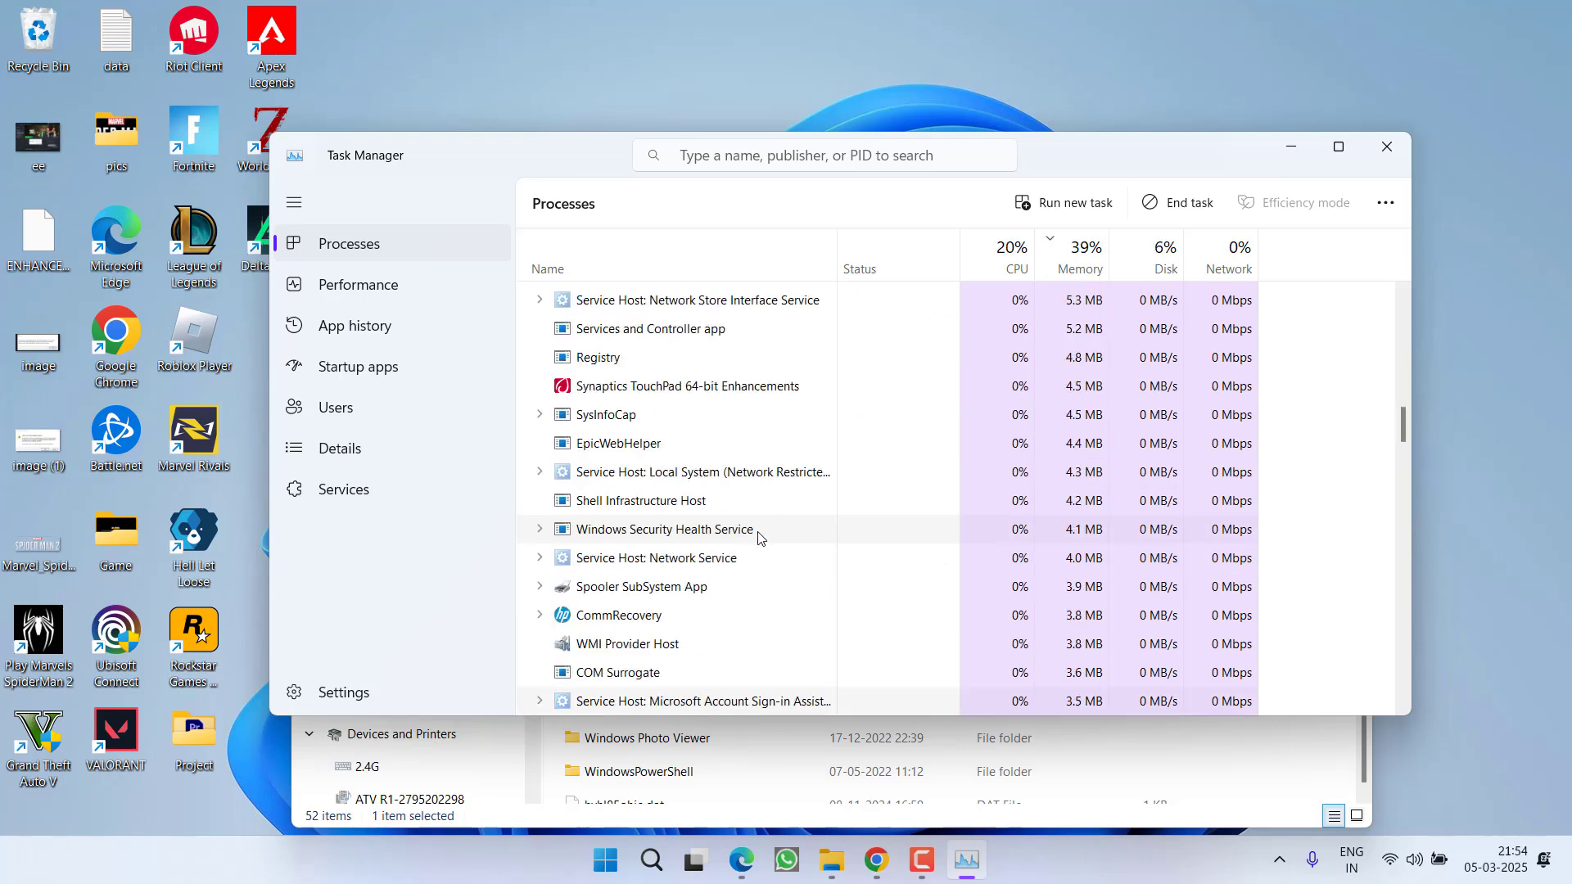
{"action": "scroll", "coordinate": [757, 538], "scroll_direction": "down", "scroll_amount": 4}
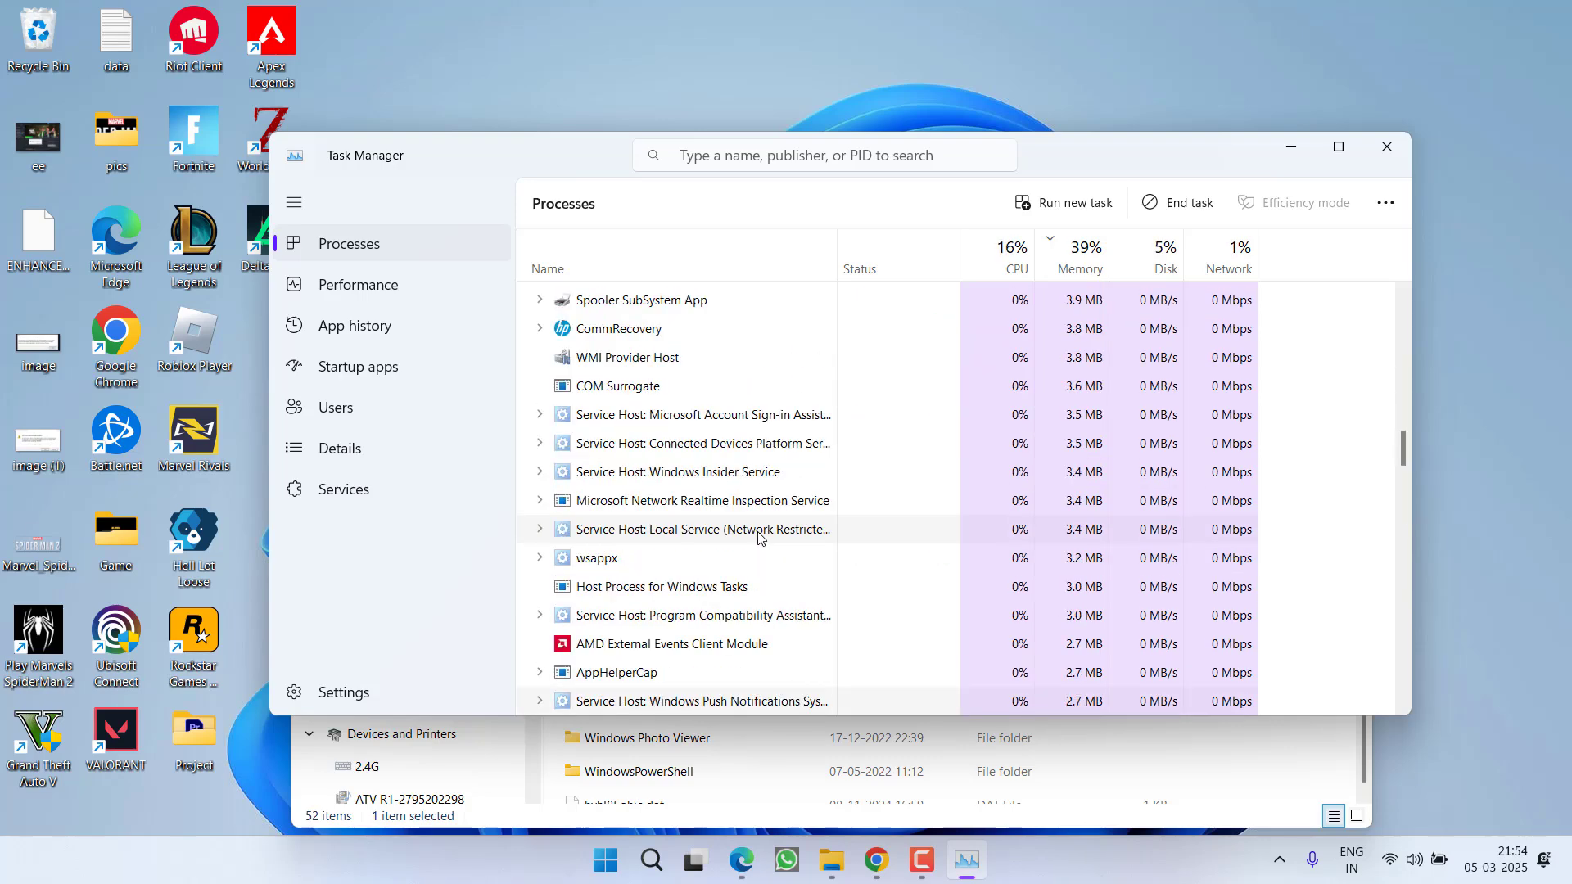
{"action": "right_click", "coordinate": [604, 563]}
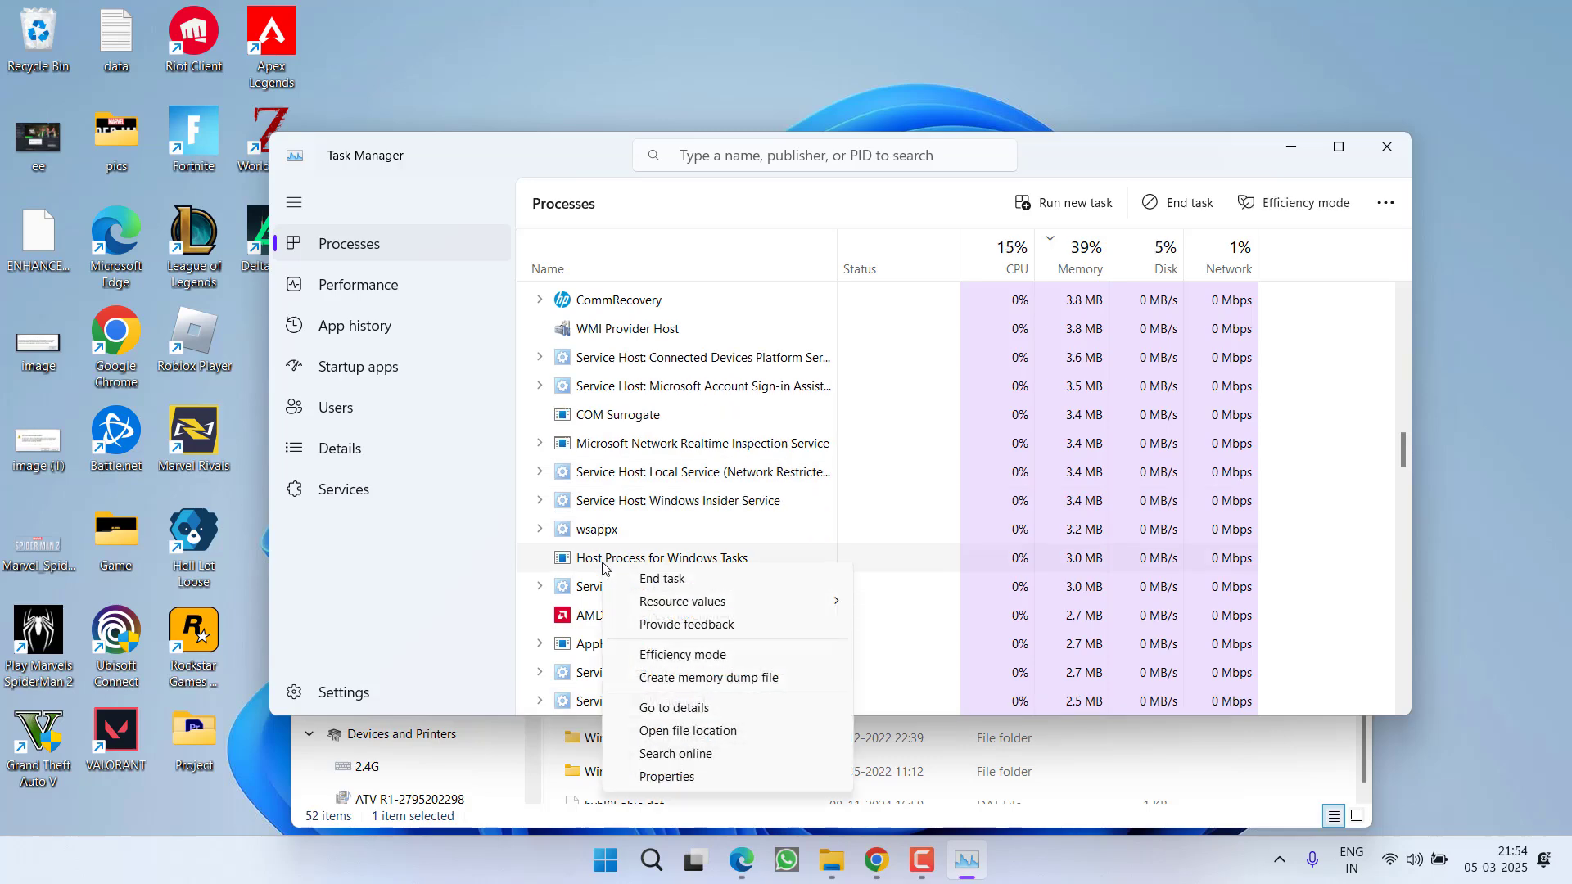
{"action": "left_click", "coordinate": [661, 579]}
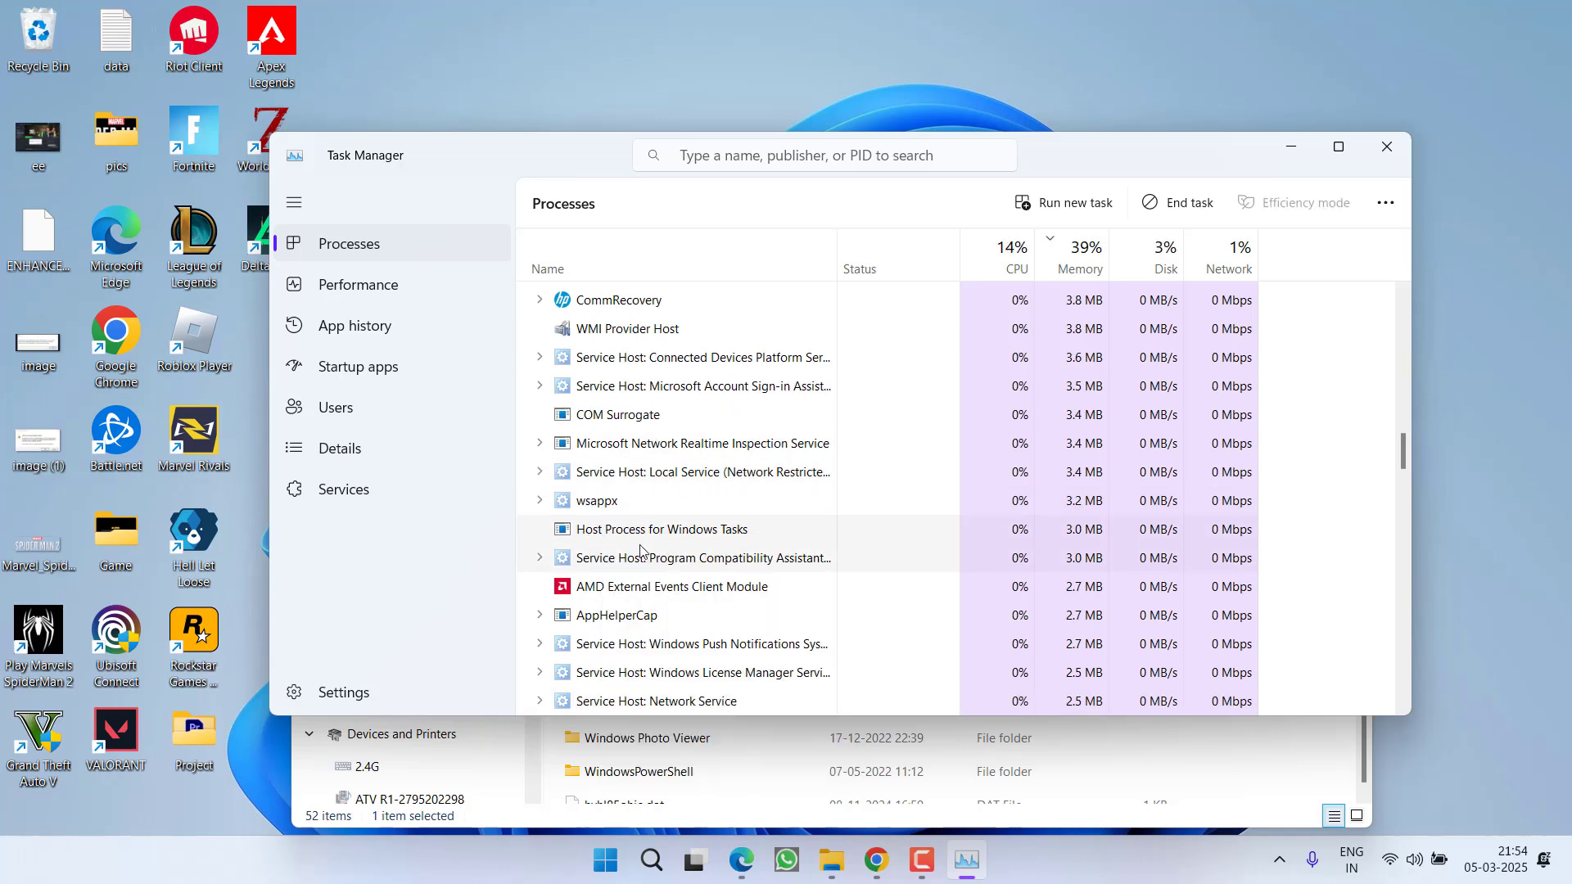
{"action": "scroll", "coordinate": [766, 631], "scroll_direction": "down", "scroll_amount": 3}
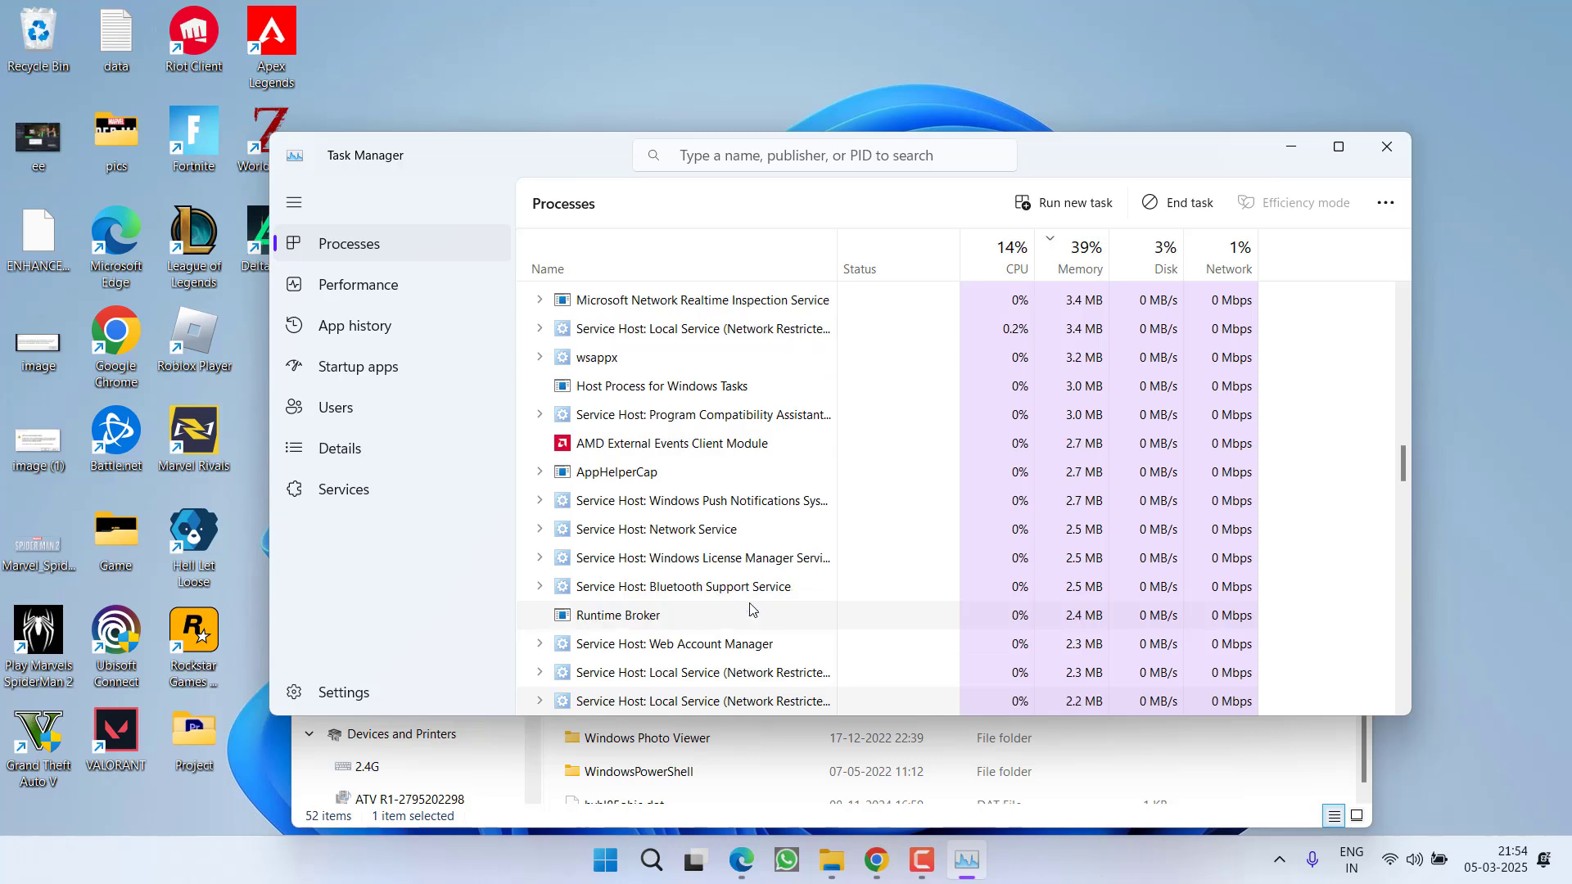
{"action": "scroll", "coordinate": [738, 610], "scroll_direction": "down", "scroll_amount": 3}
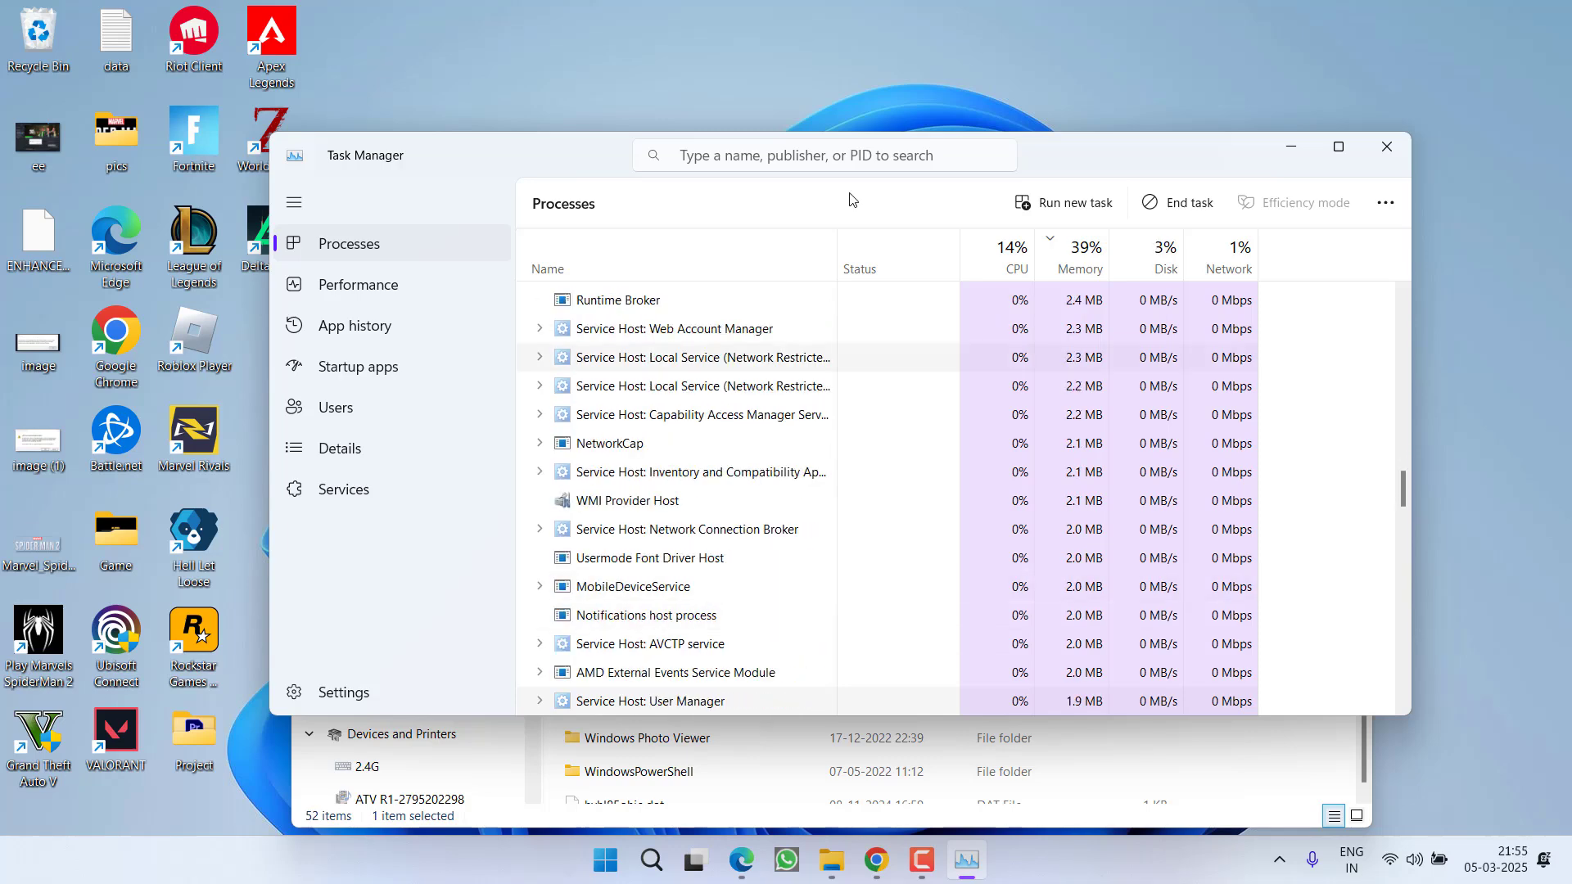
{"action": "left_click", "coordinate": [1386, 148]}
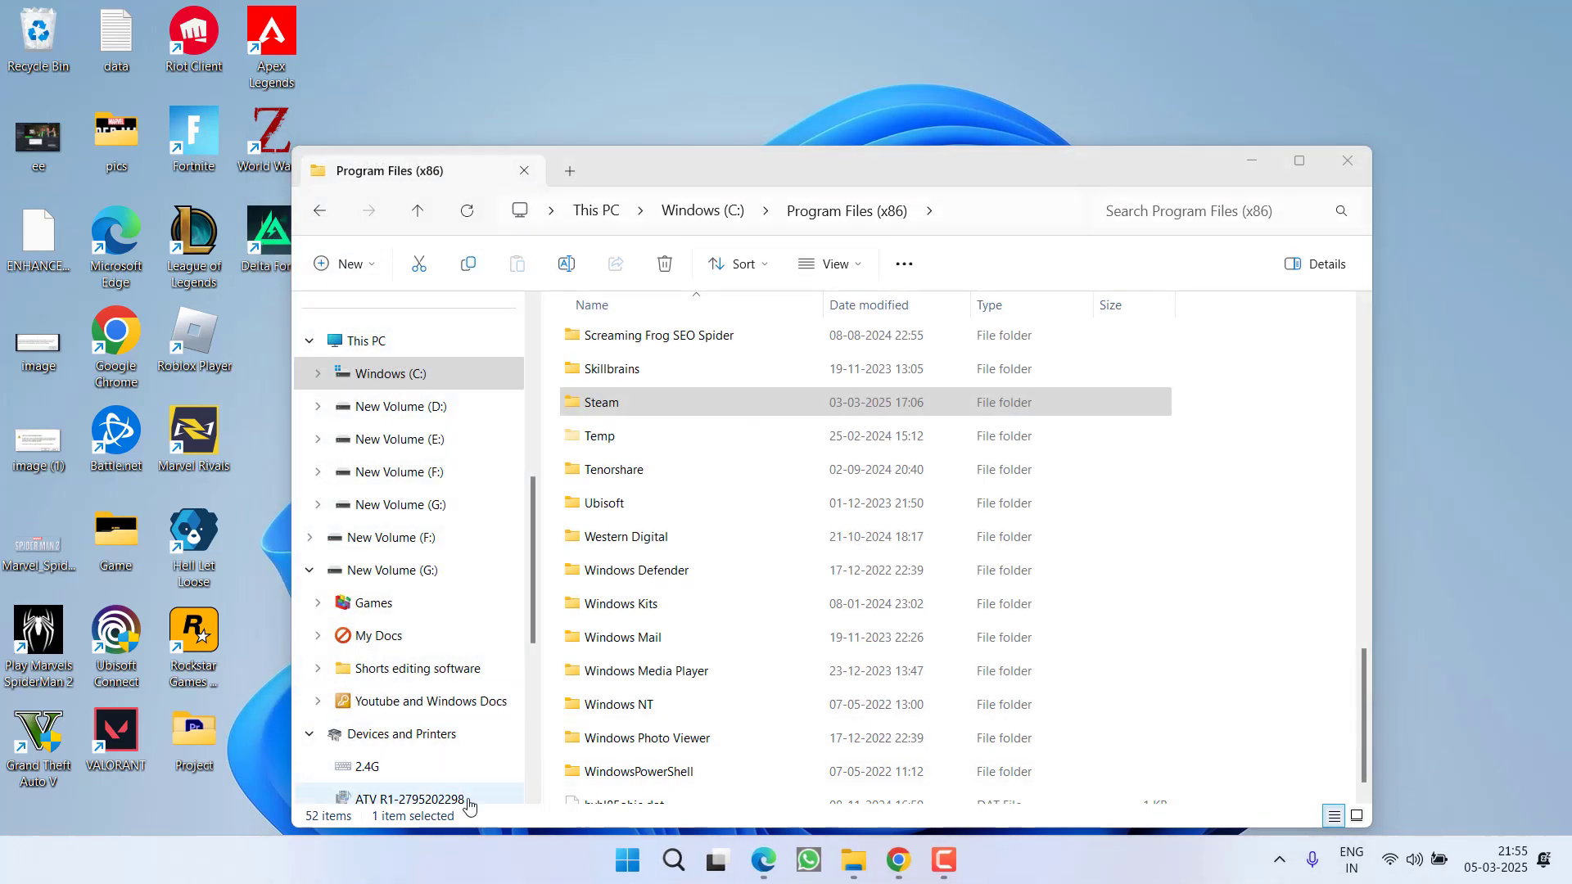
Step: Rename the Steam folder in Program Files (x86) as Steam.old, granting administrator permission
{"action": "left_click", "coordinate": [612, 409]}
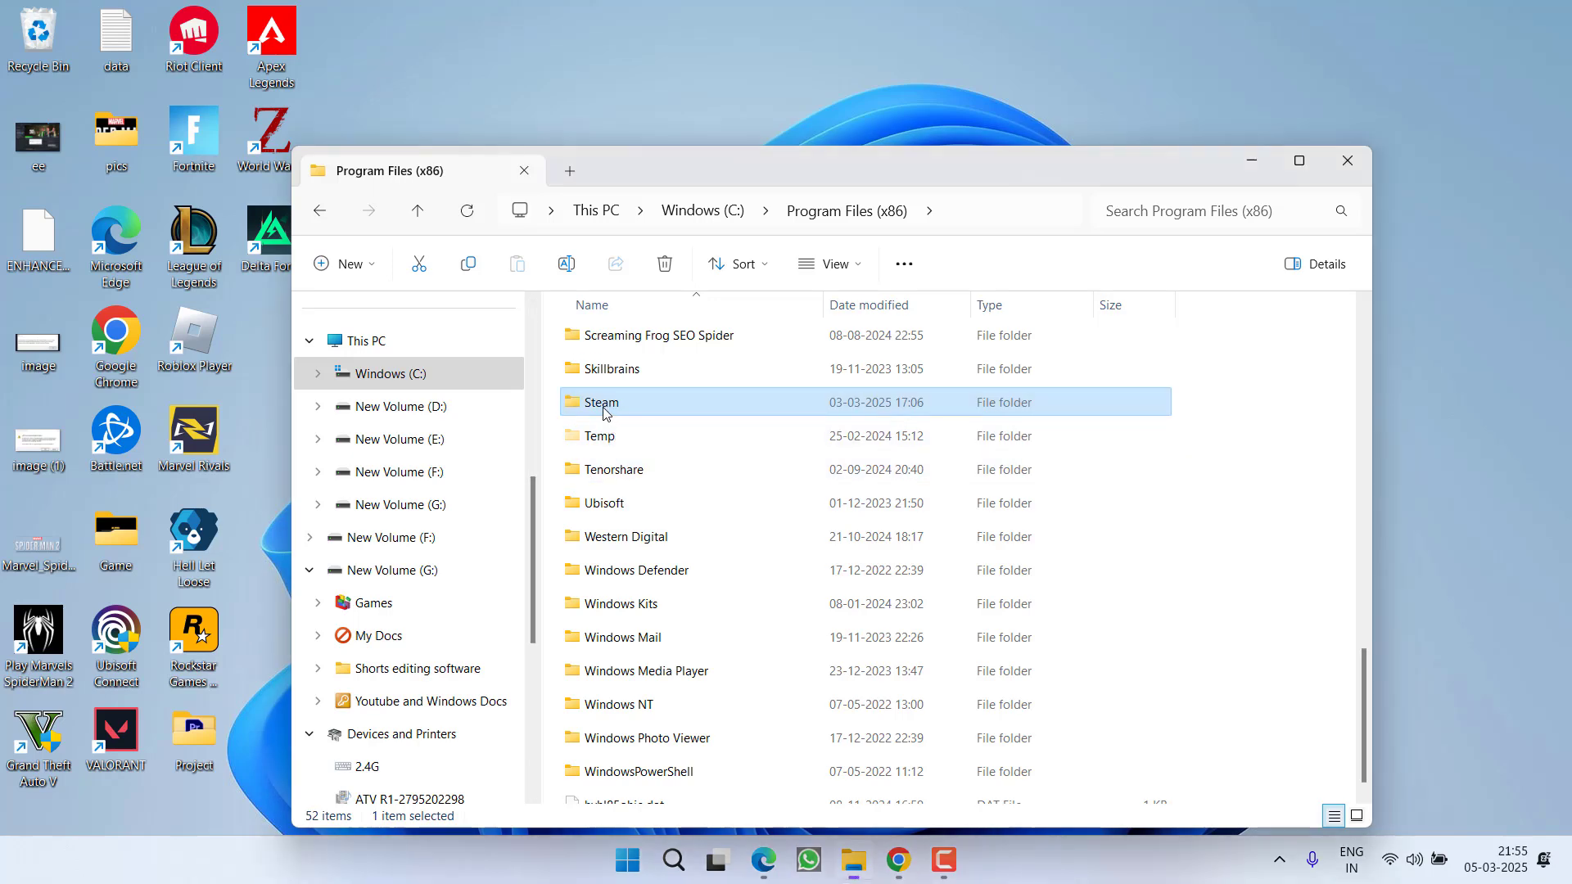
{"action": "right_click", "coordinate": [606, 413]}
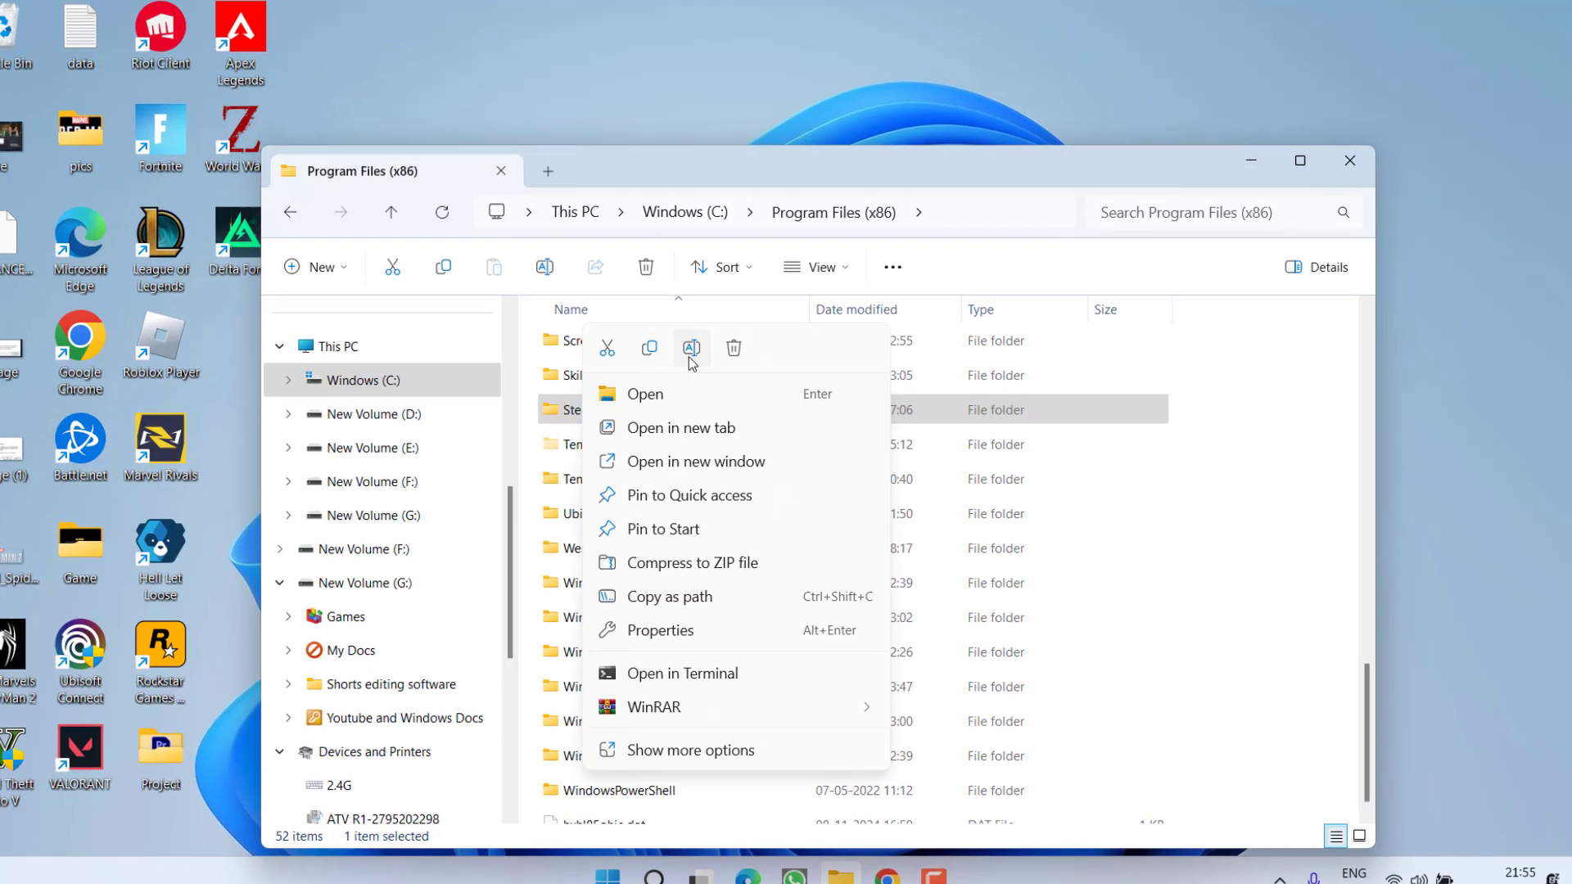
{"action": "left_click", "coordinate": [709, 342]}
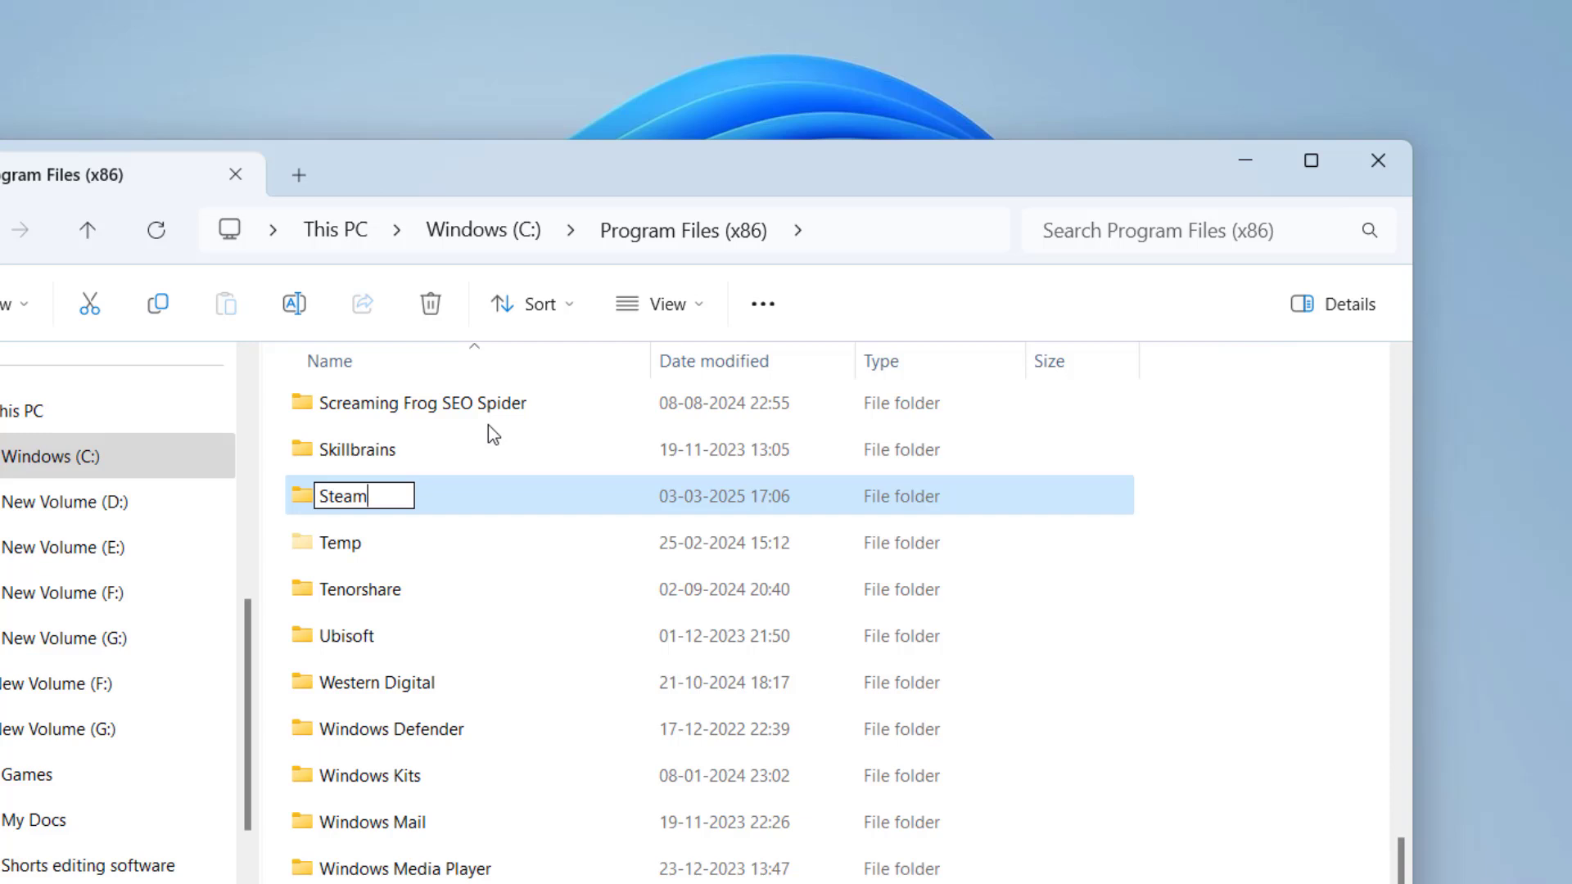
{"action": "type", "text": ".old"}
{"action": "key", "text": "Return"}
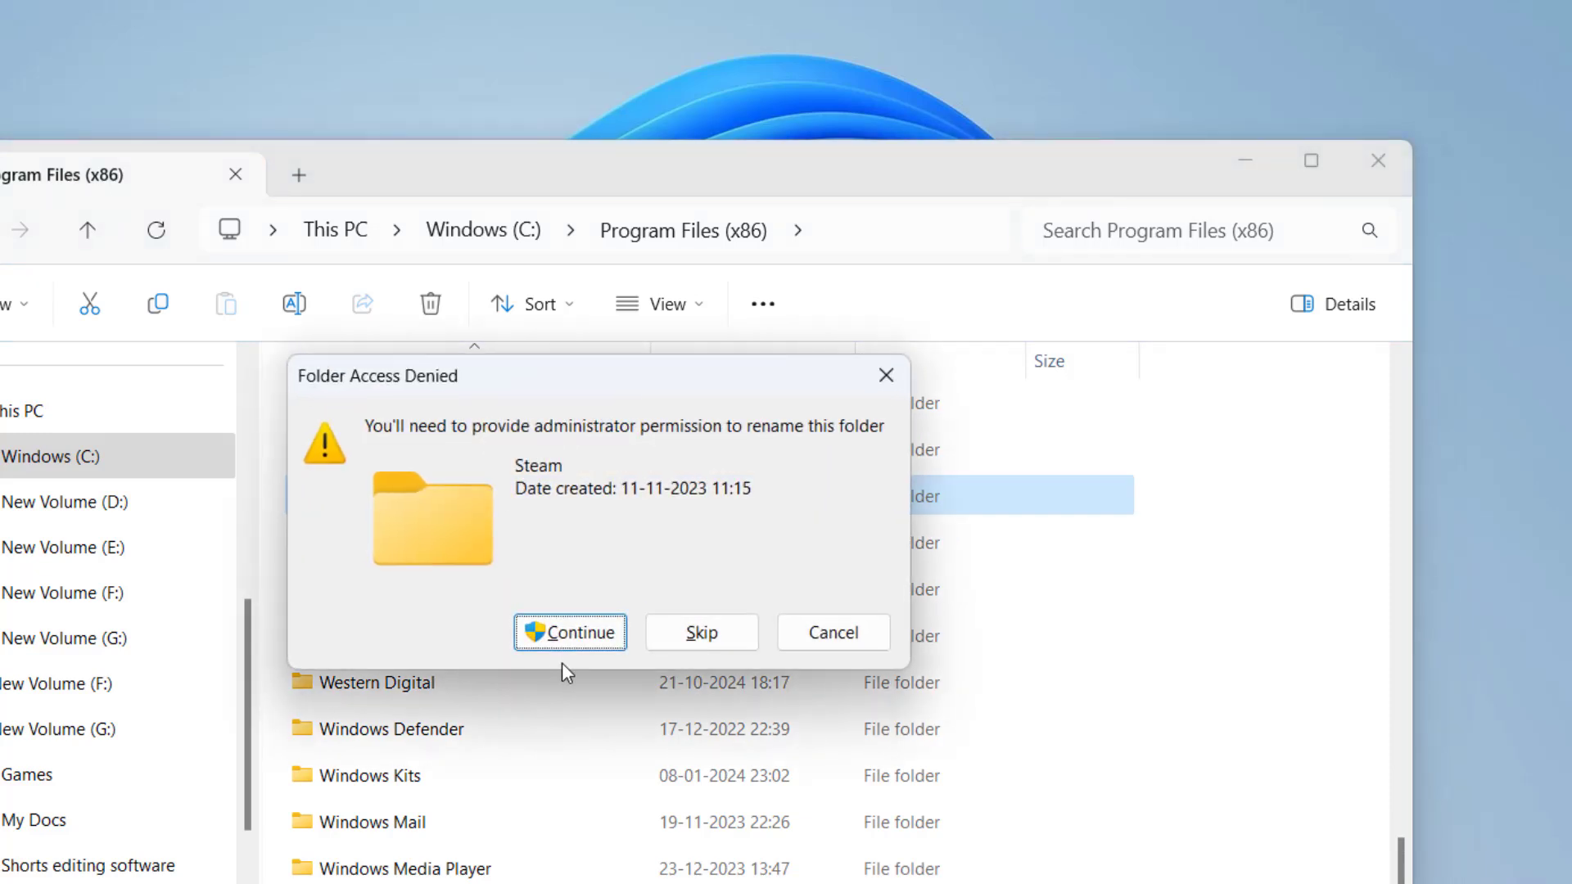
{"action": "left_click", "coordinate": [578, 632]}
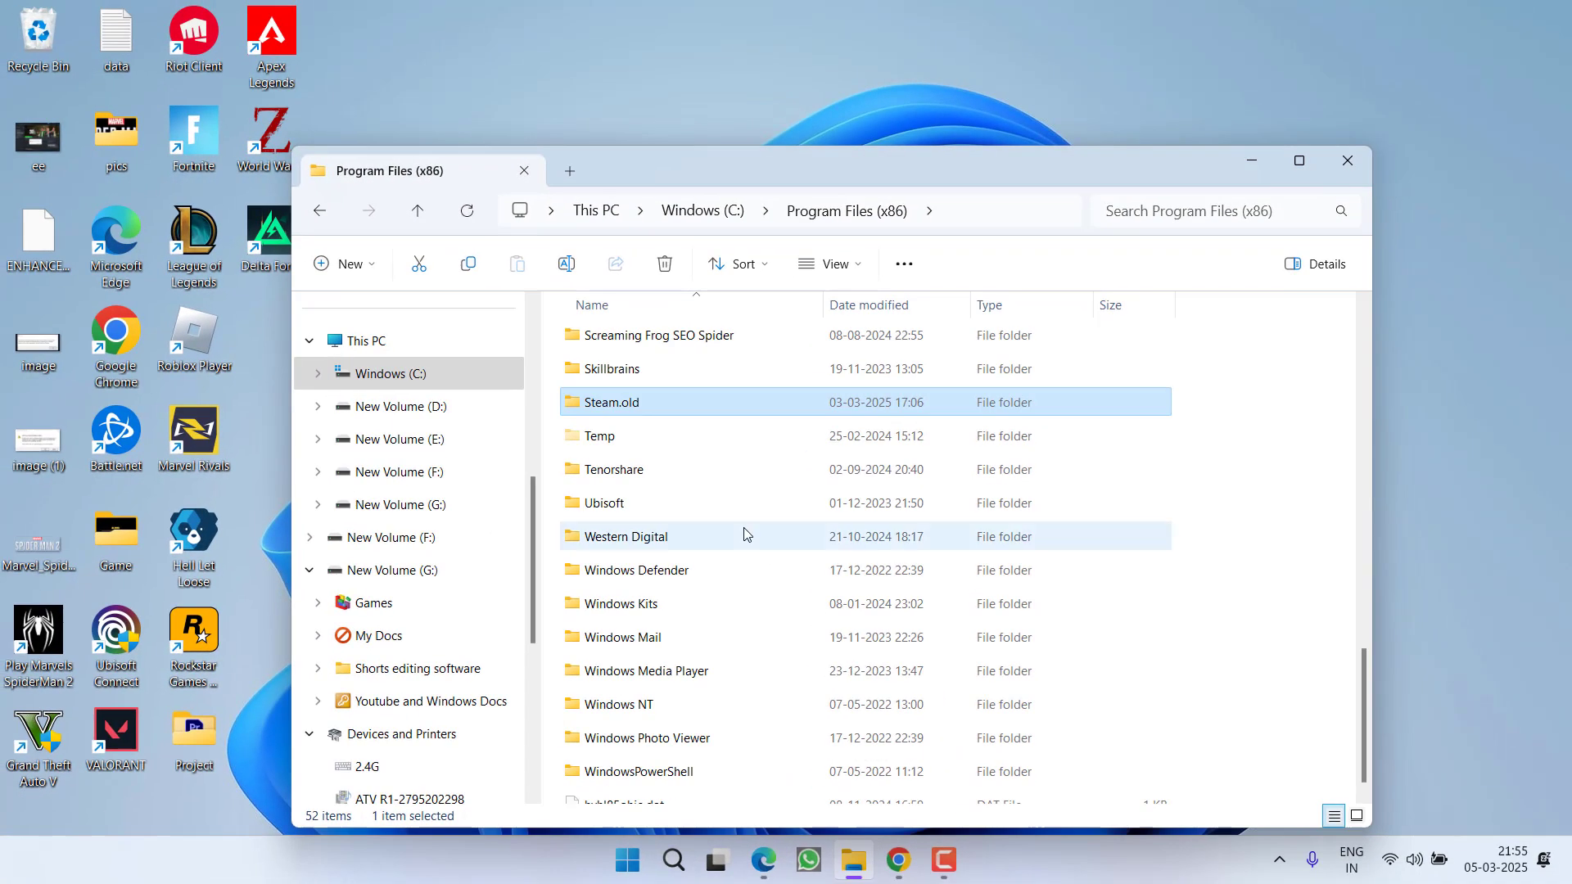
Step: Minimize File Explorer, search Windows for "rock", and launch the Rockstar Games Launcher
{"action": "left_click", "coordinate": [1258, 158]}
{"action": "key", "text": "super"}
{"action": "type", "text": "r"}
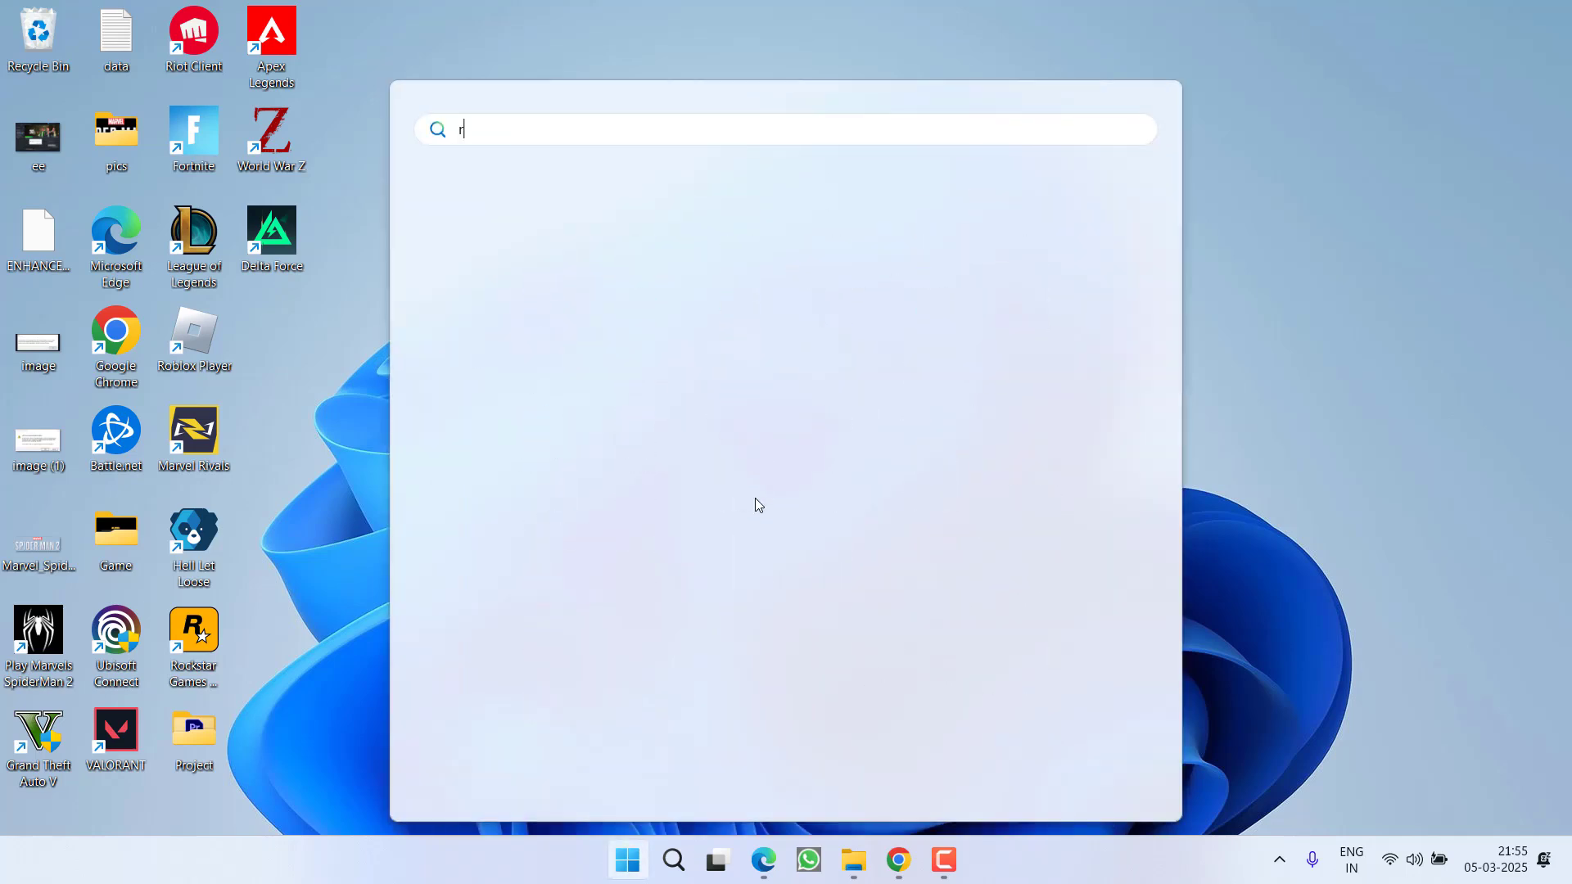
{"action": "type", "text": "ock"}
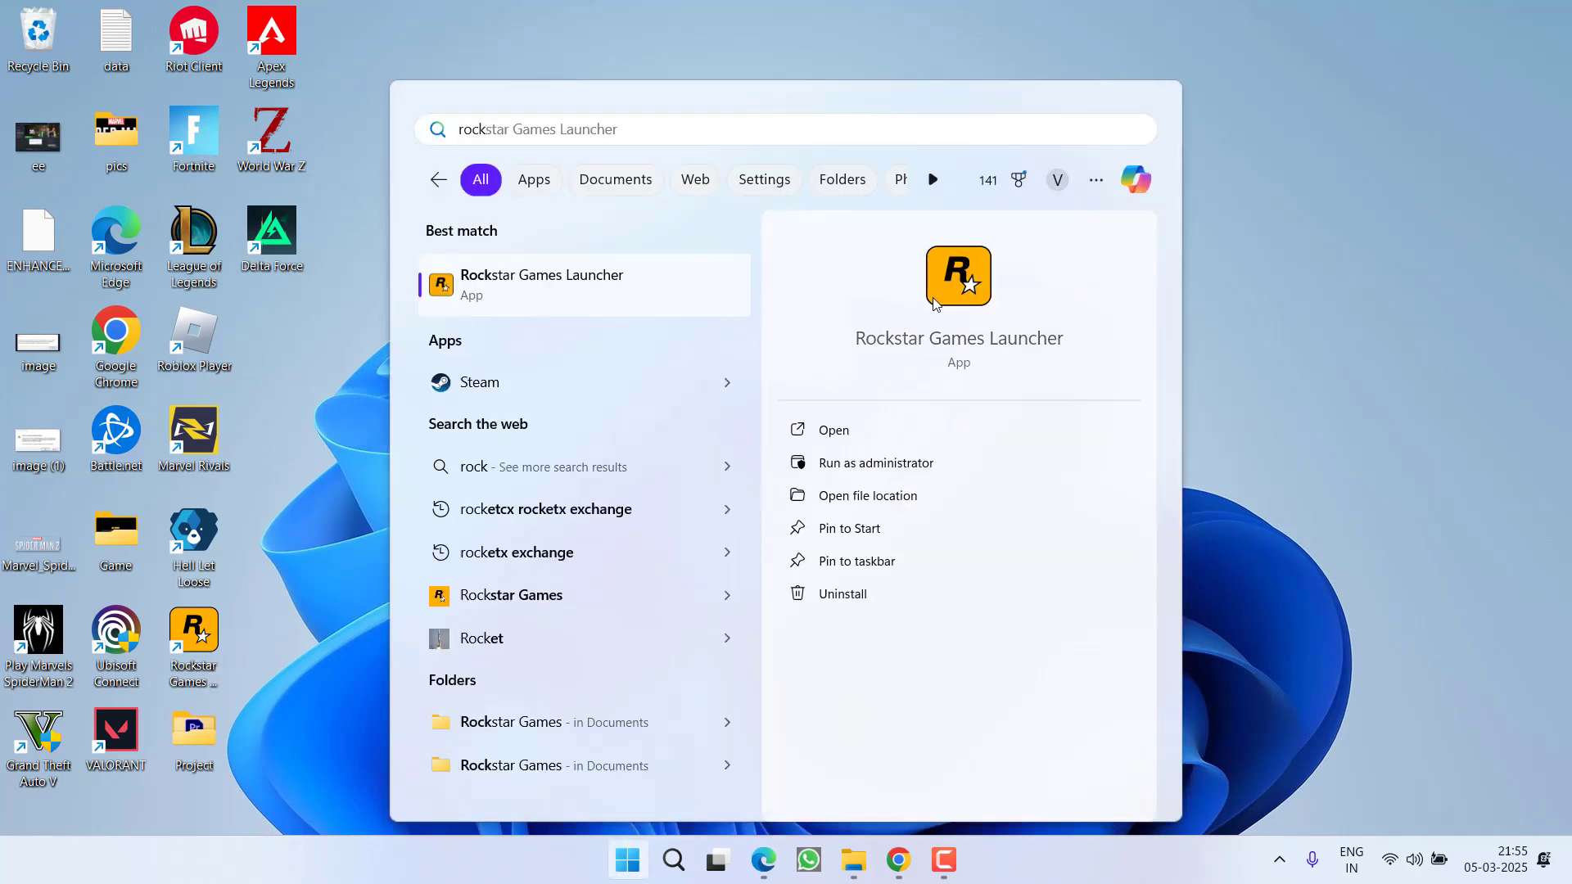
{"action": "left_click", "coordinate": [938, 293]}
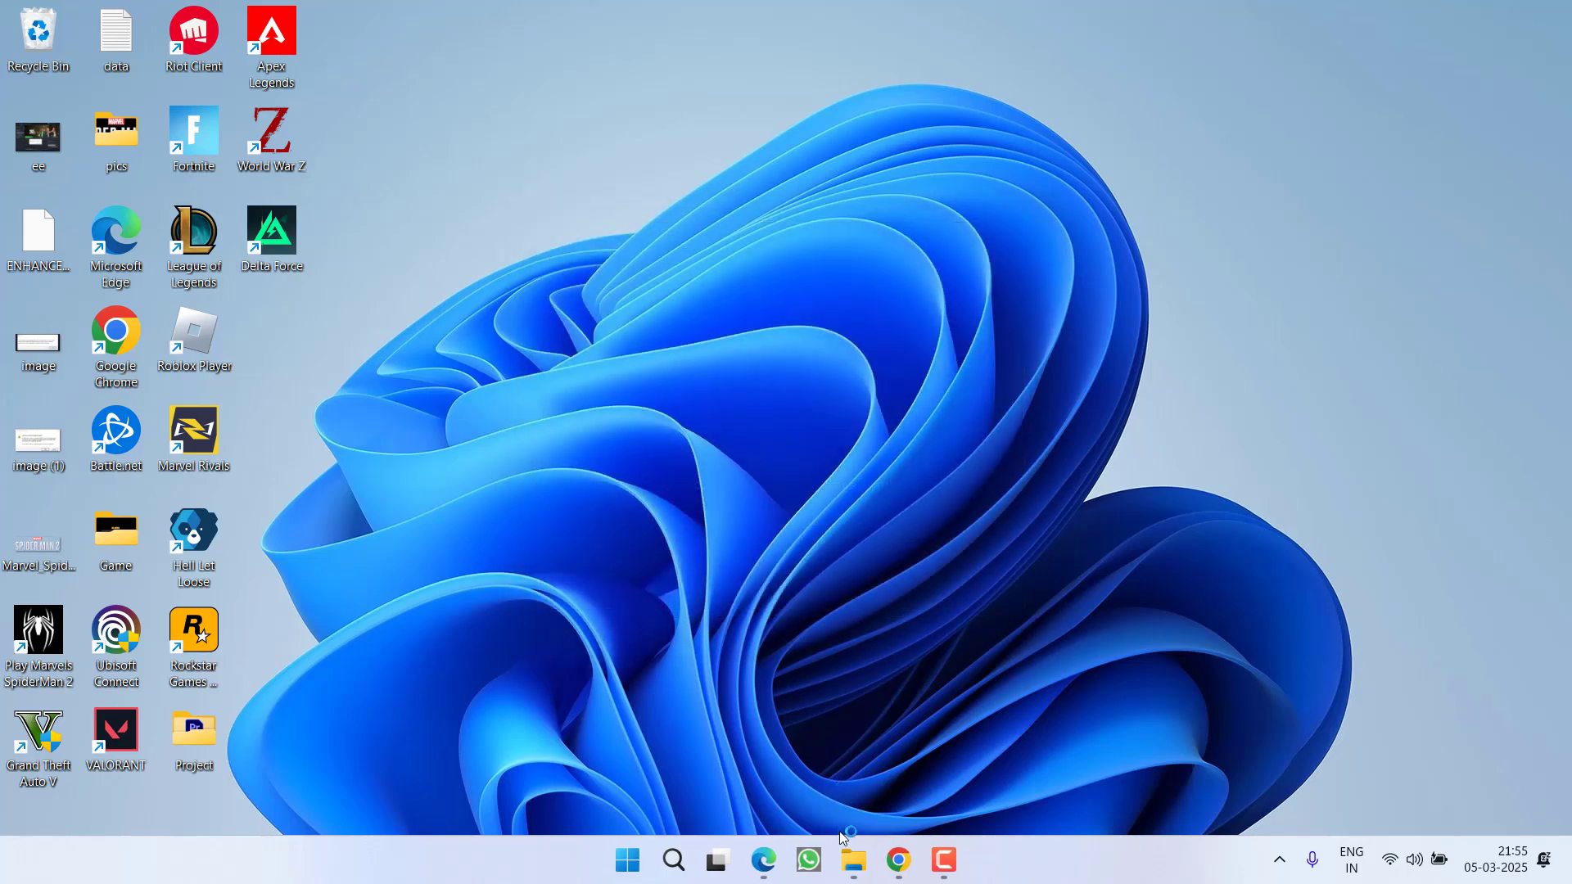
Step: Return to File Explorer and rename the Steam.old folder back to Steam, granting administrator permission
{"action": "left_click", "coordinate": [843, 837]}
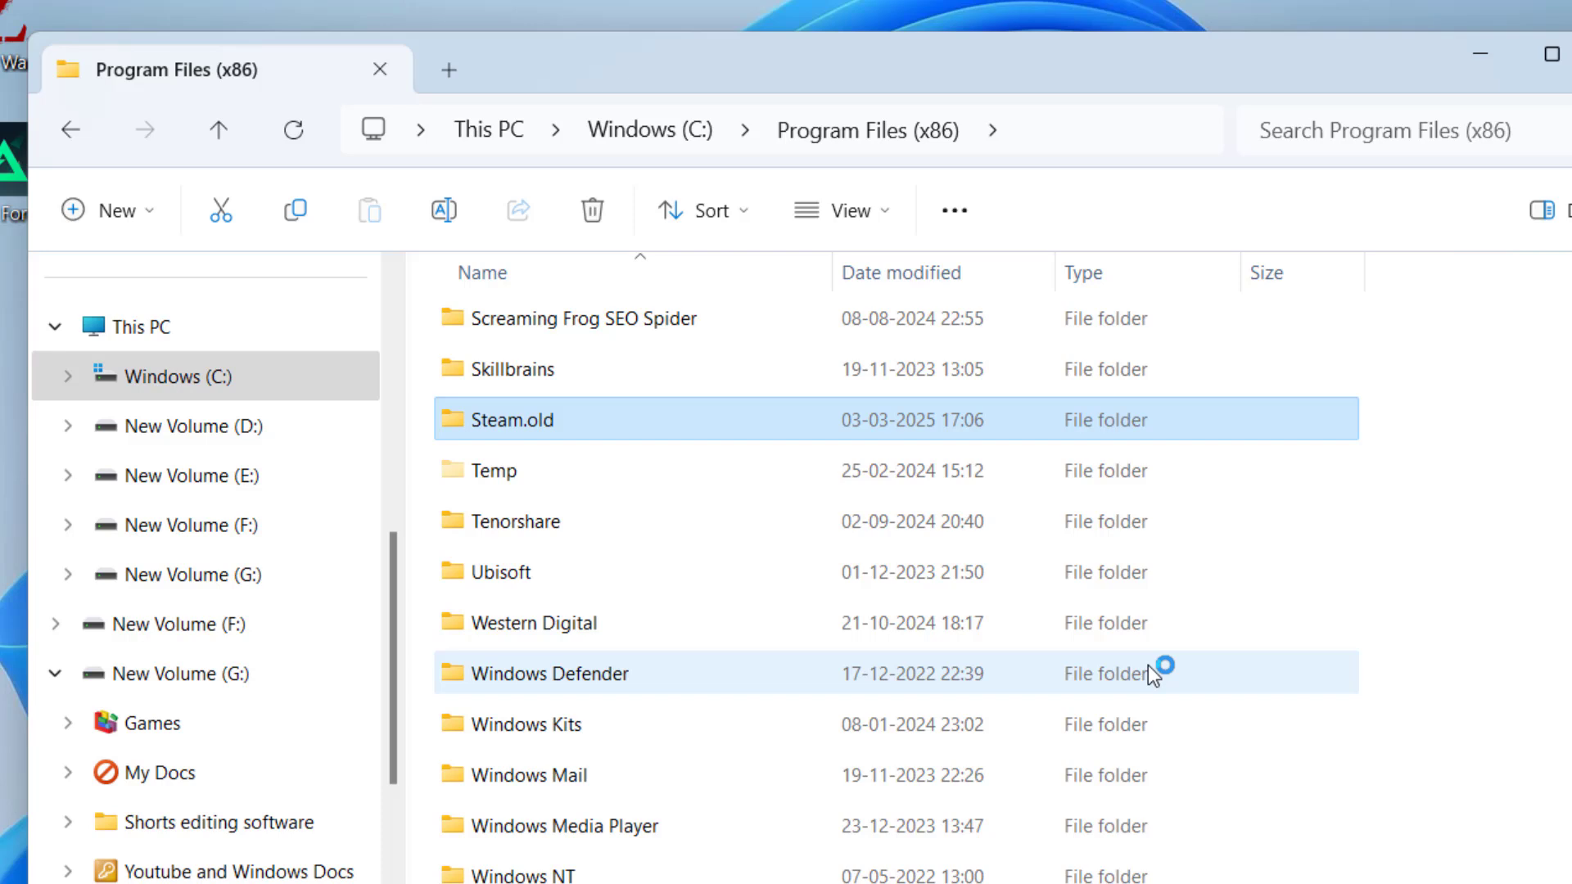
{"action": "key", "text": "F2"}
{"action": "key", "text": "End"}
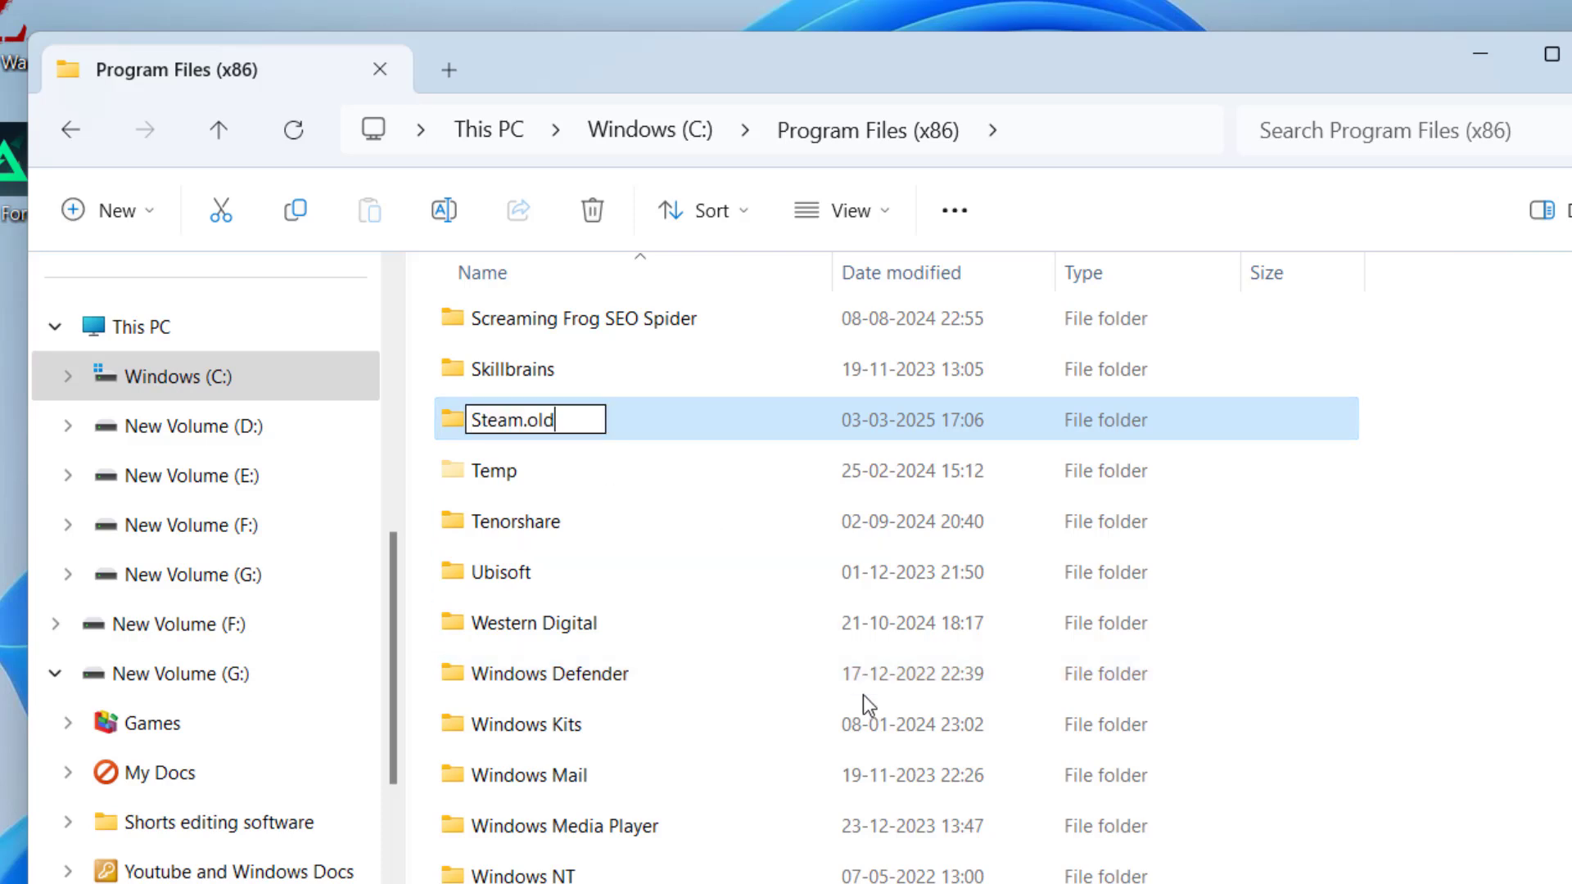
{"action": "key", "text": "Return"}
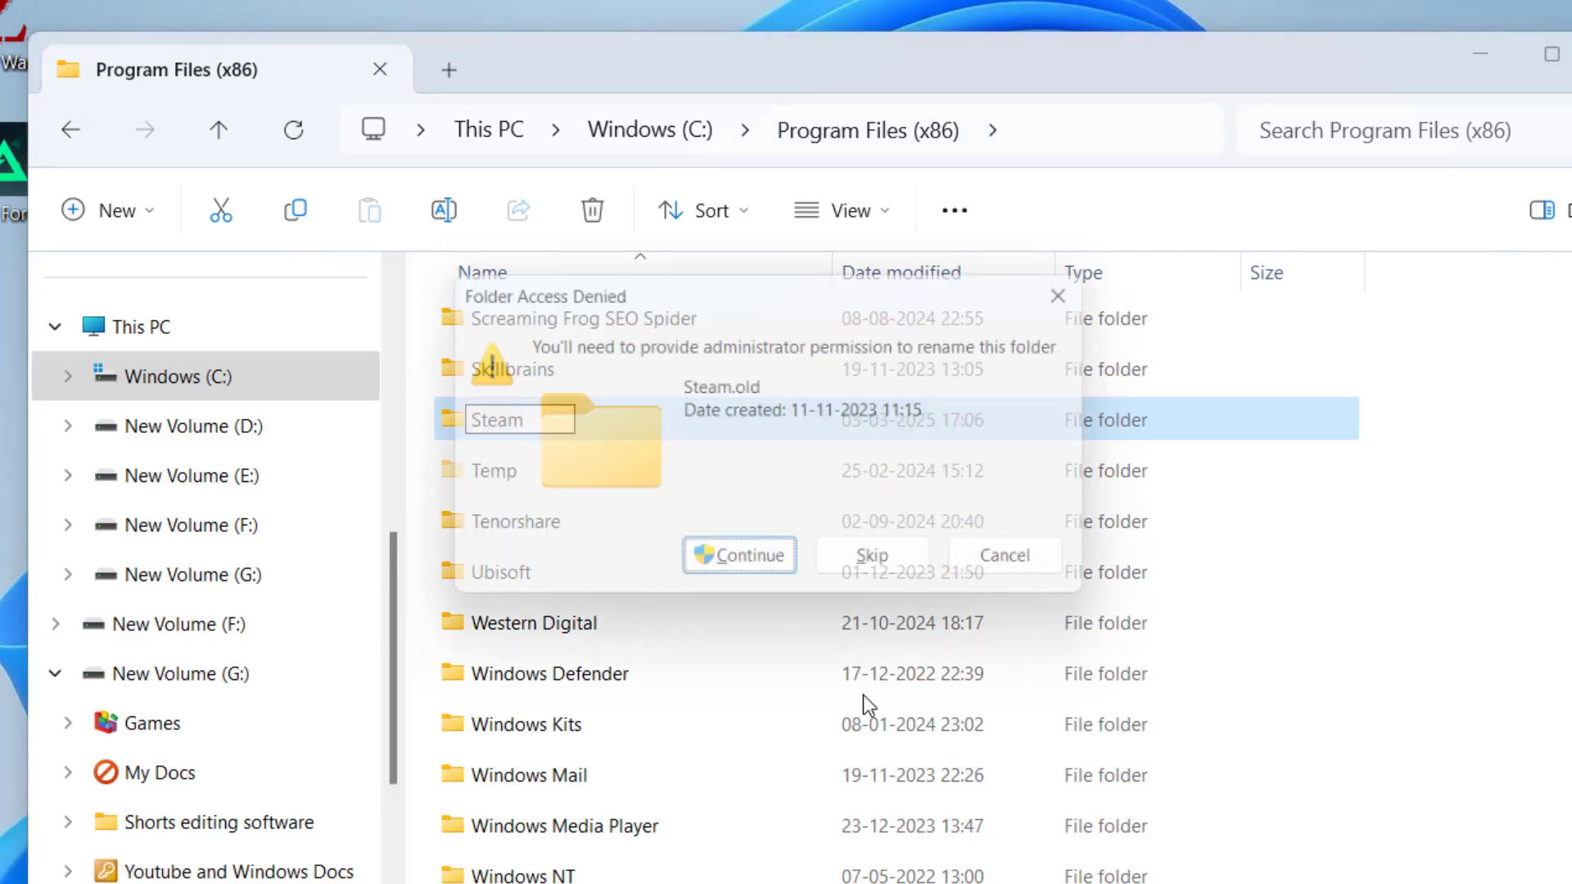
{"action": "left_click", "coordinate": [743, 565]}
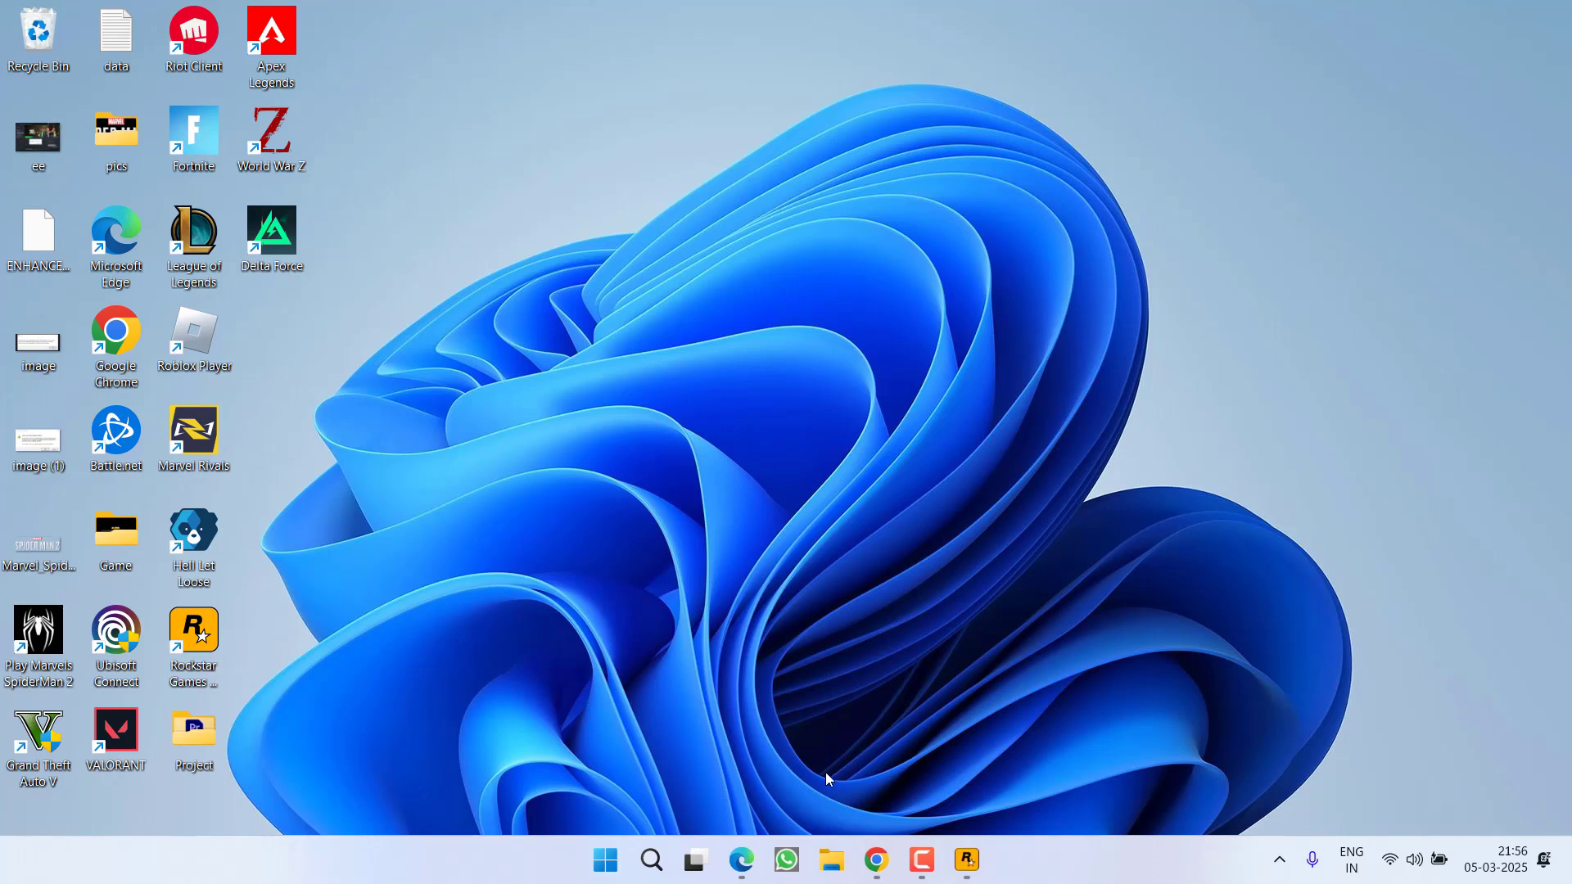
Step: Switch to Chrome, open the latest gbe_fork release on GitHub, and download emu-win-release.7z to the Desktop
{"action": "left_click", "coordinate": [877, 858]}
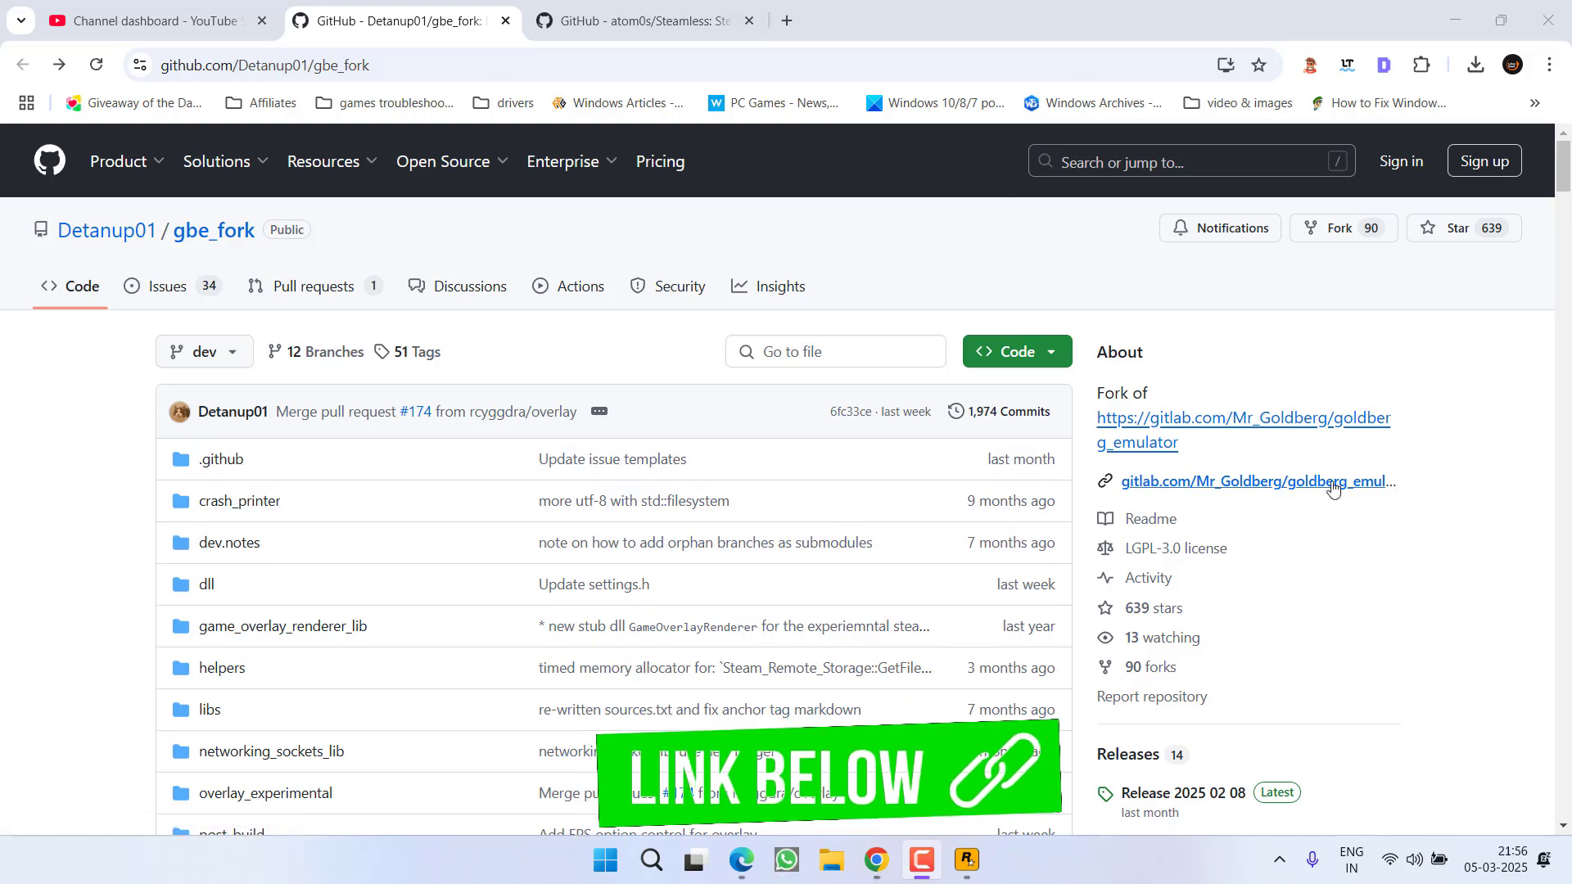
{"action": "scroll", "coordinate": [1322, 506], "scroll_direction": "down", "scroll_amount": 3}
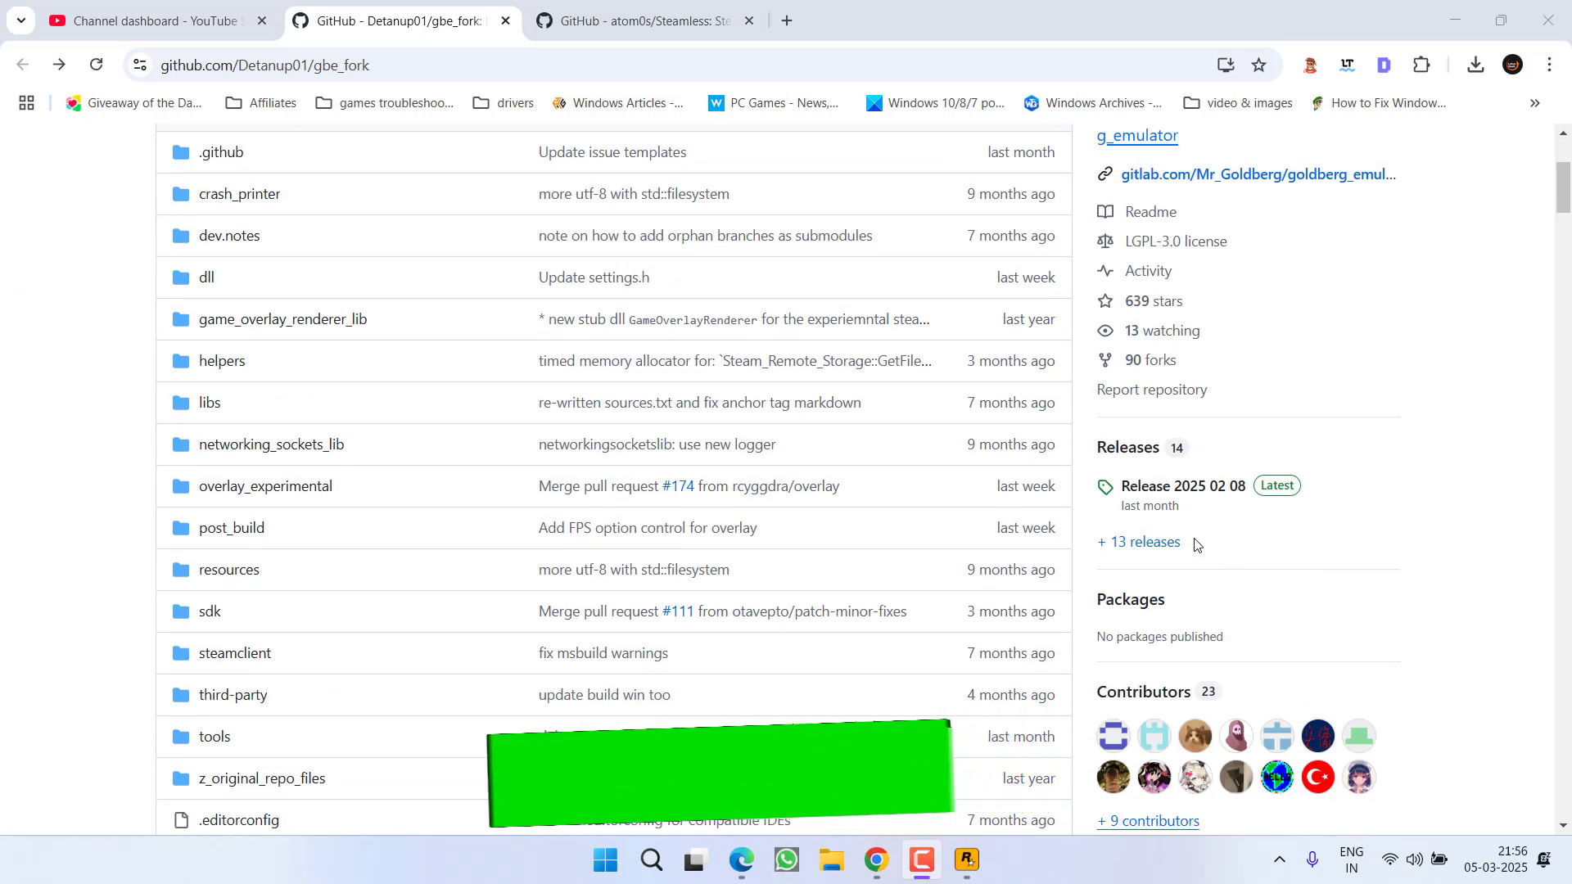
{"action": "left_click", "coordinate": [1177, 489]}
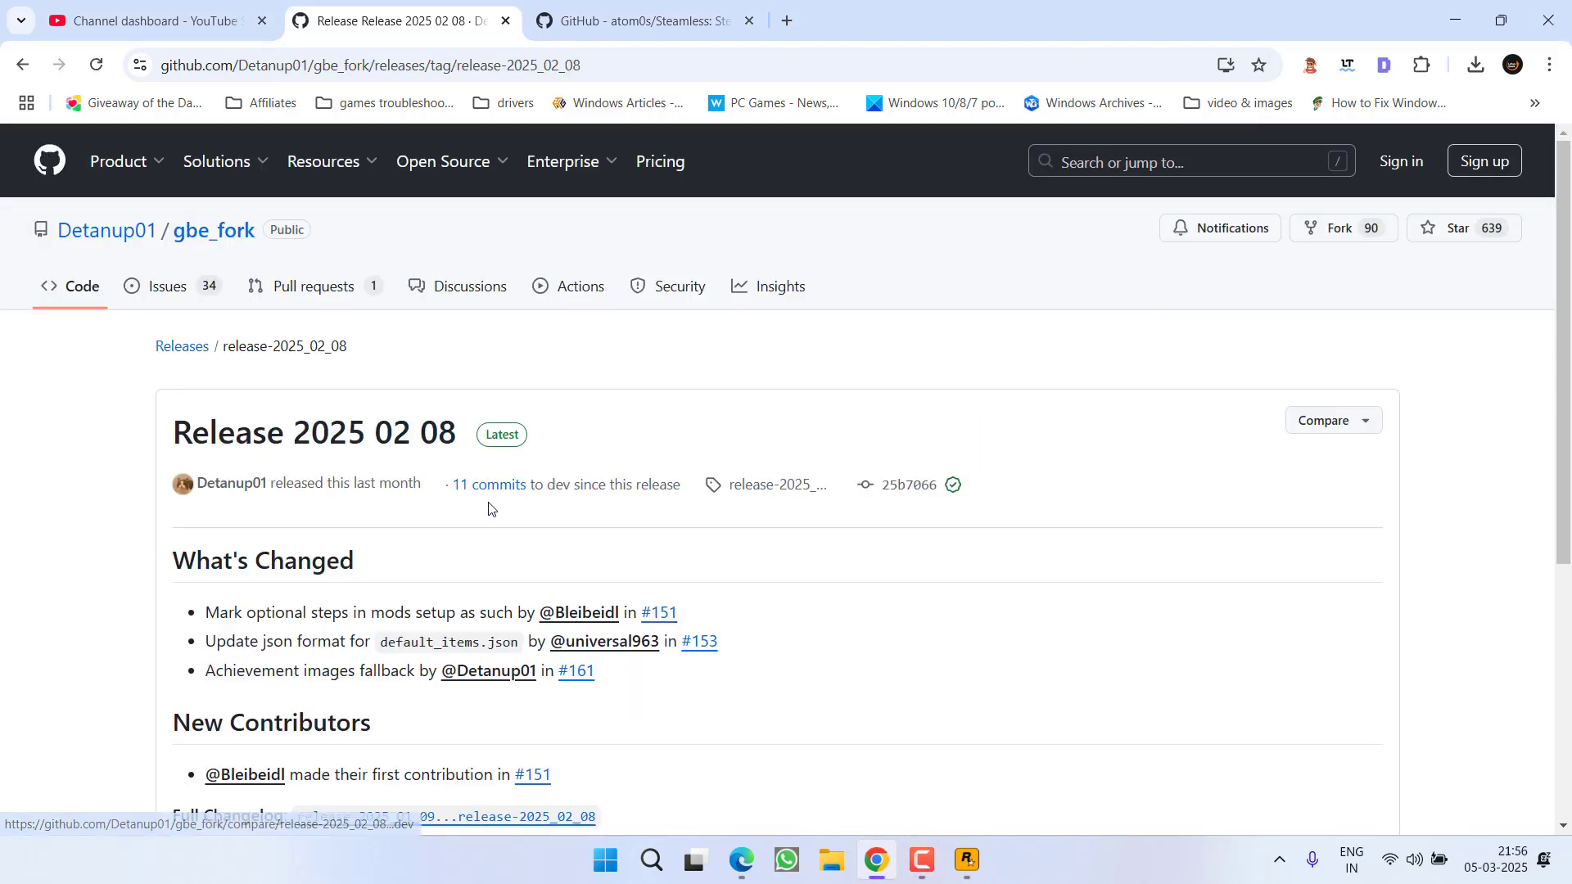
{"action": "scroll", "coordinate": [451, 551], "scroll_direction": "down", "scroll_amount": 7}
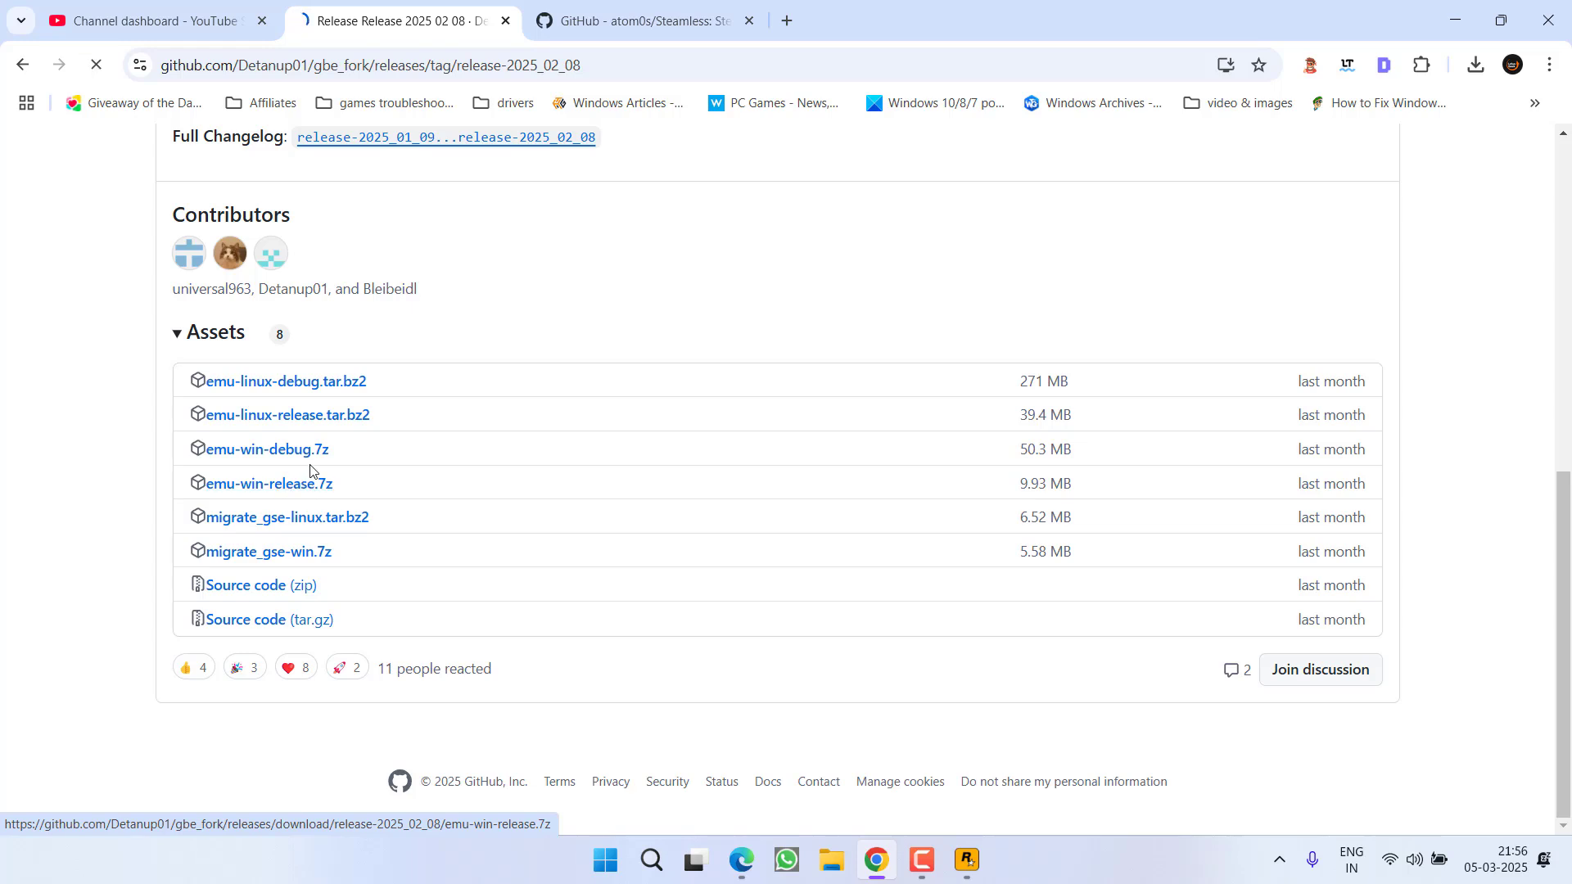
{"action": "left_click", "coordinate": [78, 449]}
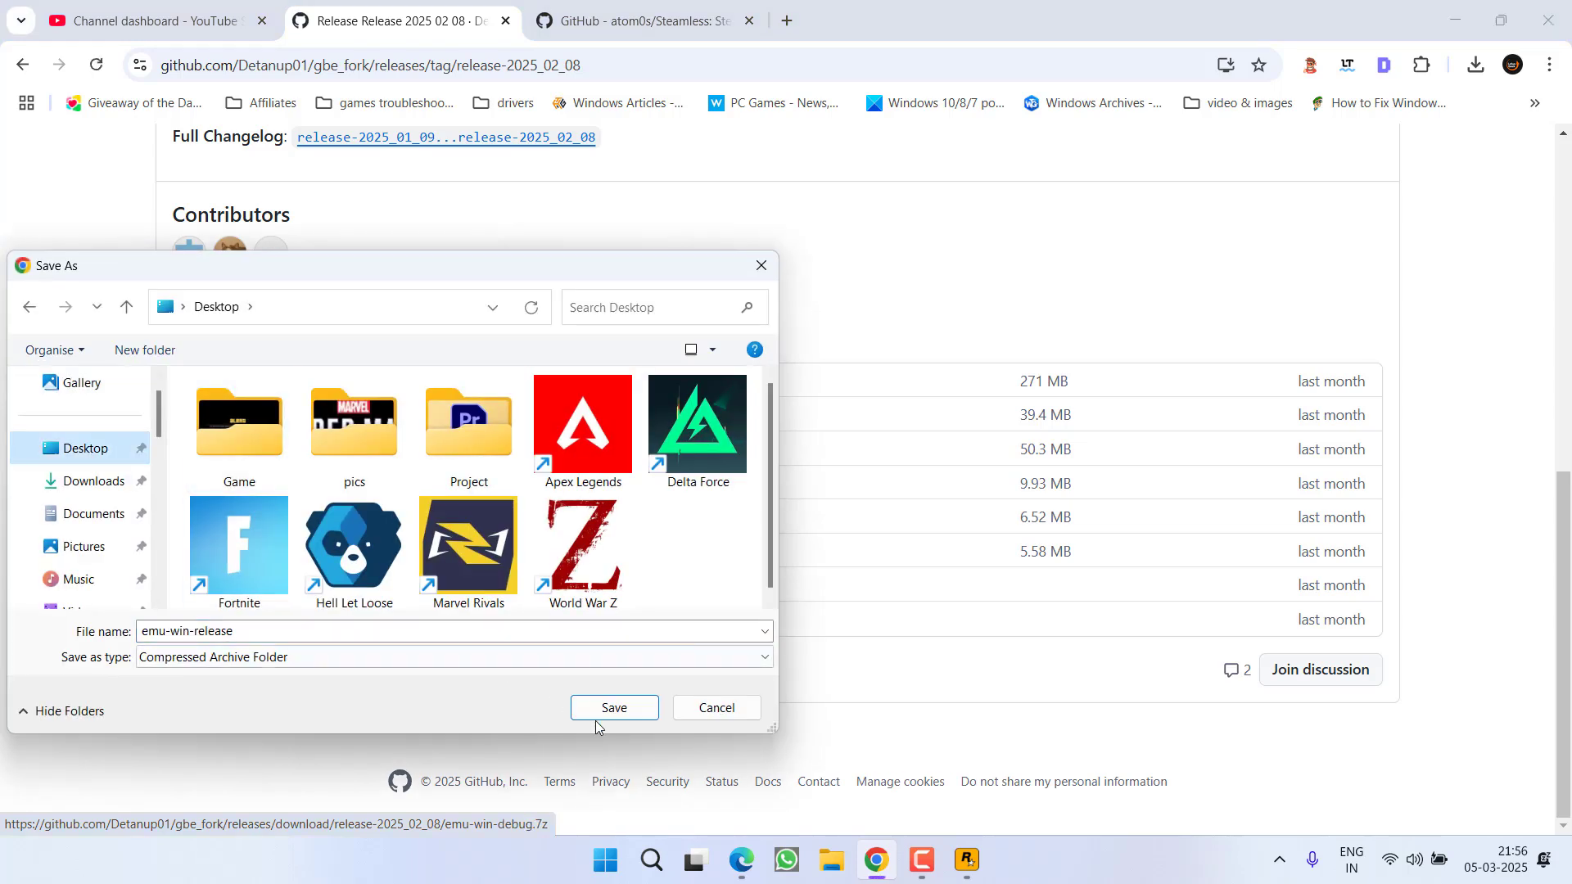
{"action": "left_click", "coordinate": [631, 706]}
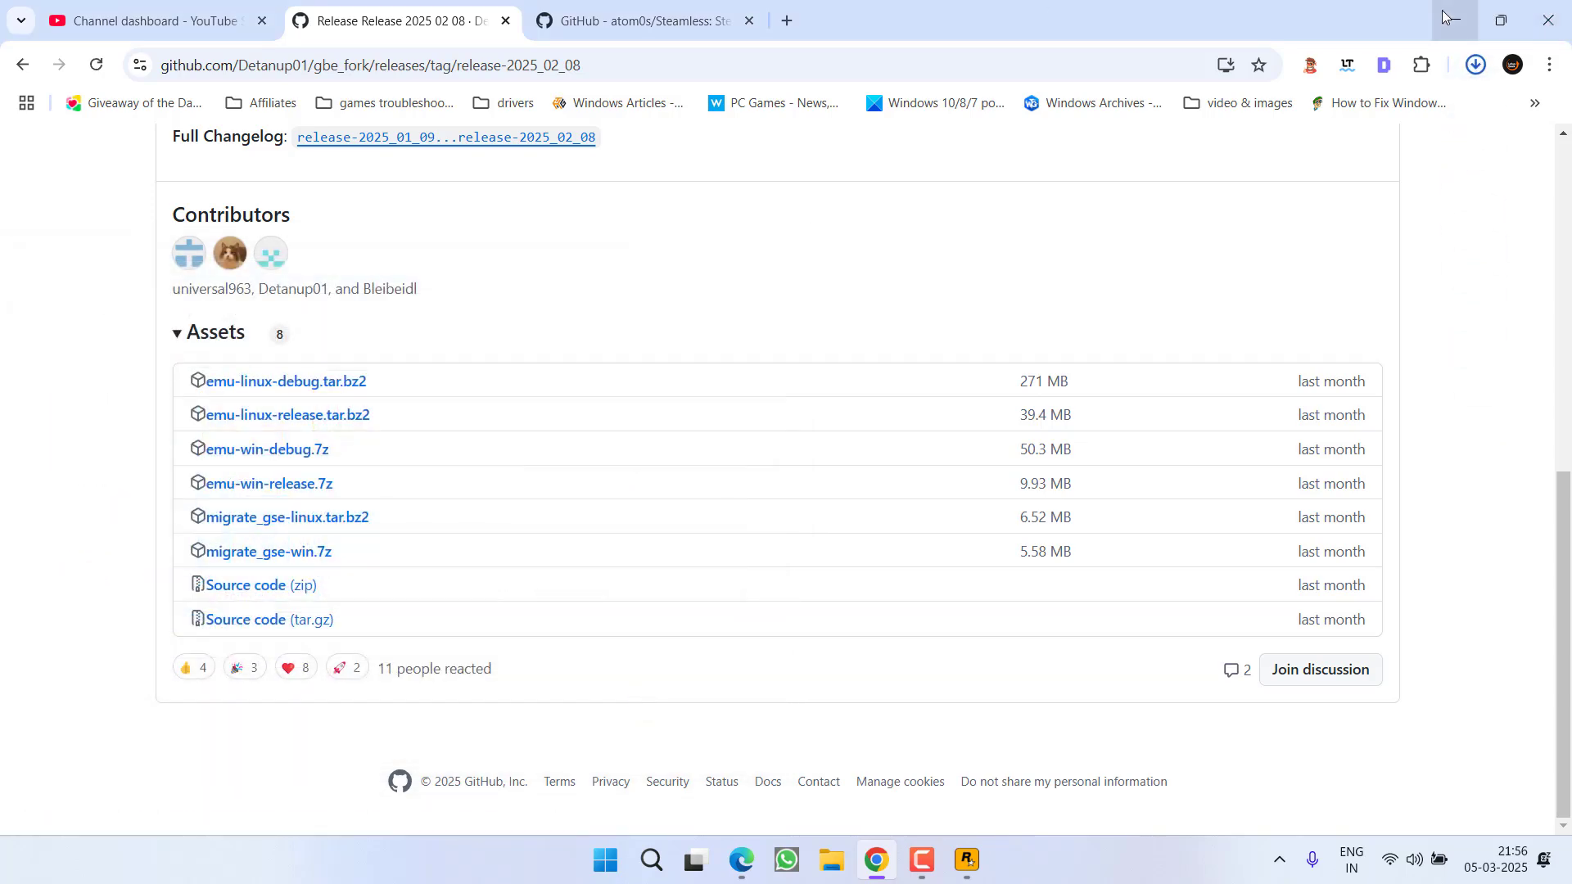
Step: Open the emu-win-release archive on the desktop and copy steam_api64.dll from its release\regular\x64 folder
{"action": "left_click", "coordinate": [1442, 10]}
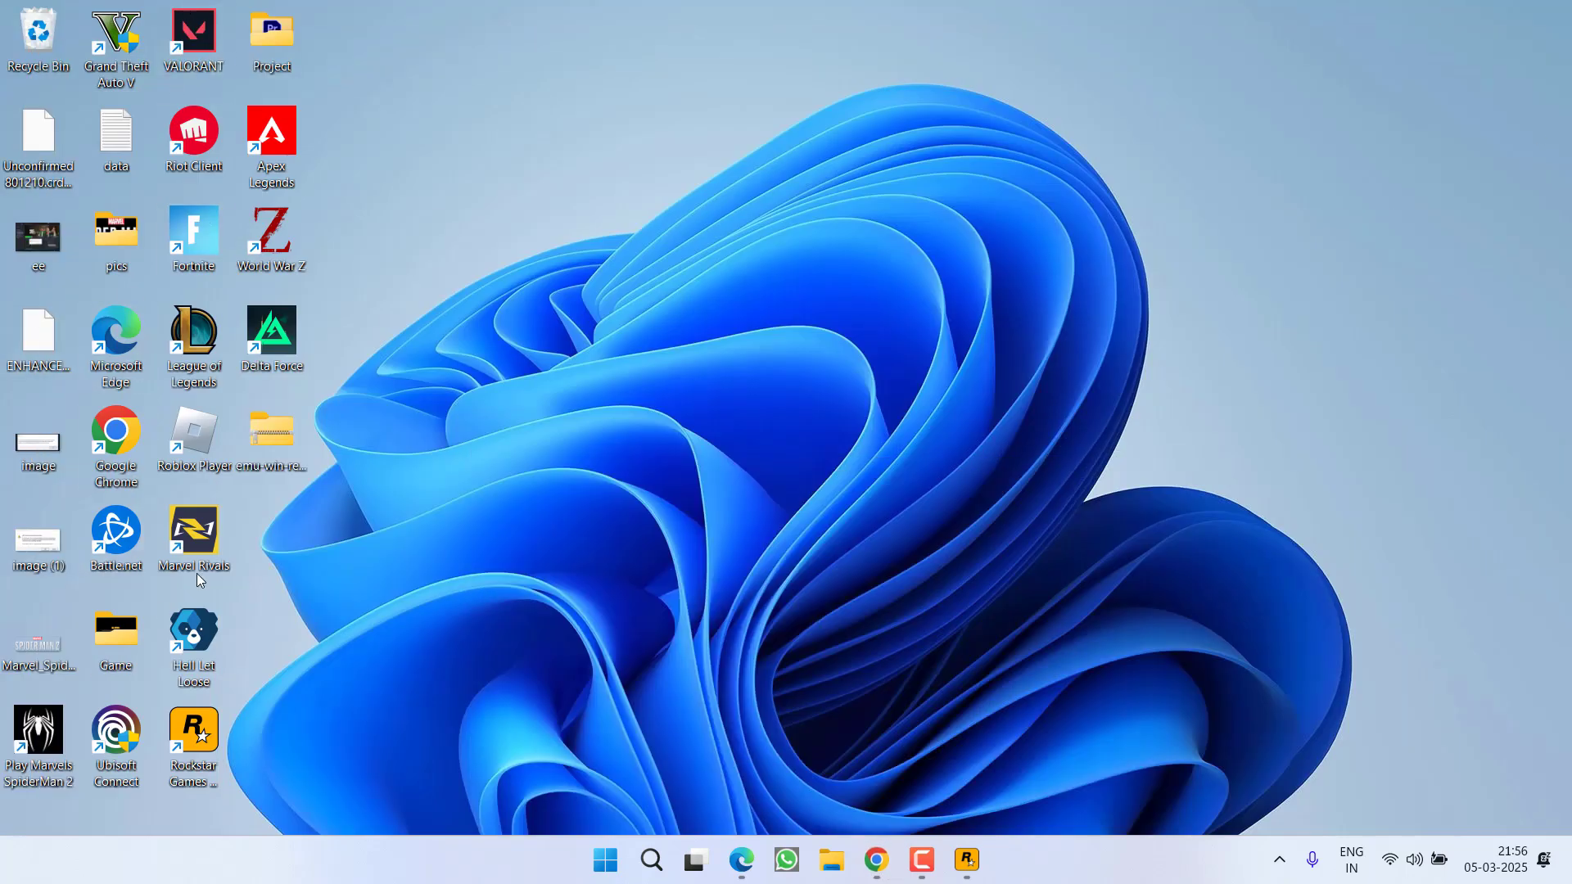
{"action": "double_click", "coordinate": [267, 409]}
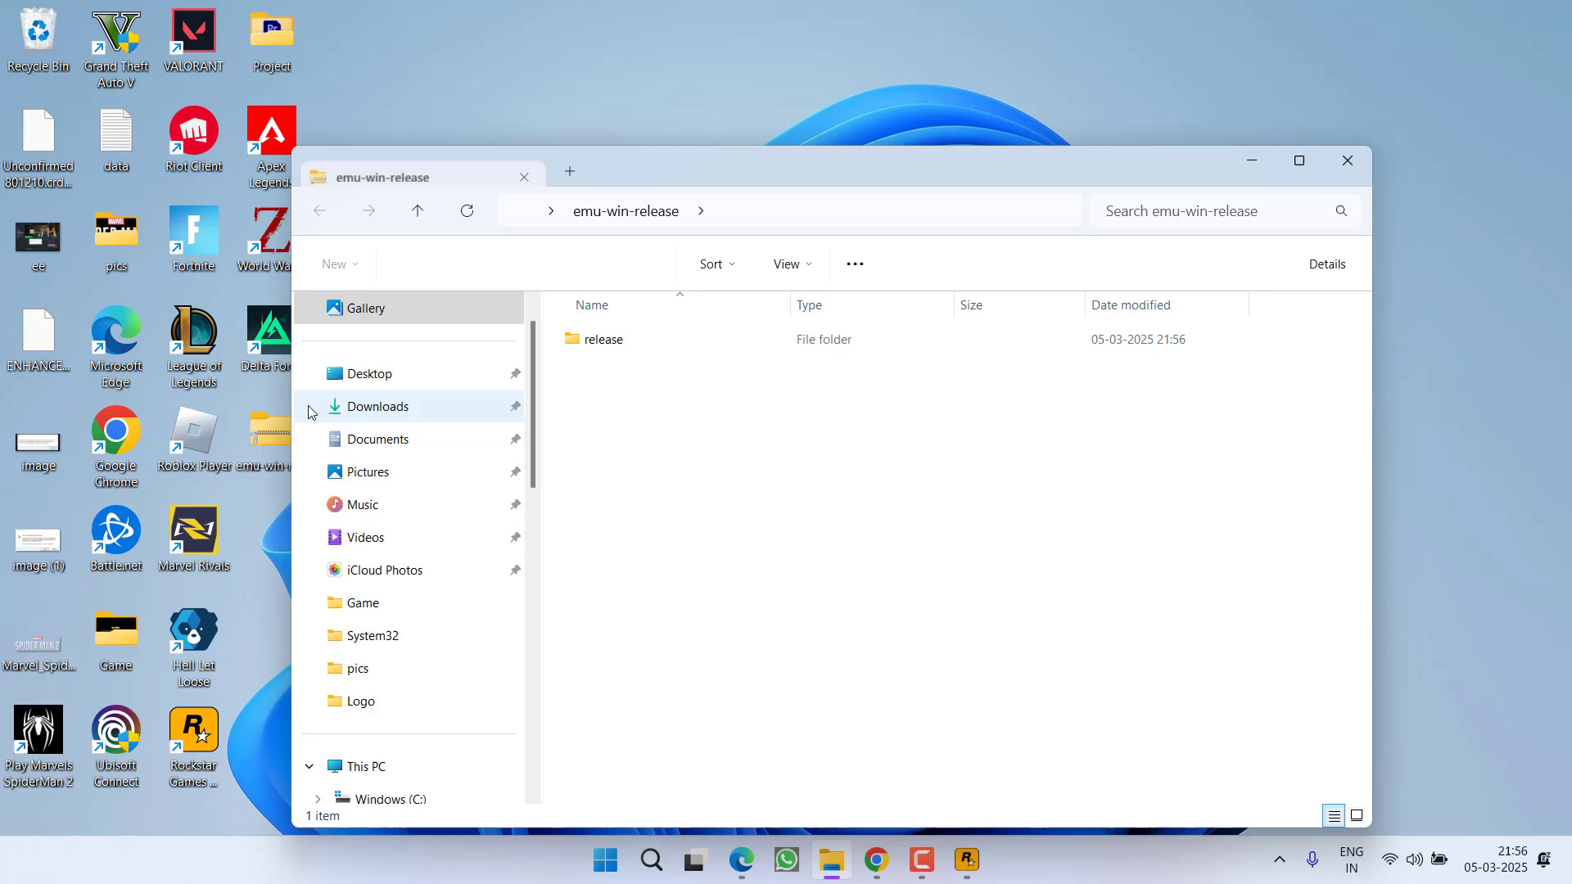
{"action": "left_click", "coordinate": [626, 341]}
{"action": "double_click", "coordinate": [626, 340]}
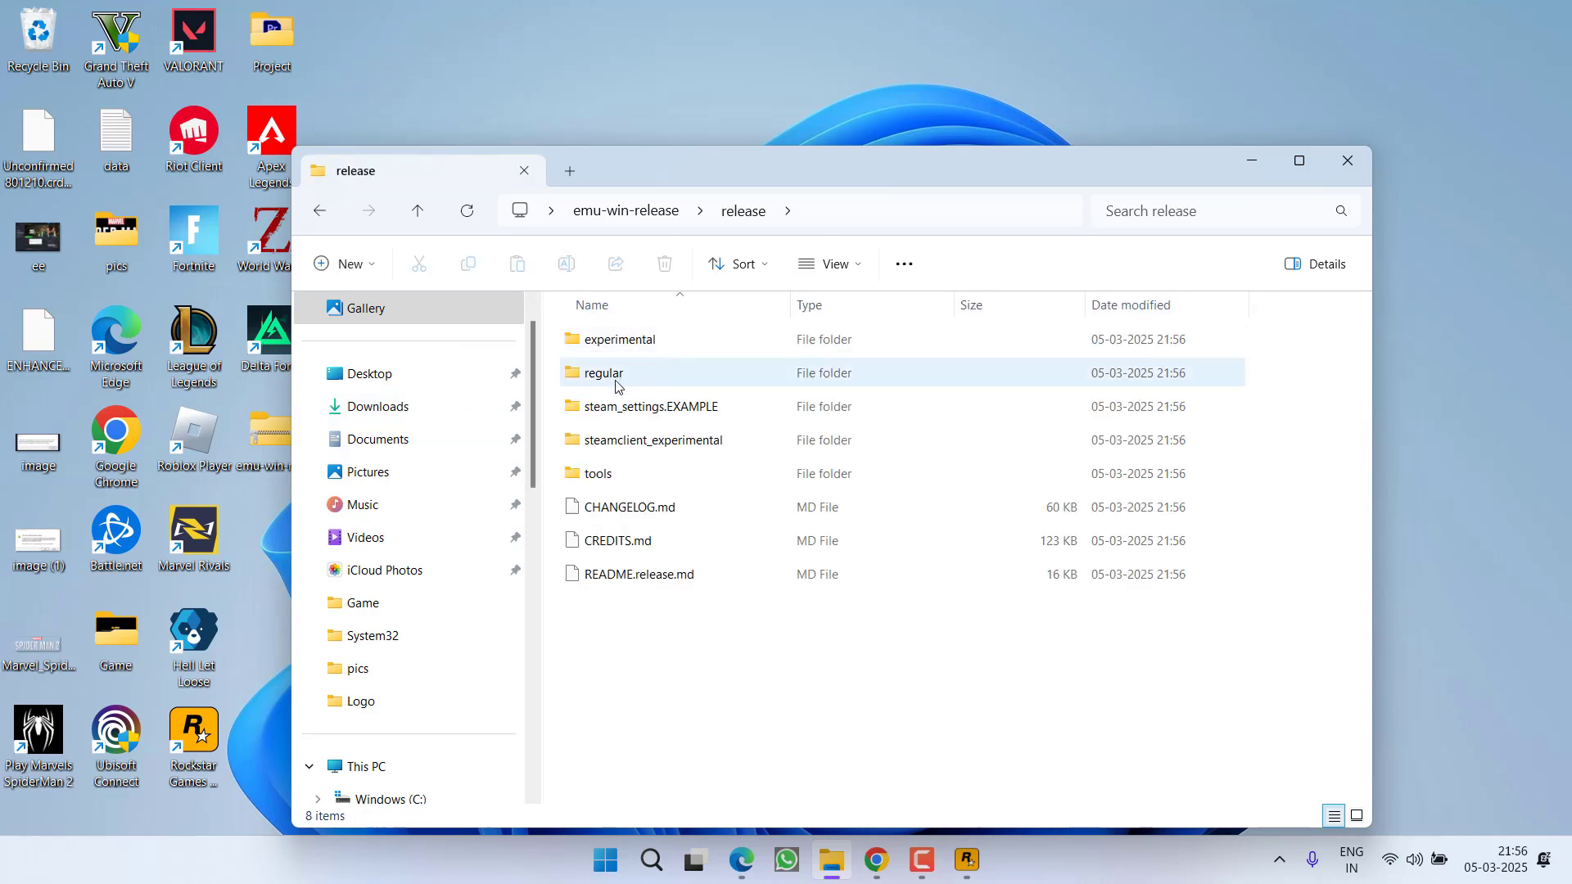
{"action": "double_click", "coordinate": [614, 377]}
{"action": "double_click", "coordinate": [602, 379]}
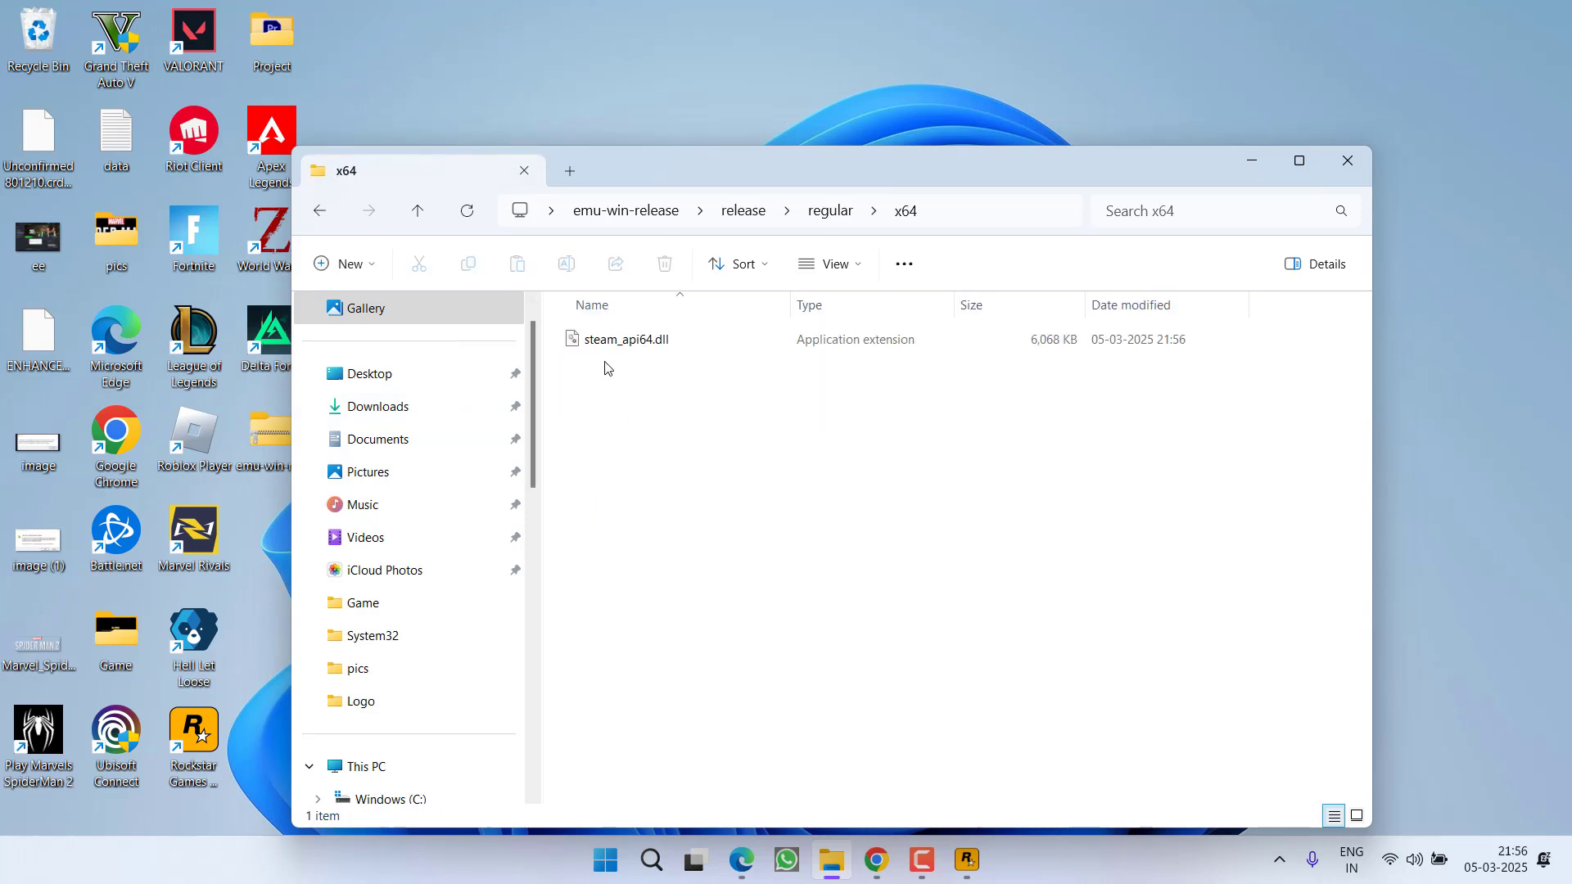
{"action": "left_click", "coordinate": [599, 347]}
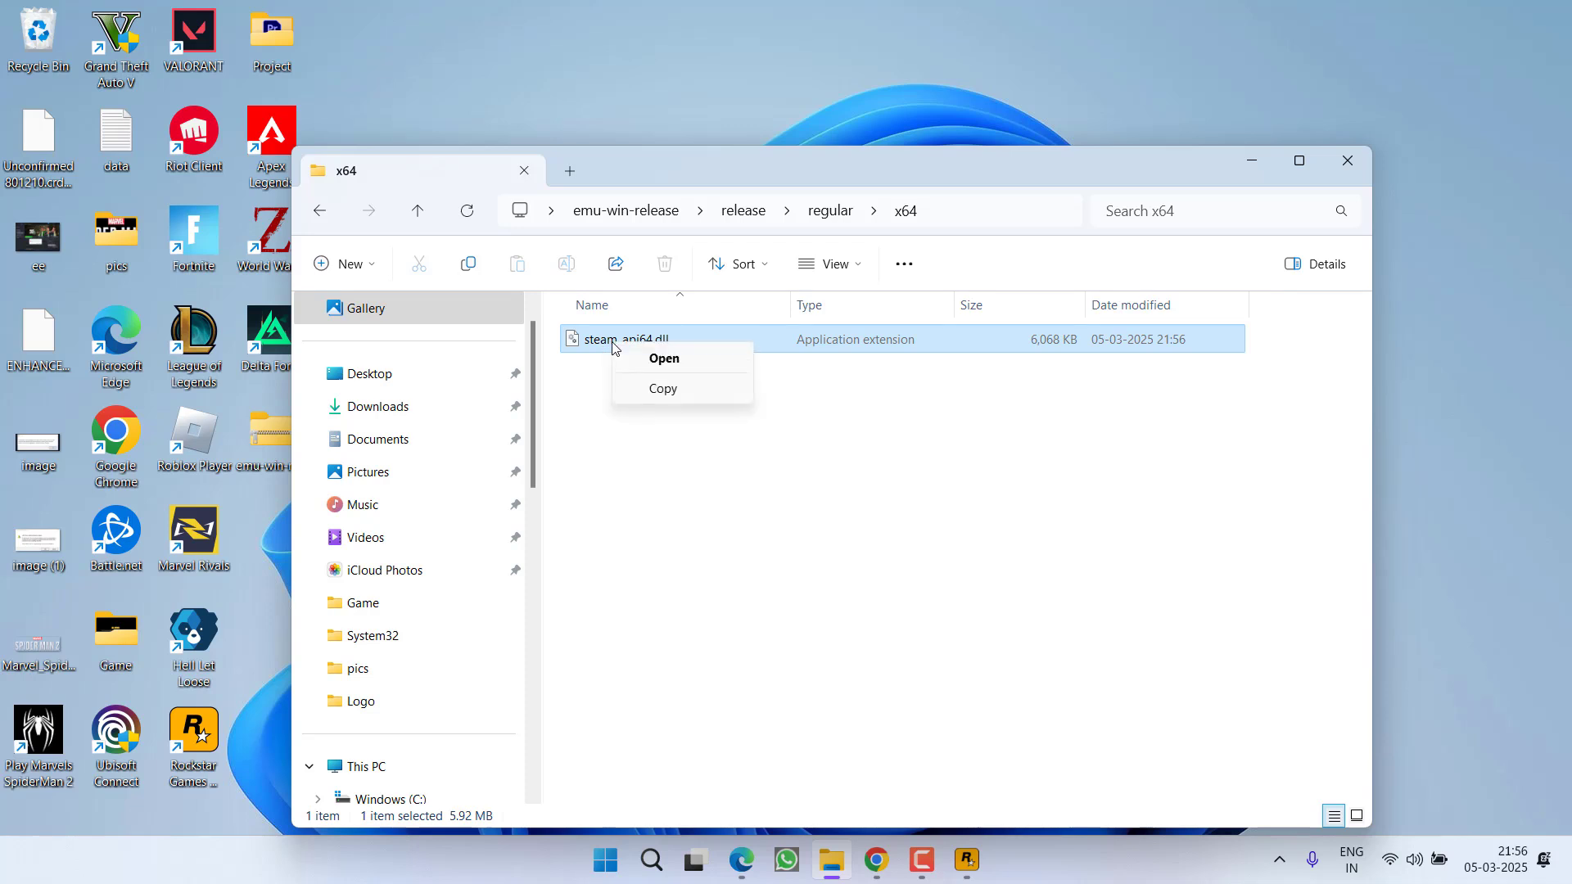
{"action": "left_click", "coordinate": [663, 390]}
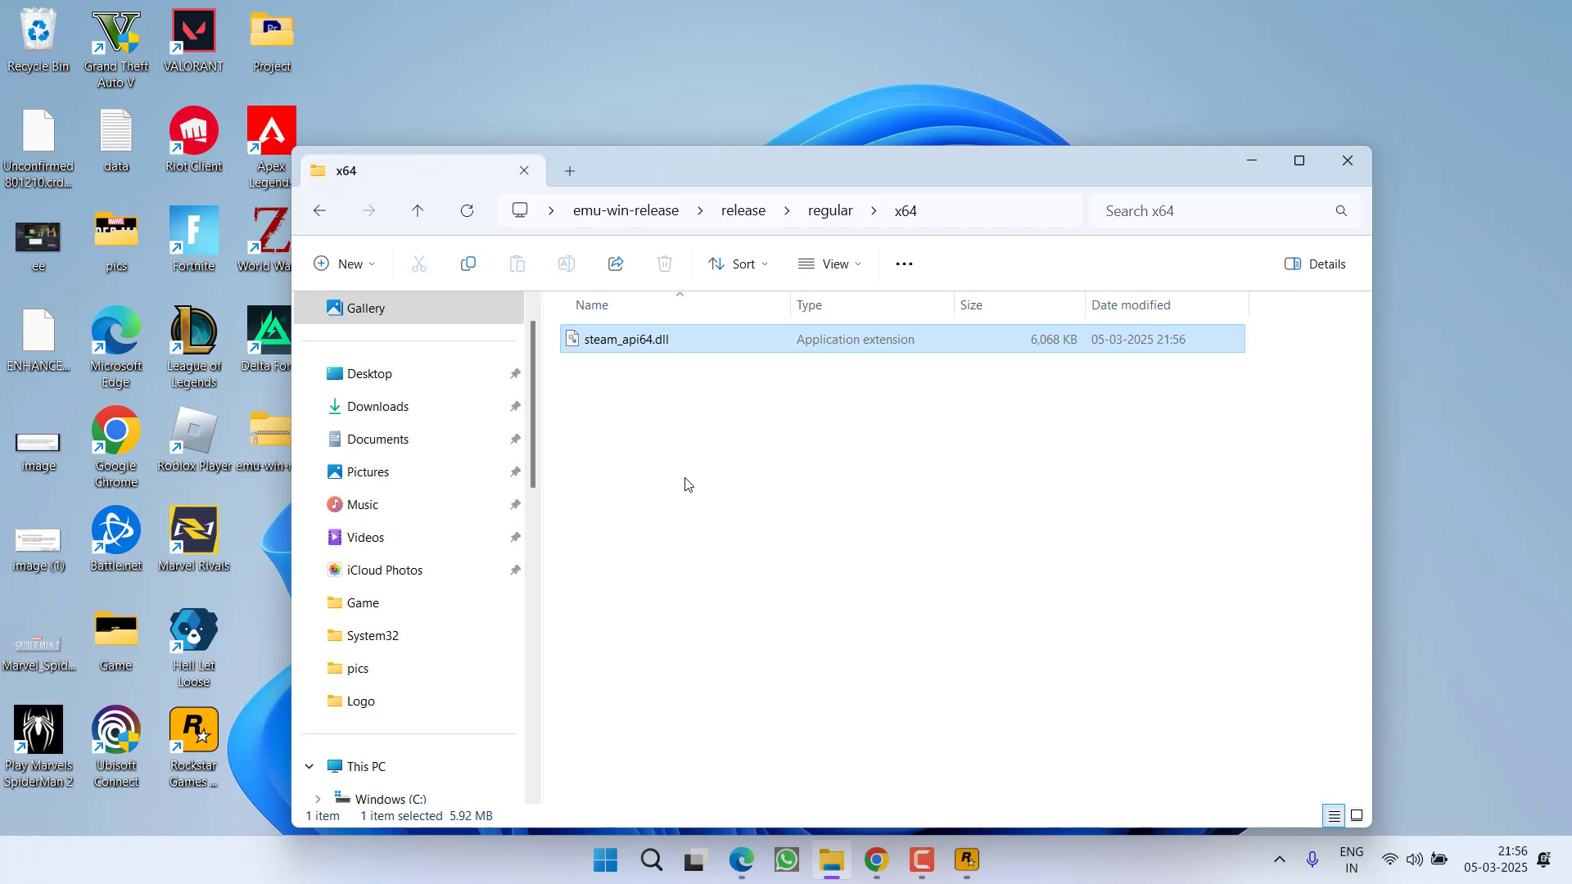
Step: Paste the copied steam_api64.dll into the Rockstar Games\Grand Theft Auto V folder on the F: drive, using a new File Explorer window
{"action": "key", "text": "super+e"}
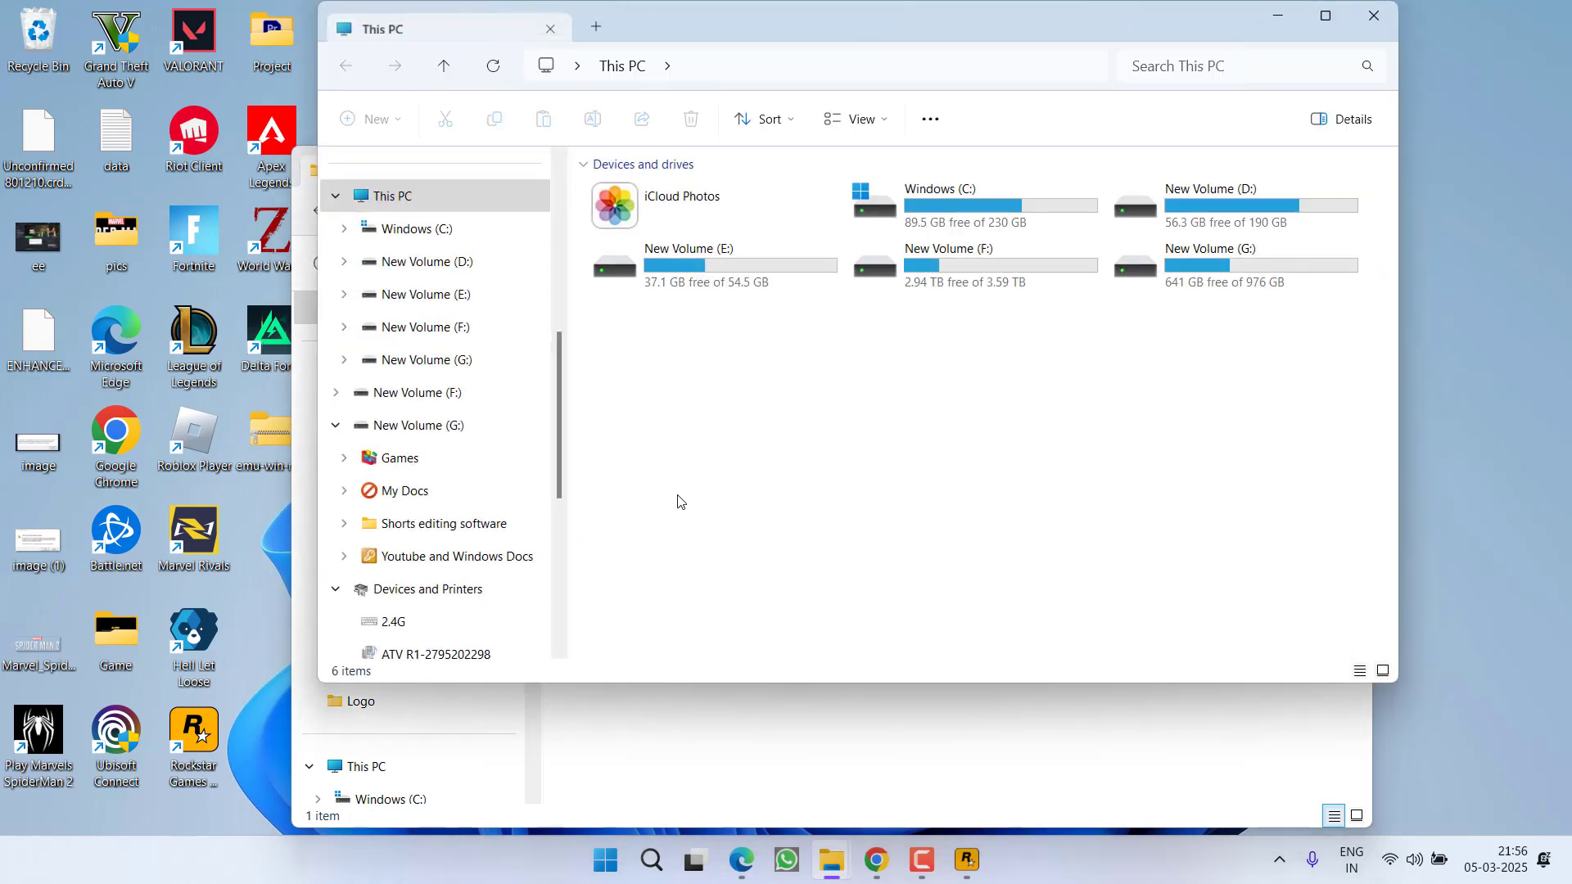
{"action": "double_click", "coordinate": [960, 270]}
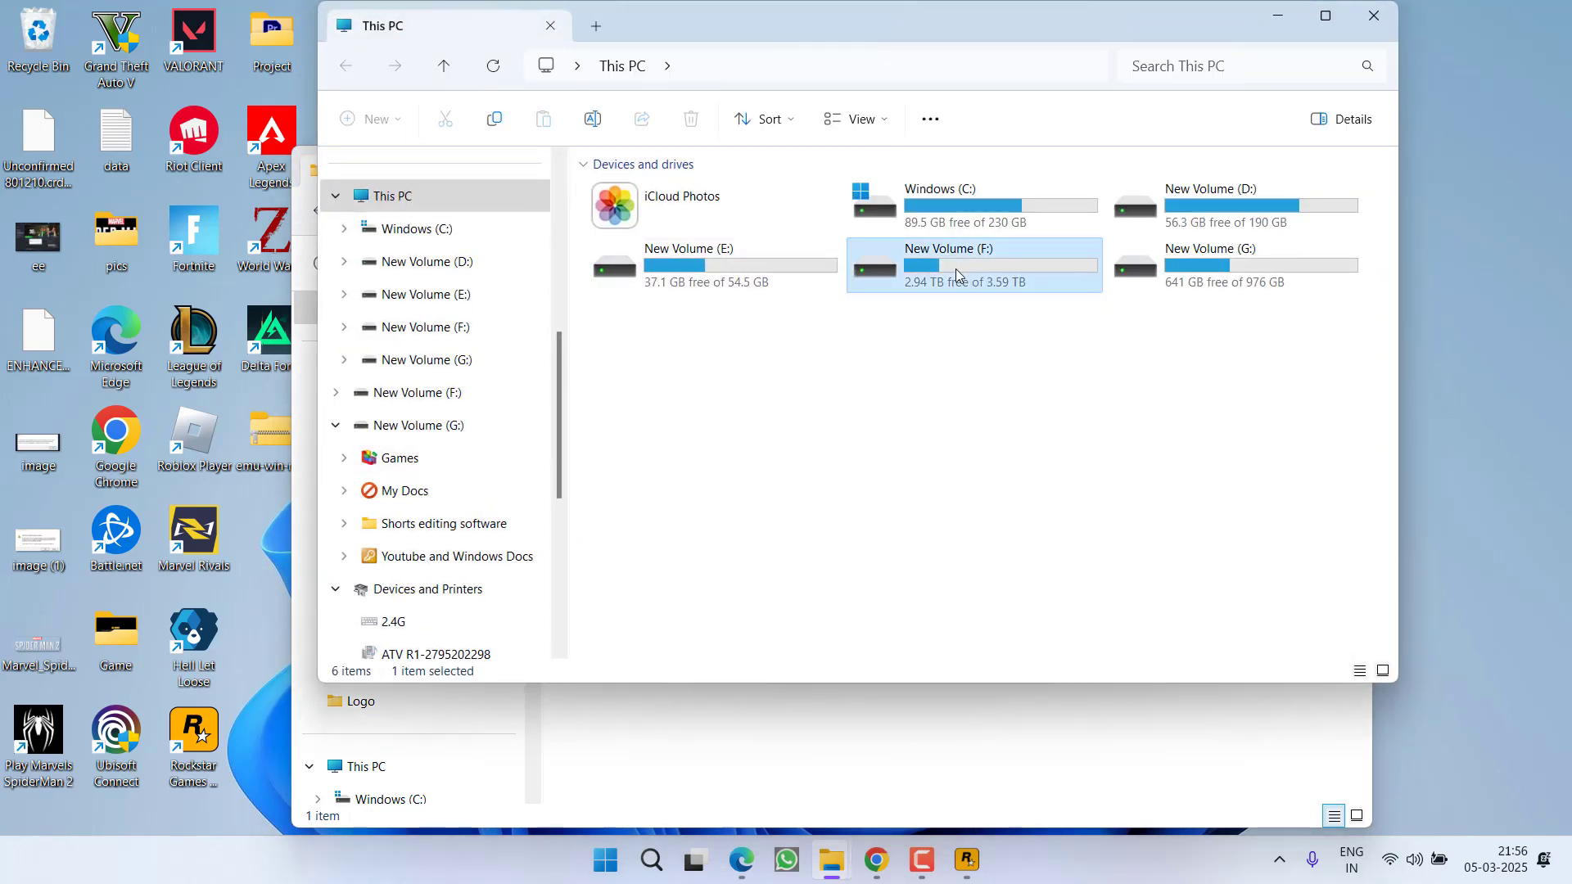
{"action": "double_click", "coordinate": [1030, 187]}
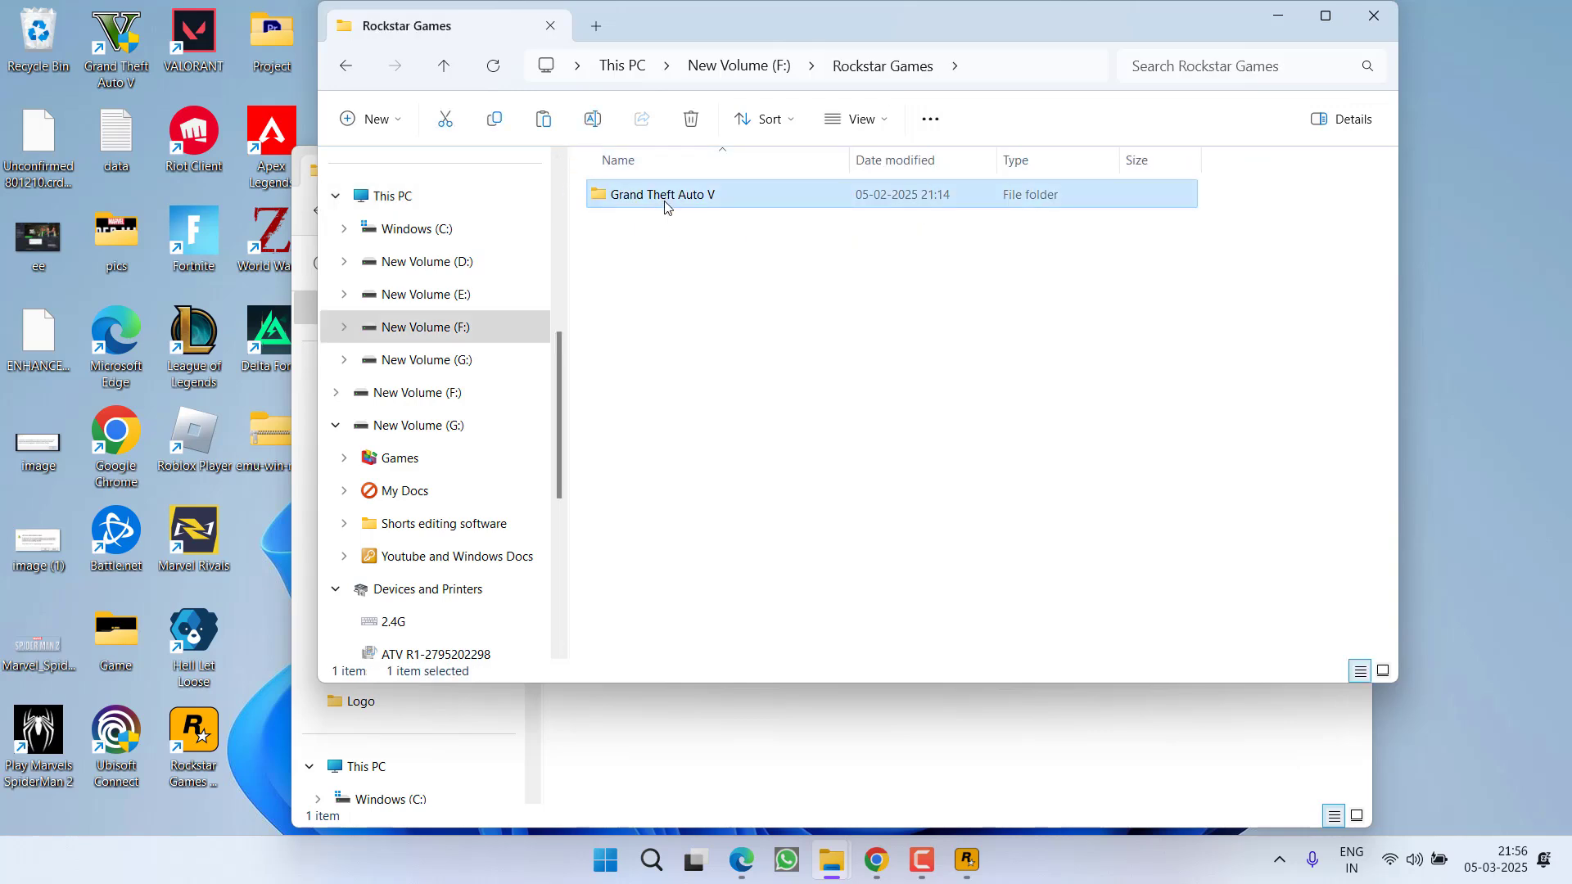
{"action": "double_click", "coordinate": [666, 206]}
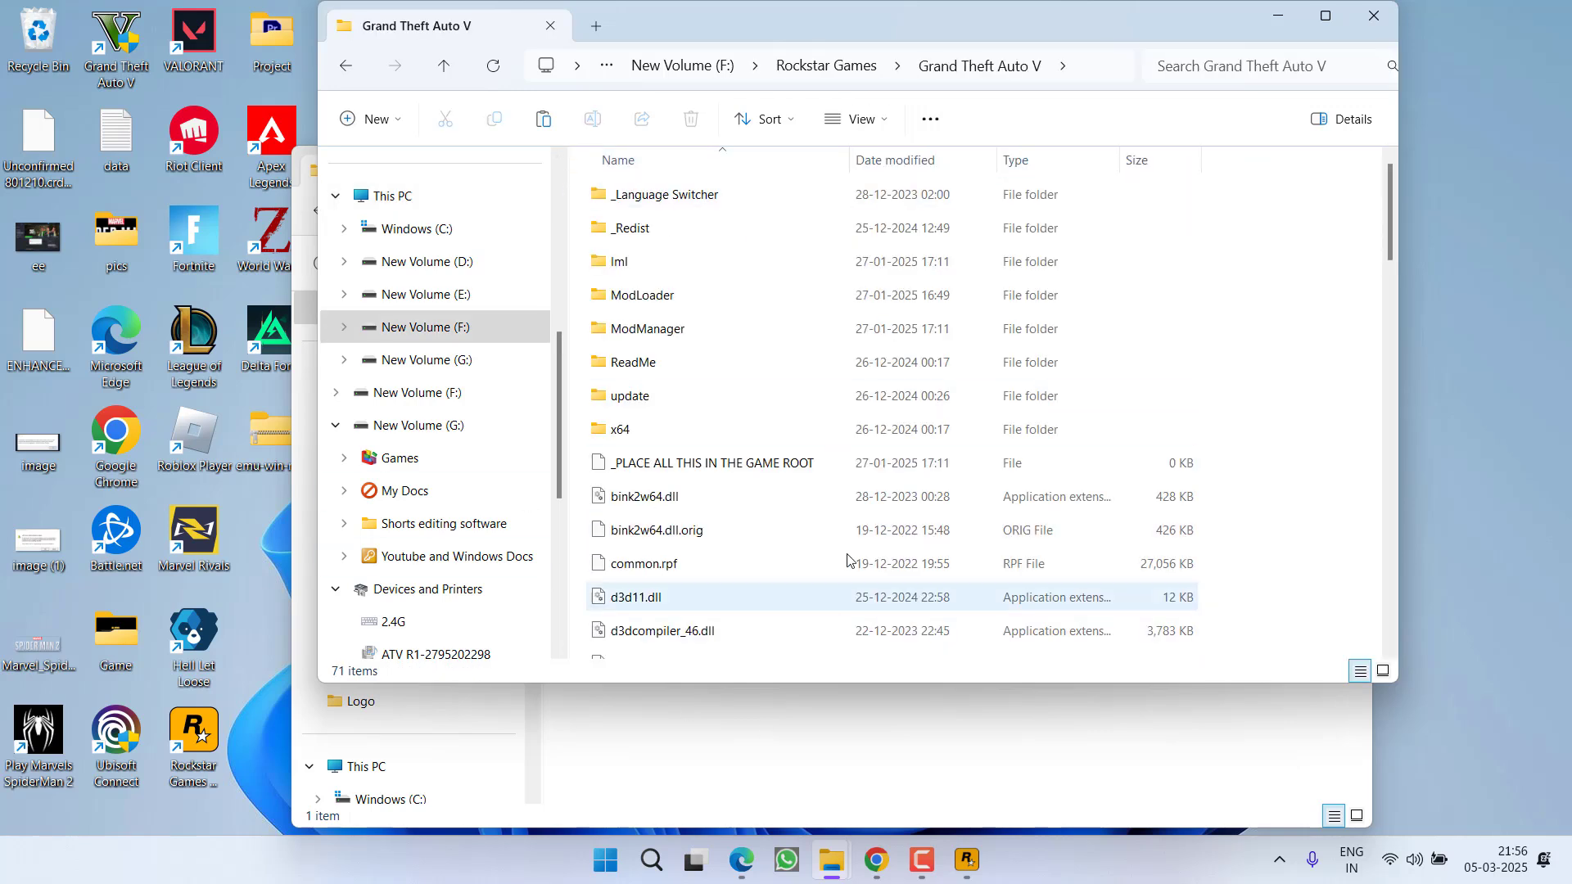
{"action": "right_click", "coordinate": [1308, 427]}
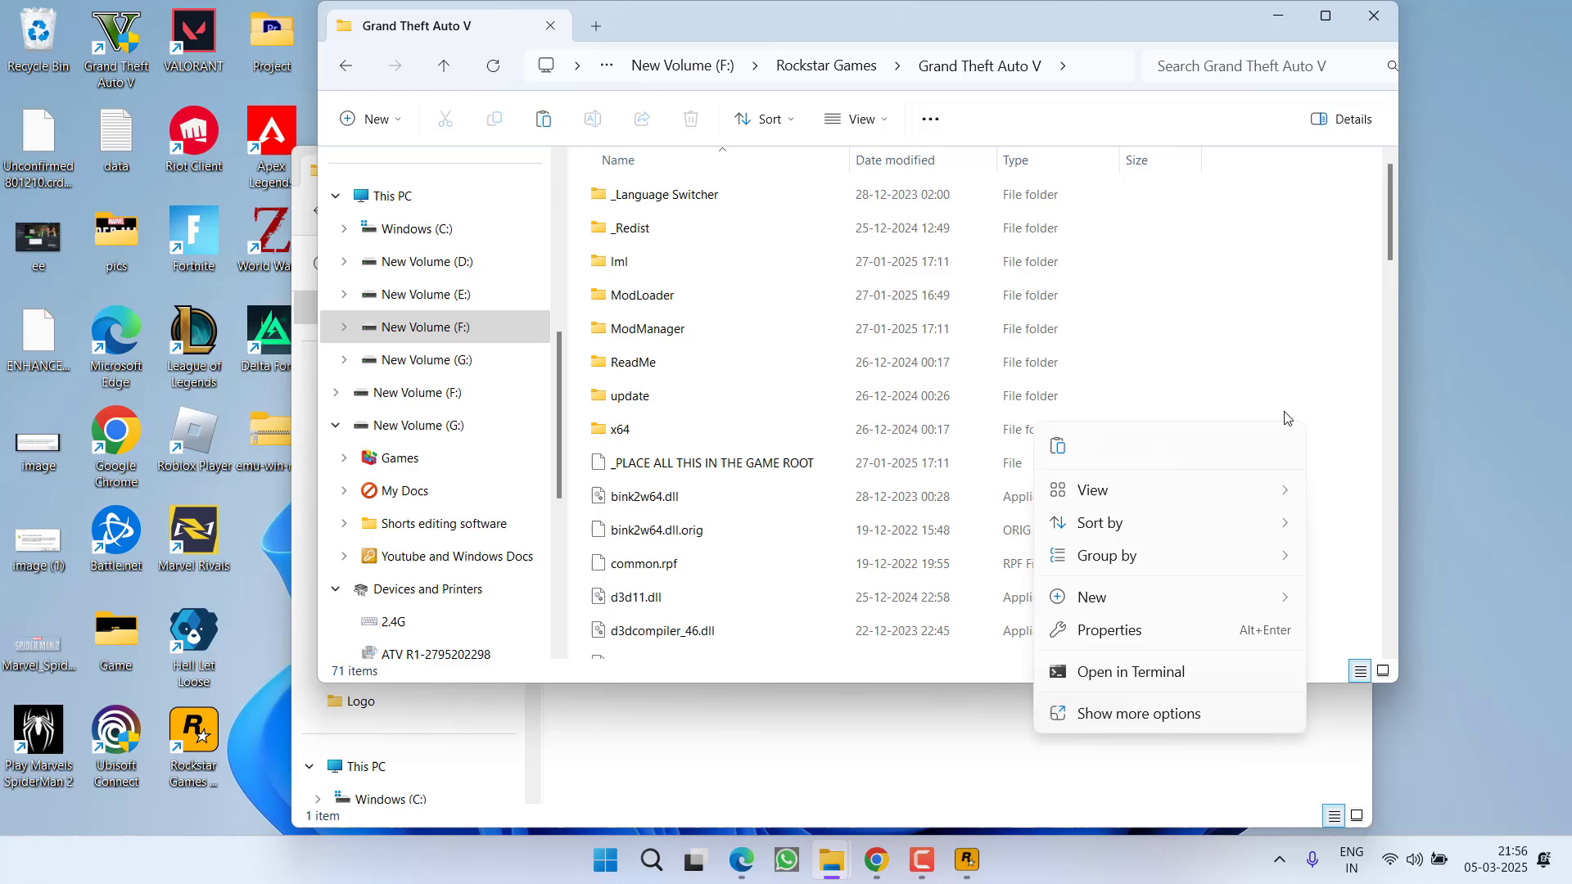
{"action": "left_click", "coordinate": [1064, 448]}
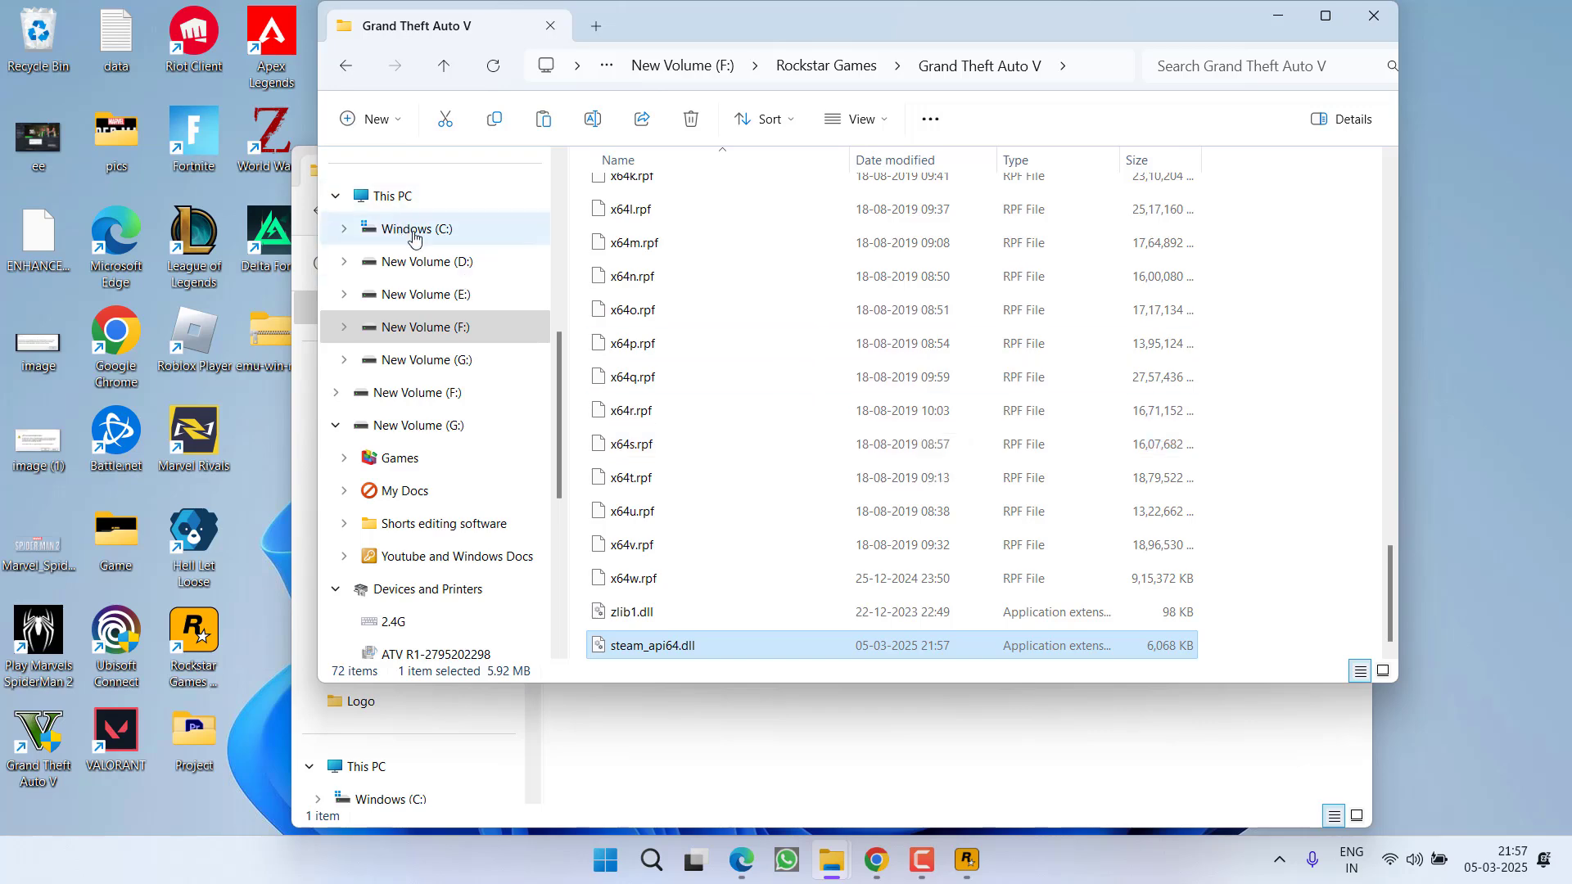
Step: Go back to the F: drive and open the SteamLibrary\steamapps\common folder
{"action": "key", "text": "alt+Left"}
{"action": "left_click", "coordinate": [382, 197]}
{"action": "double_click", "coordinate": [979, 274]}
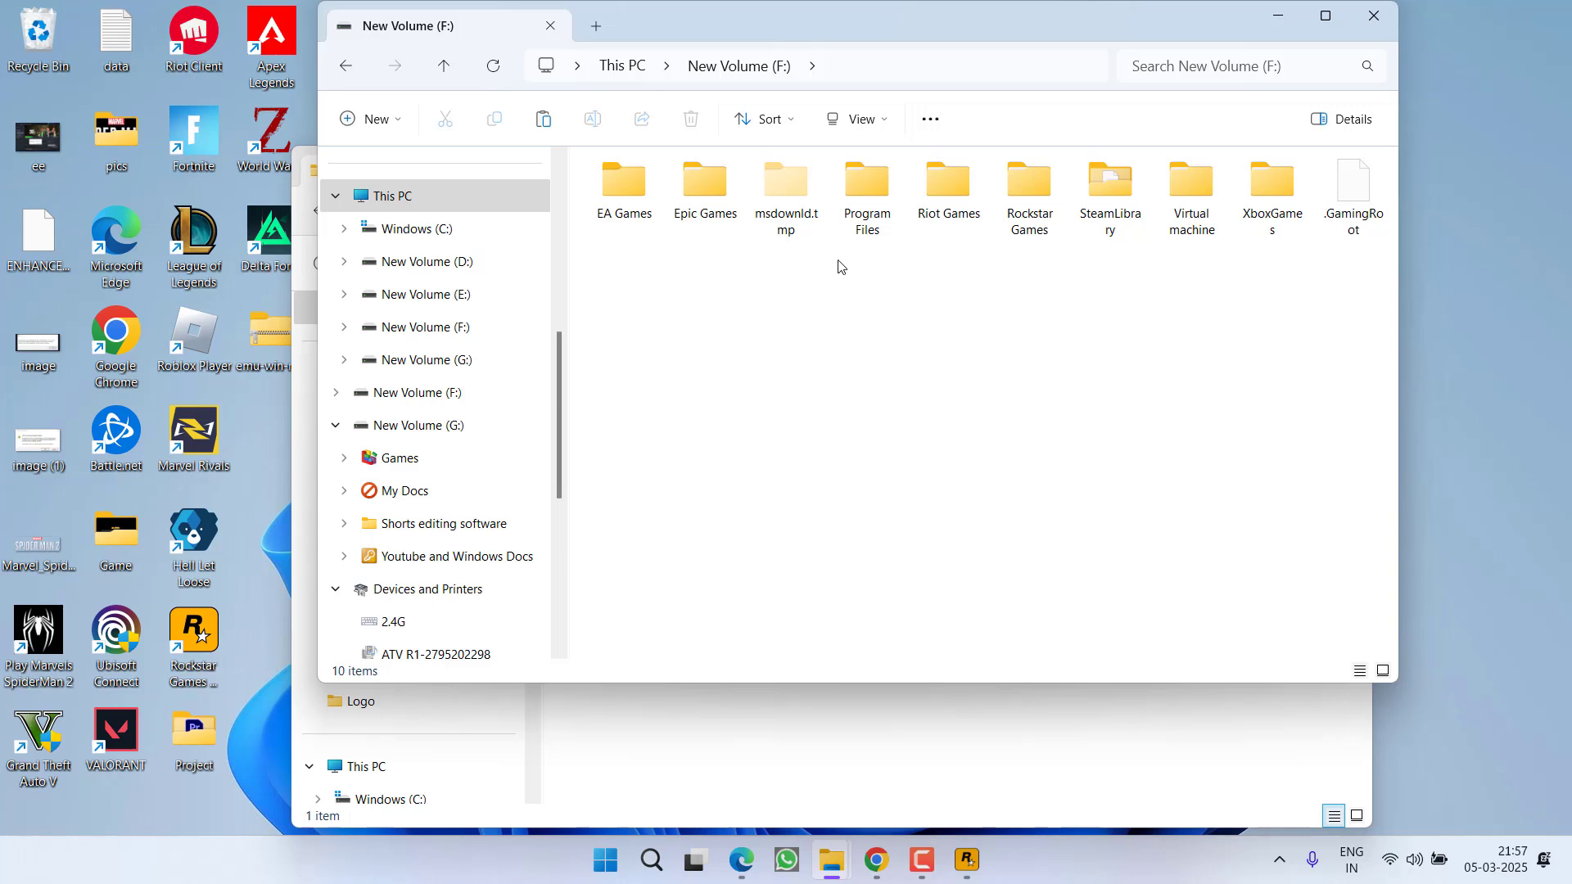
{"action": "double_click", "coordinate": [1111, 193]}
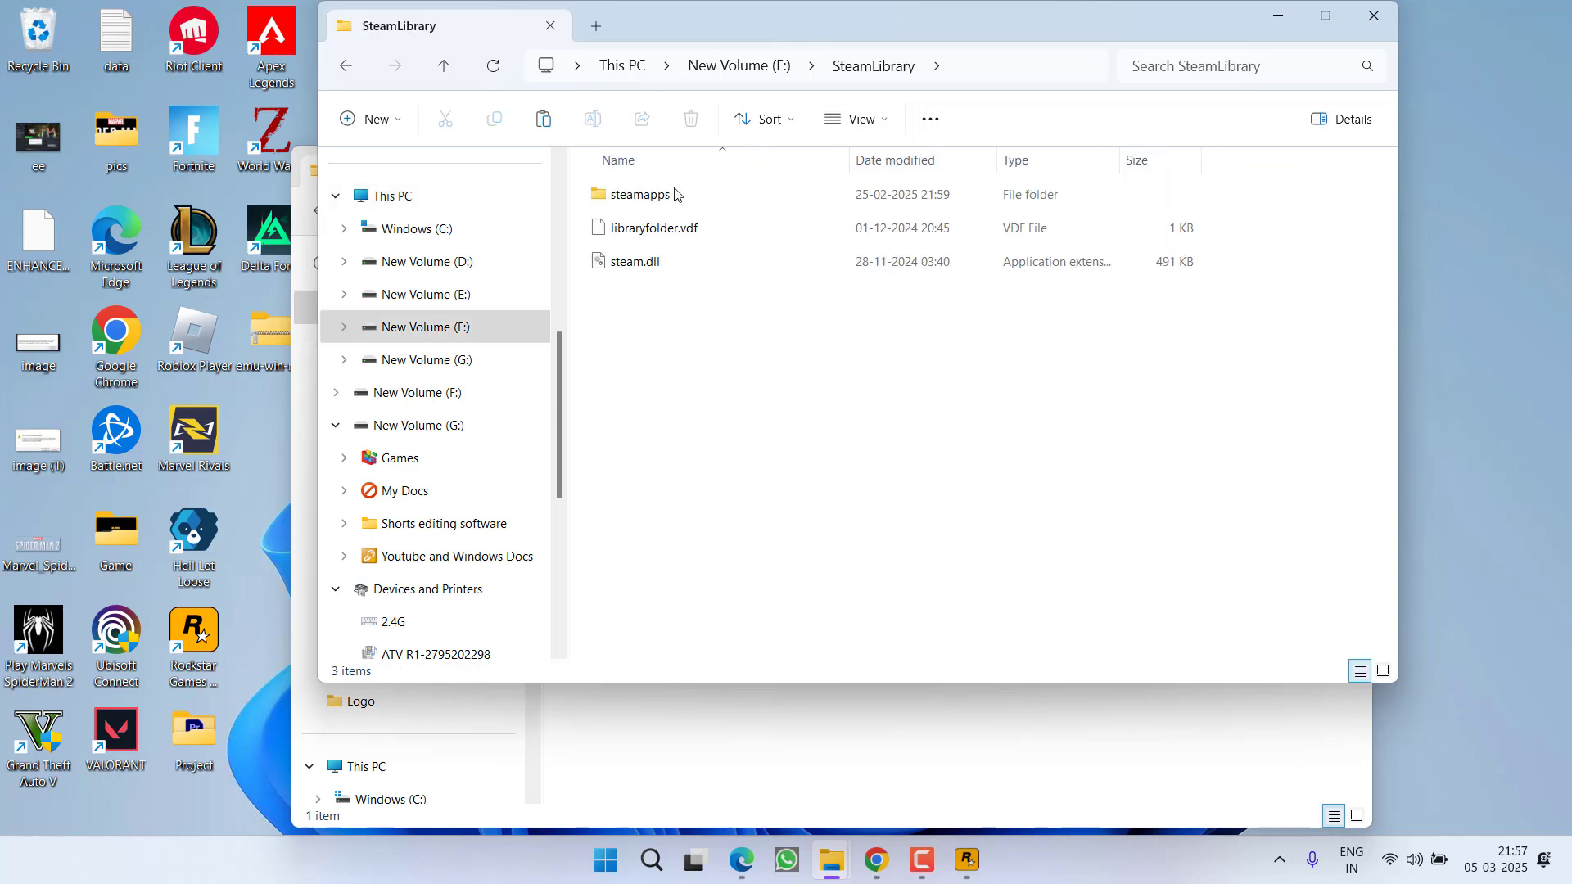
{"action": "double_click", "coordinate": [642, 197]}
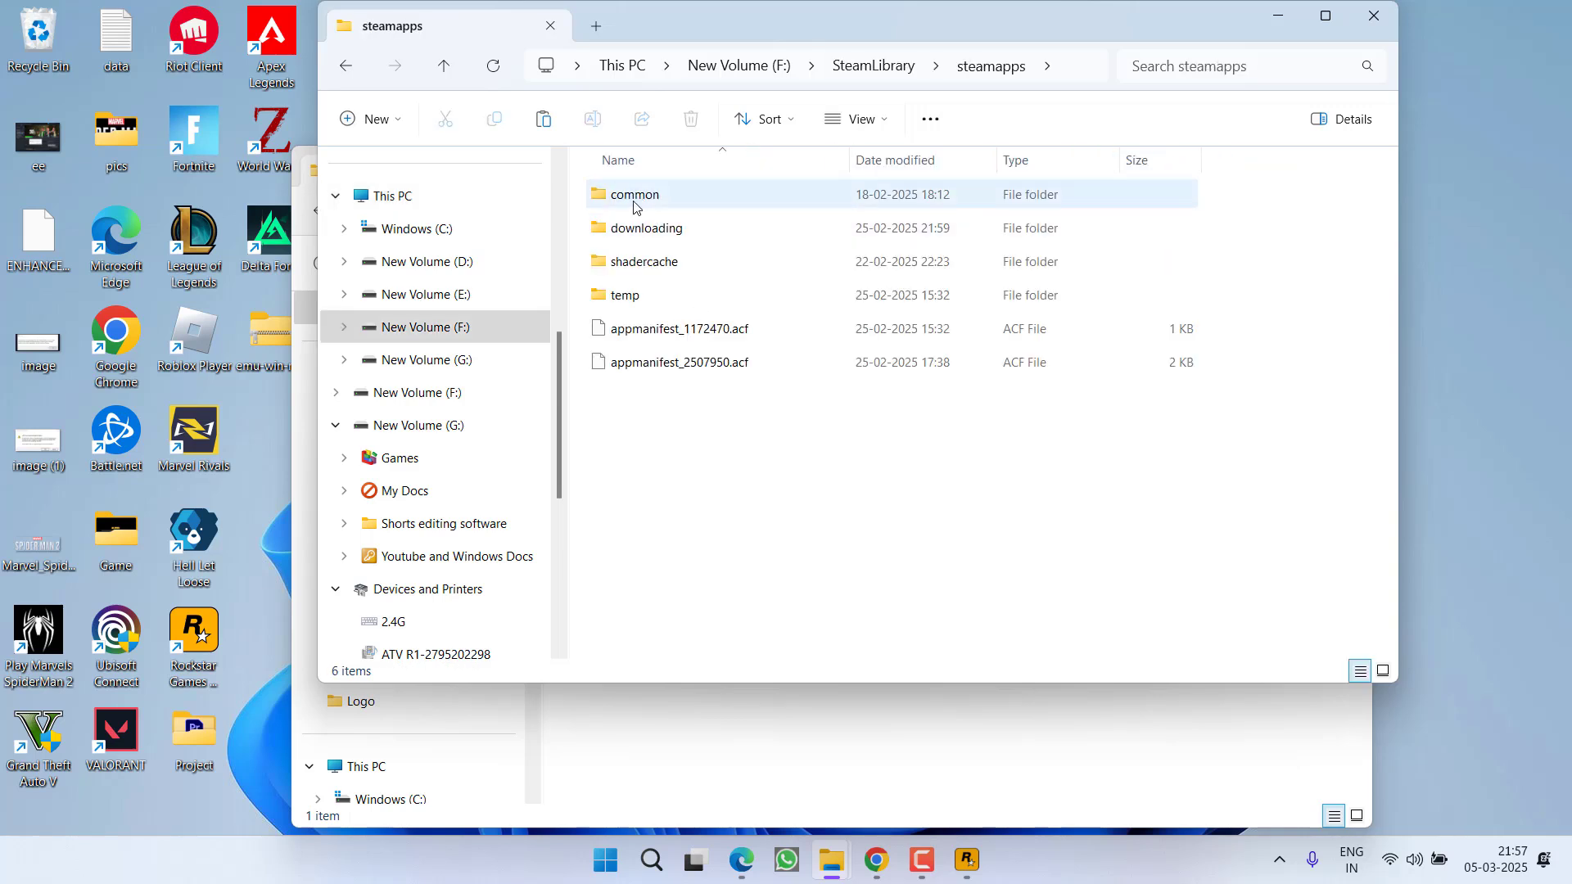
{"action": "double_click", "coordinate": [631, 199]}
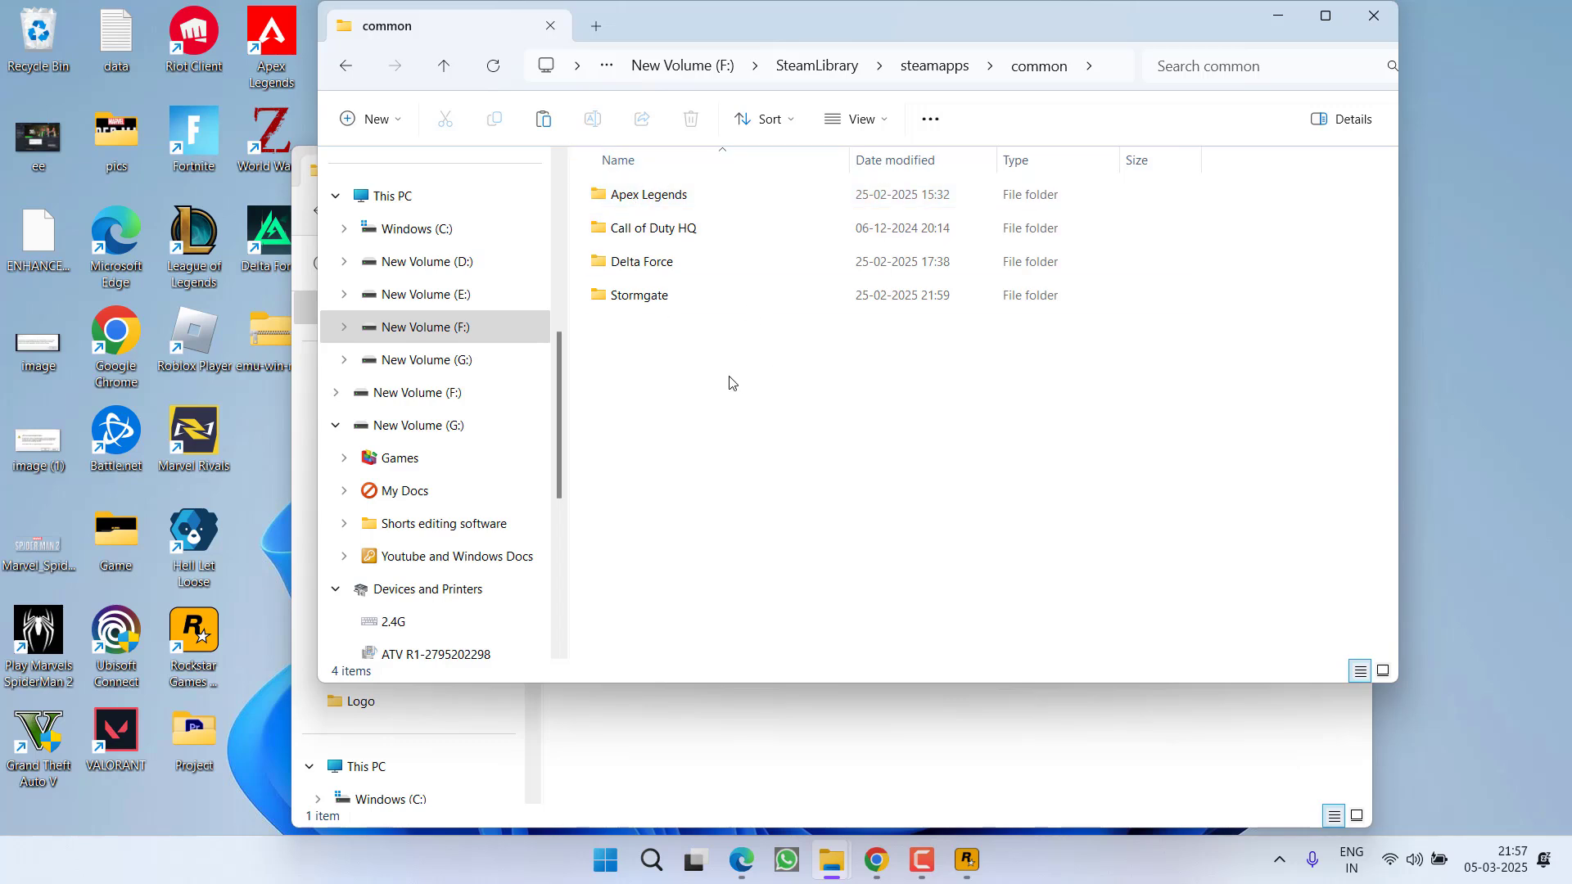
Step: Look inside Stormgate's Binaries\Win64 folder at steamclient64.dll, and close both File Explorer windows
{"action": "double_click", "coordinate": [641, 299]}
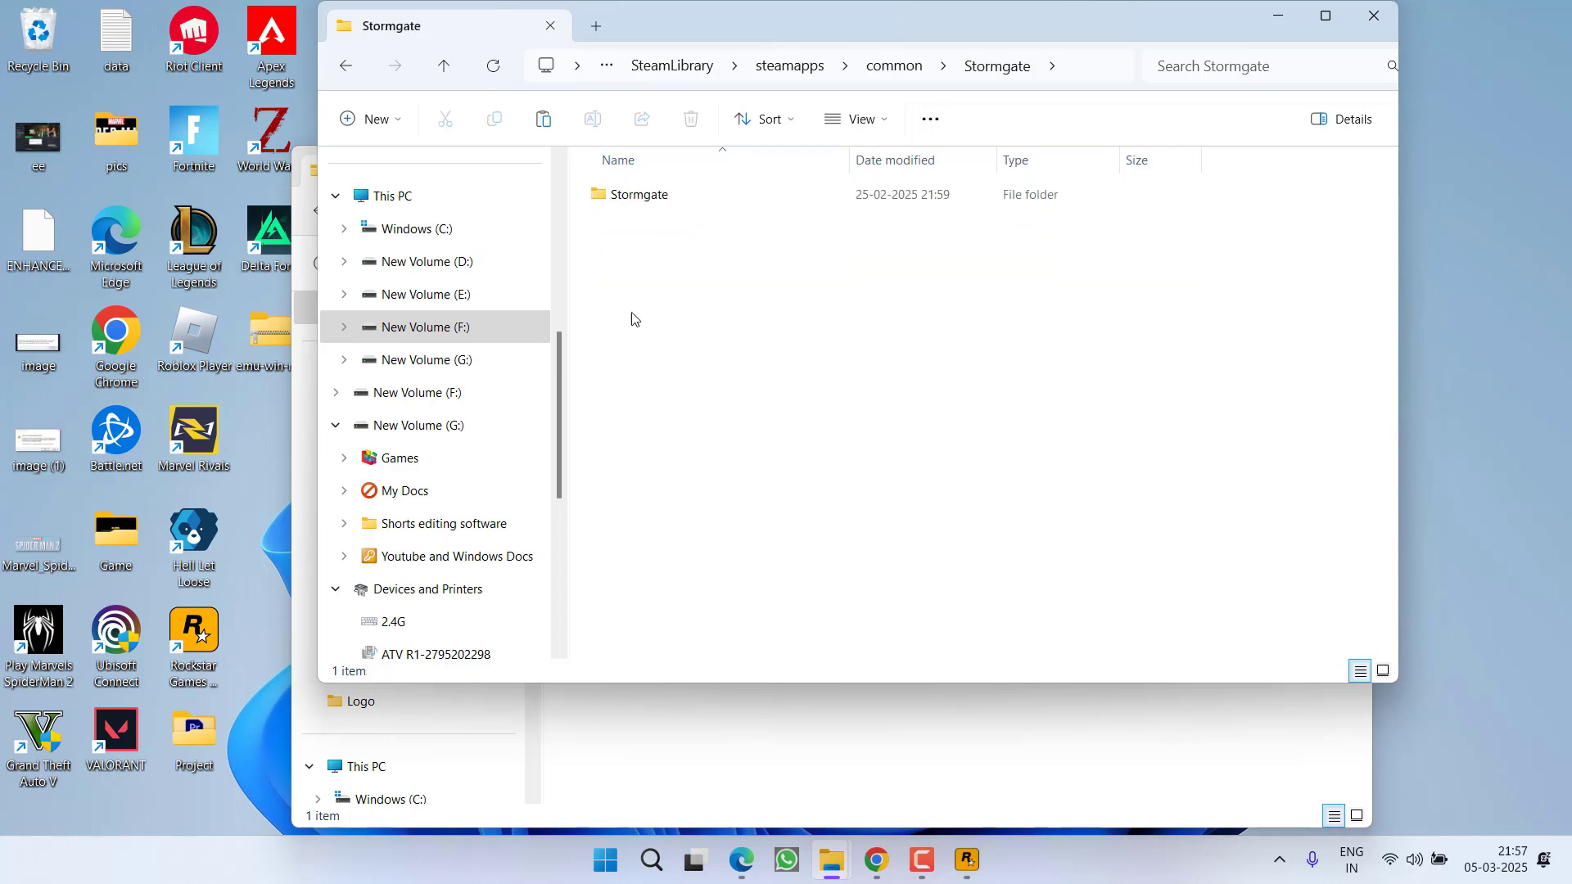
{"action": "double_click", "coordinate": [648, 197]}
{"action": "double_click", "coordinate": [632, 199]}
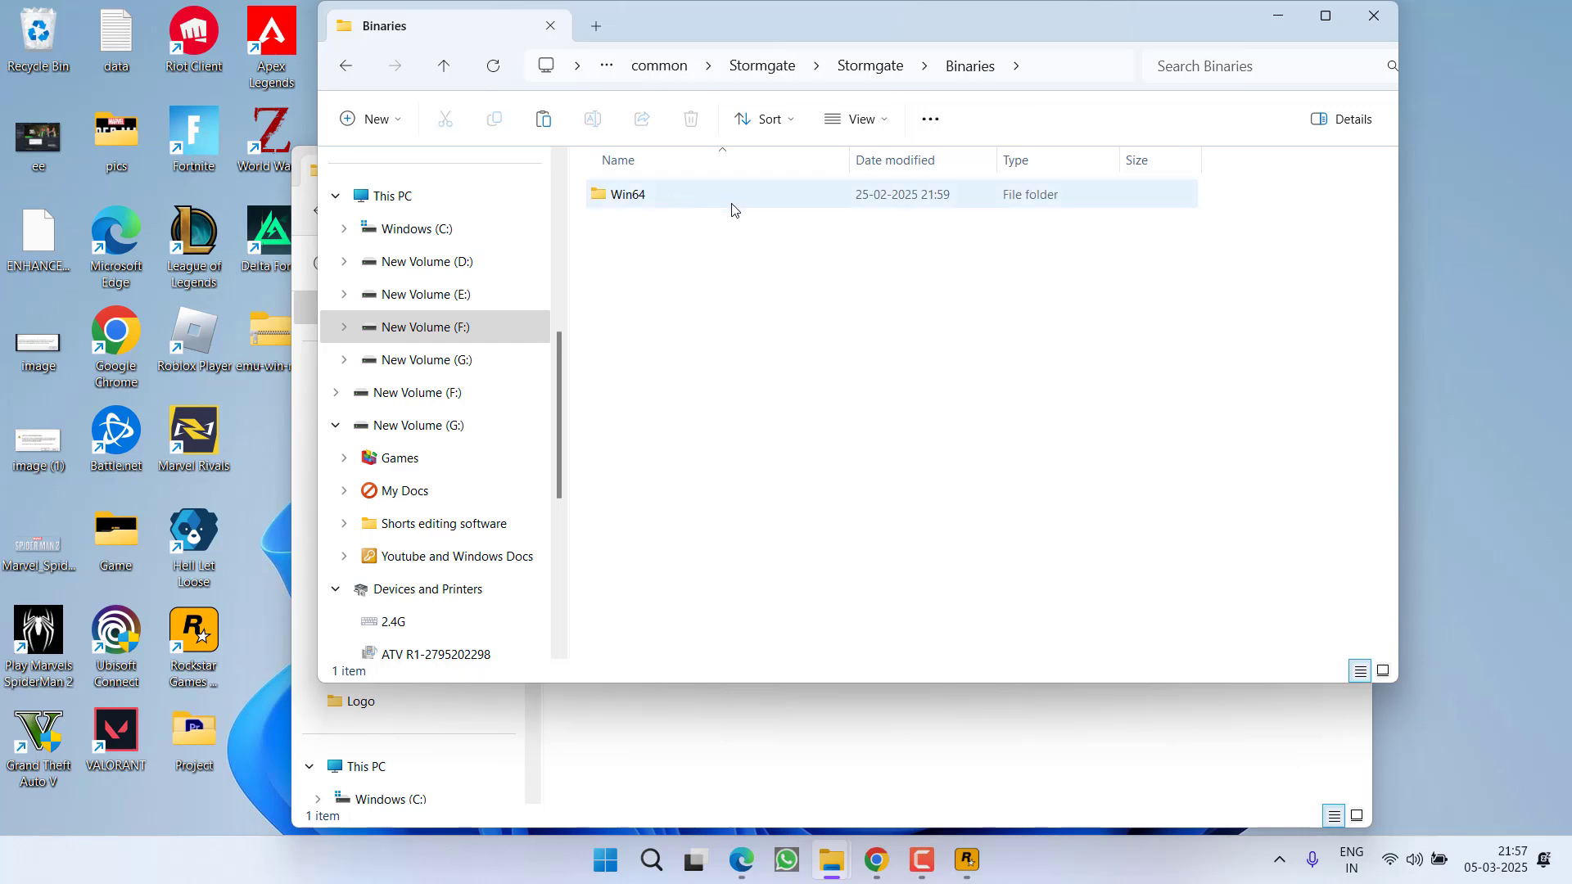
{"action": "double_click", "coordinate": [638, 199]}
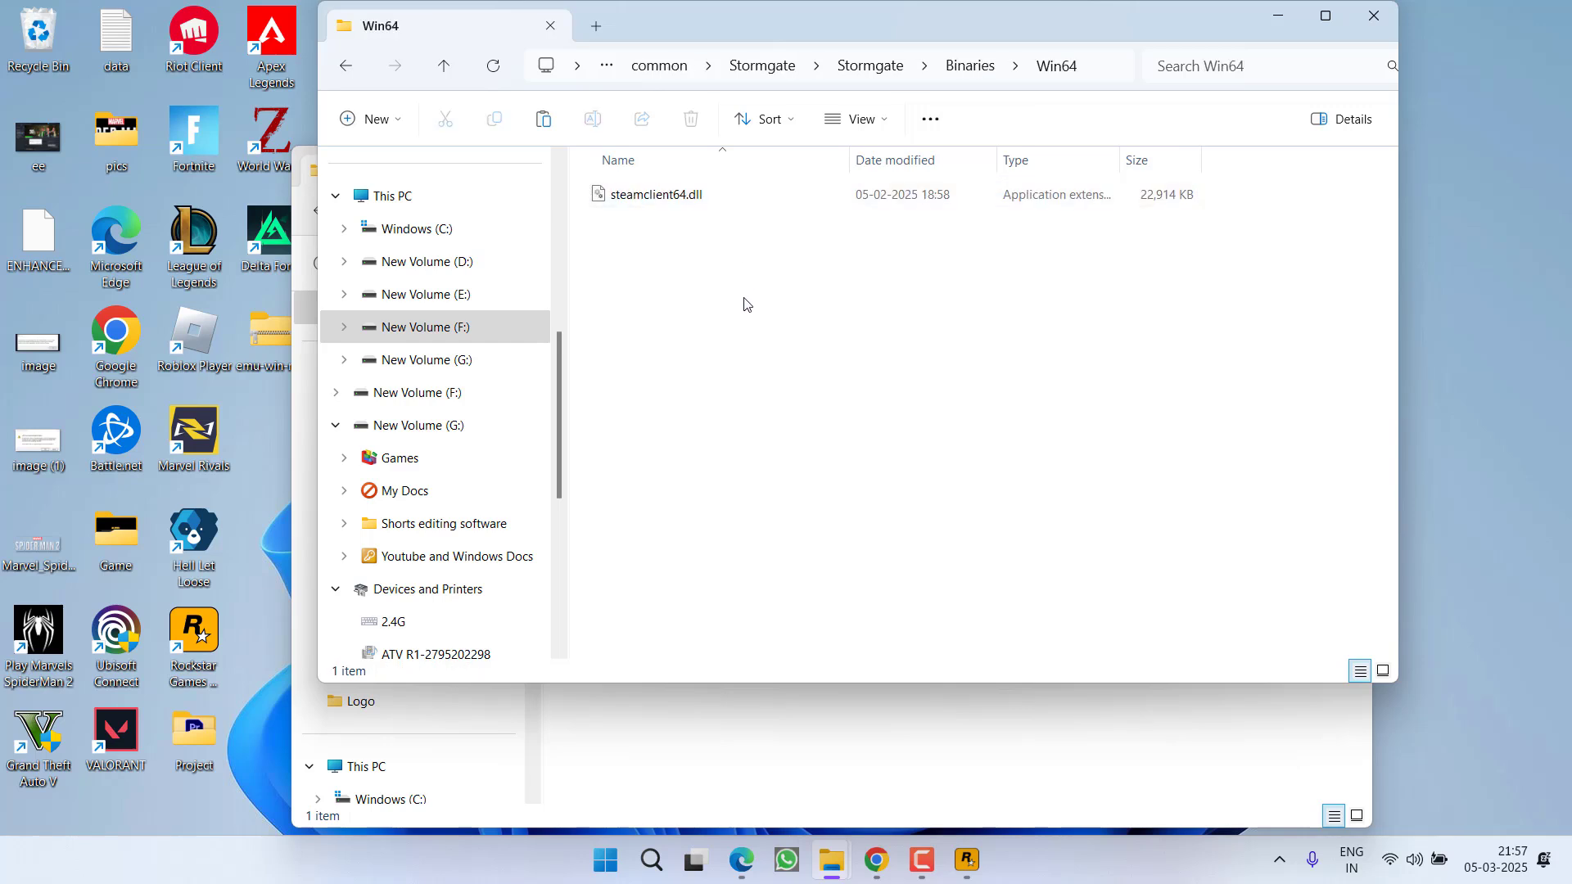
{"action": "left_click", "coordinate": [626, 203]}
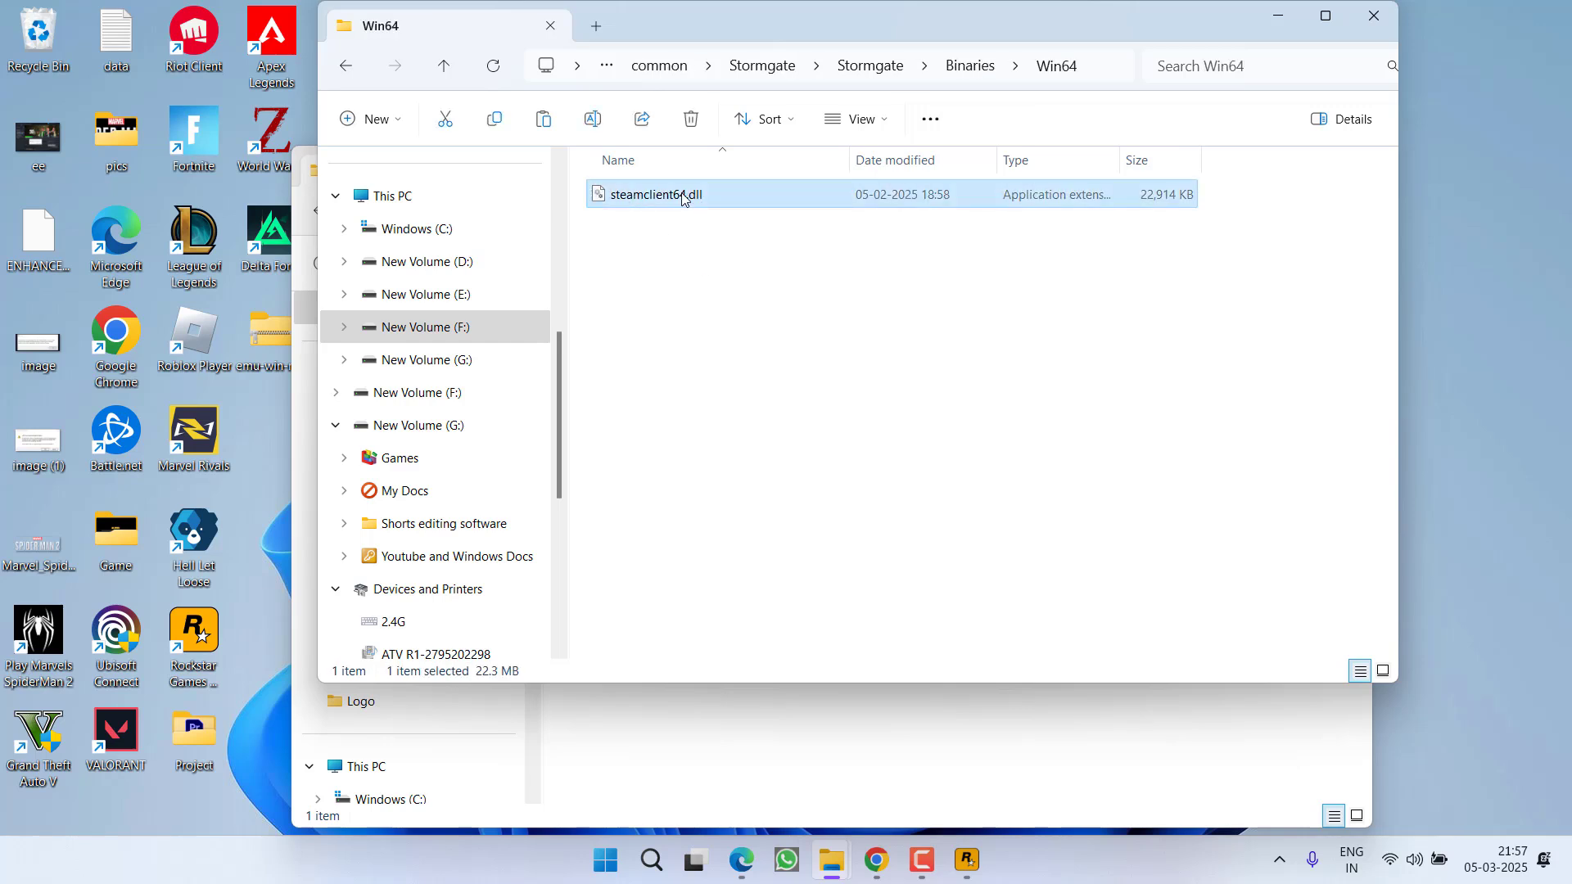
{"action": "left_click", "coordinate": [774, 408]}
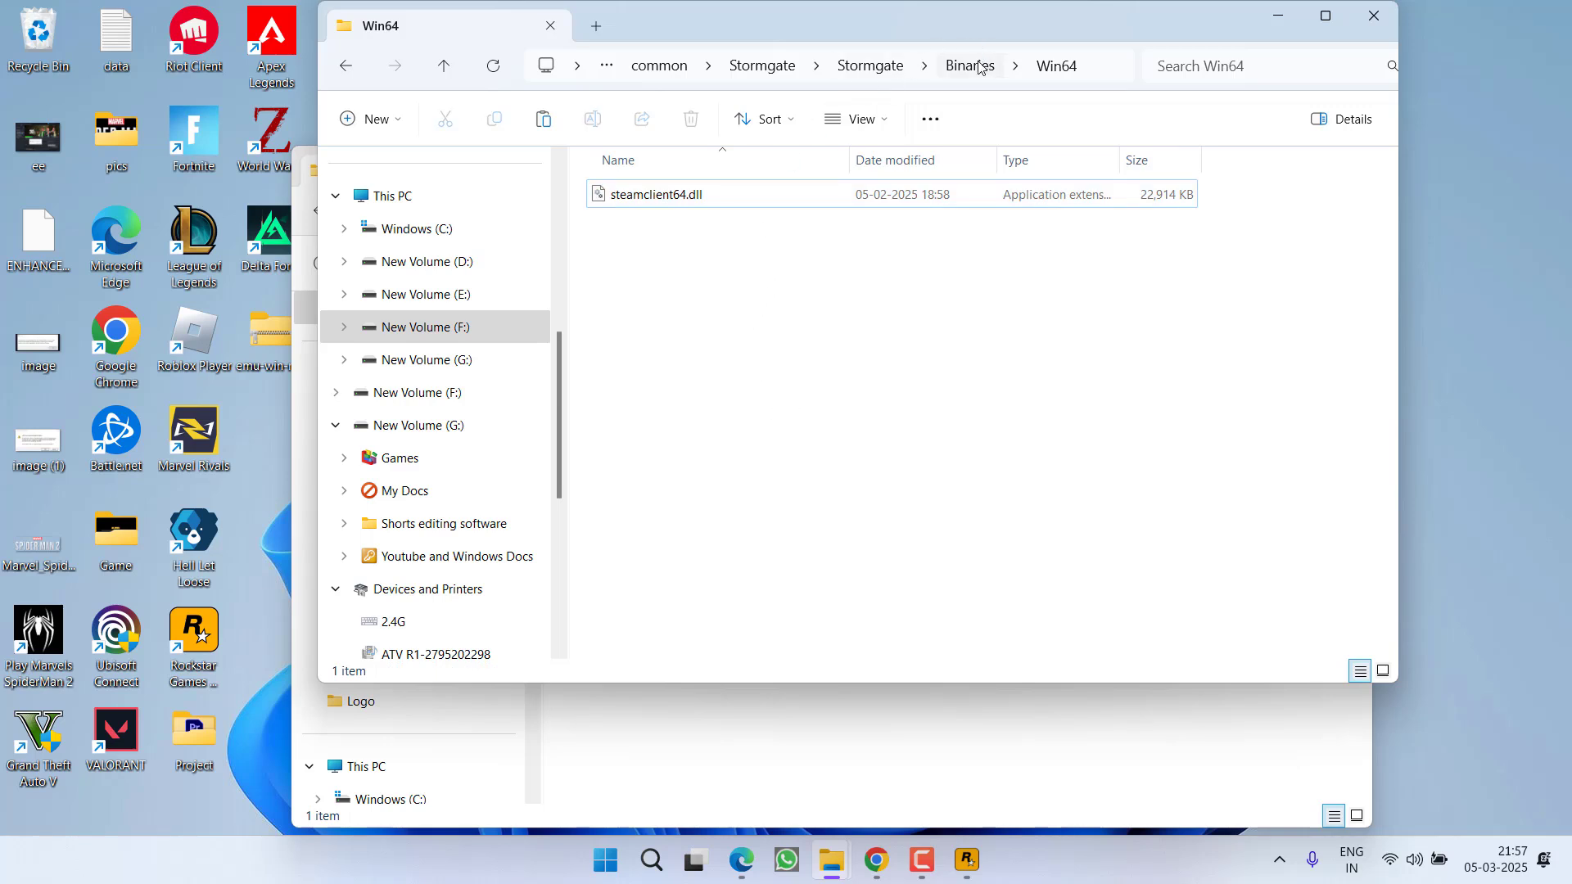
{"action": "left_click", "coordinate": [1374, 15]}
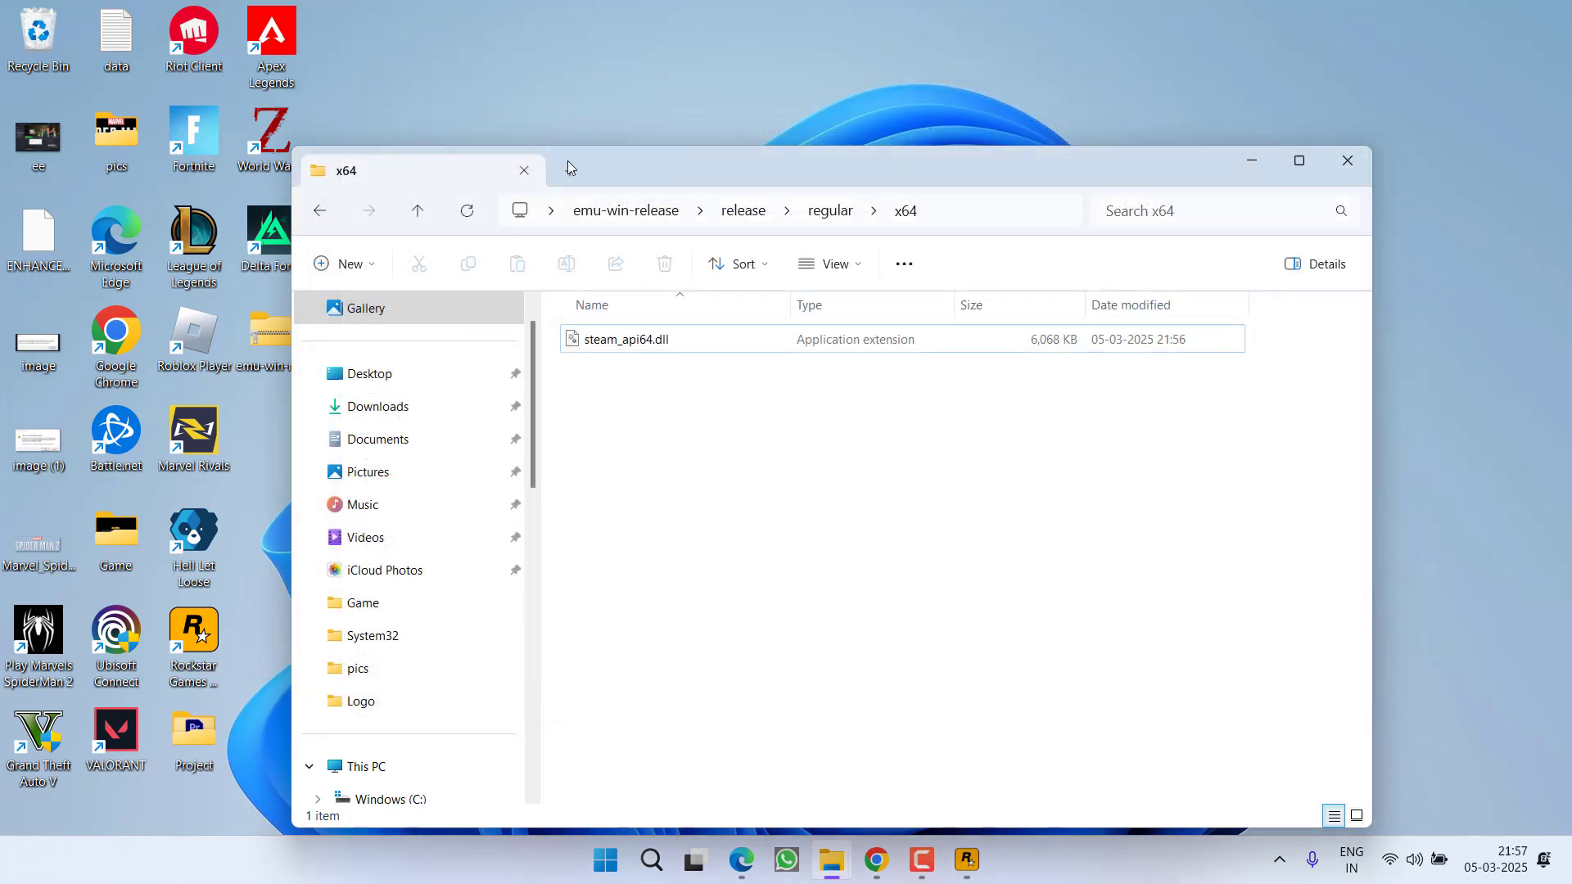
{"action": "left_click", "coordinate": [1348, 160]}
Step: Switch to Chrome, open the latest Steamless release on GitHub, and download the Steamless v3.1.0.5 zip to the Desktop
{"action": "left_click", "coordinate": [876, 860]}
{"action": "left_click", "coordinate": [605, 7]}
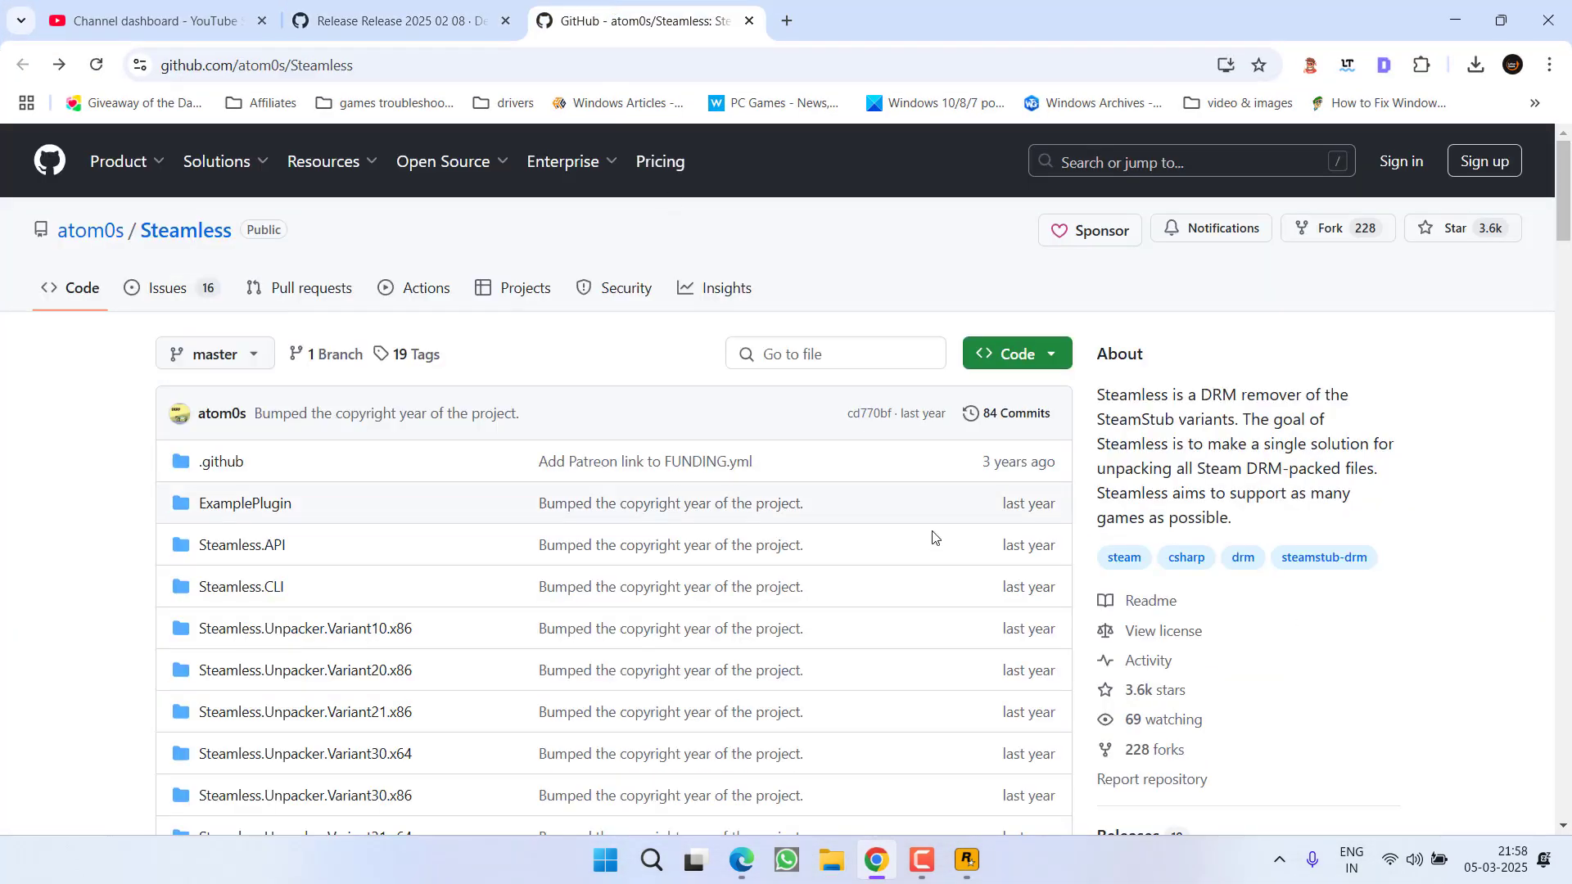
{"action": "scroll", "coordinate": [903, 481], "scroll_direction": "down", "scroll_amount": 5}
{"action": "scroll", "coordinate": [903, 481], "scroll_direction": "down", "scroll_amount": 3}
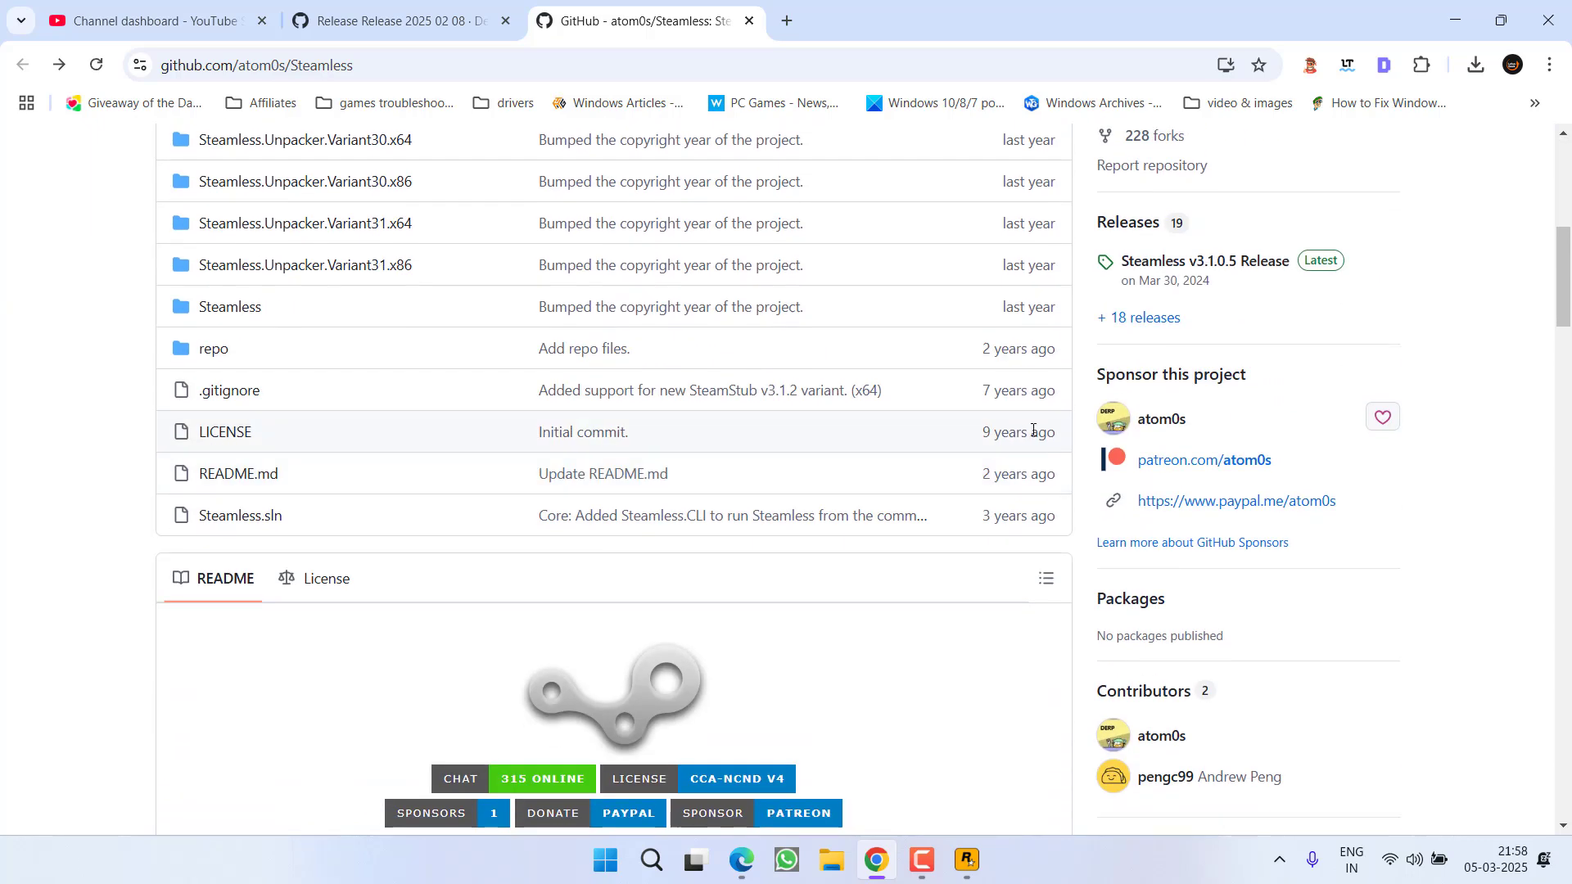
{"action": "left_click", "coordinate": [1319, 270]}
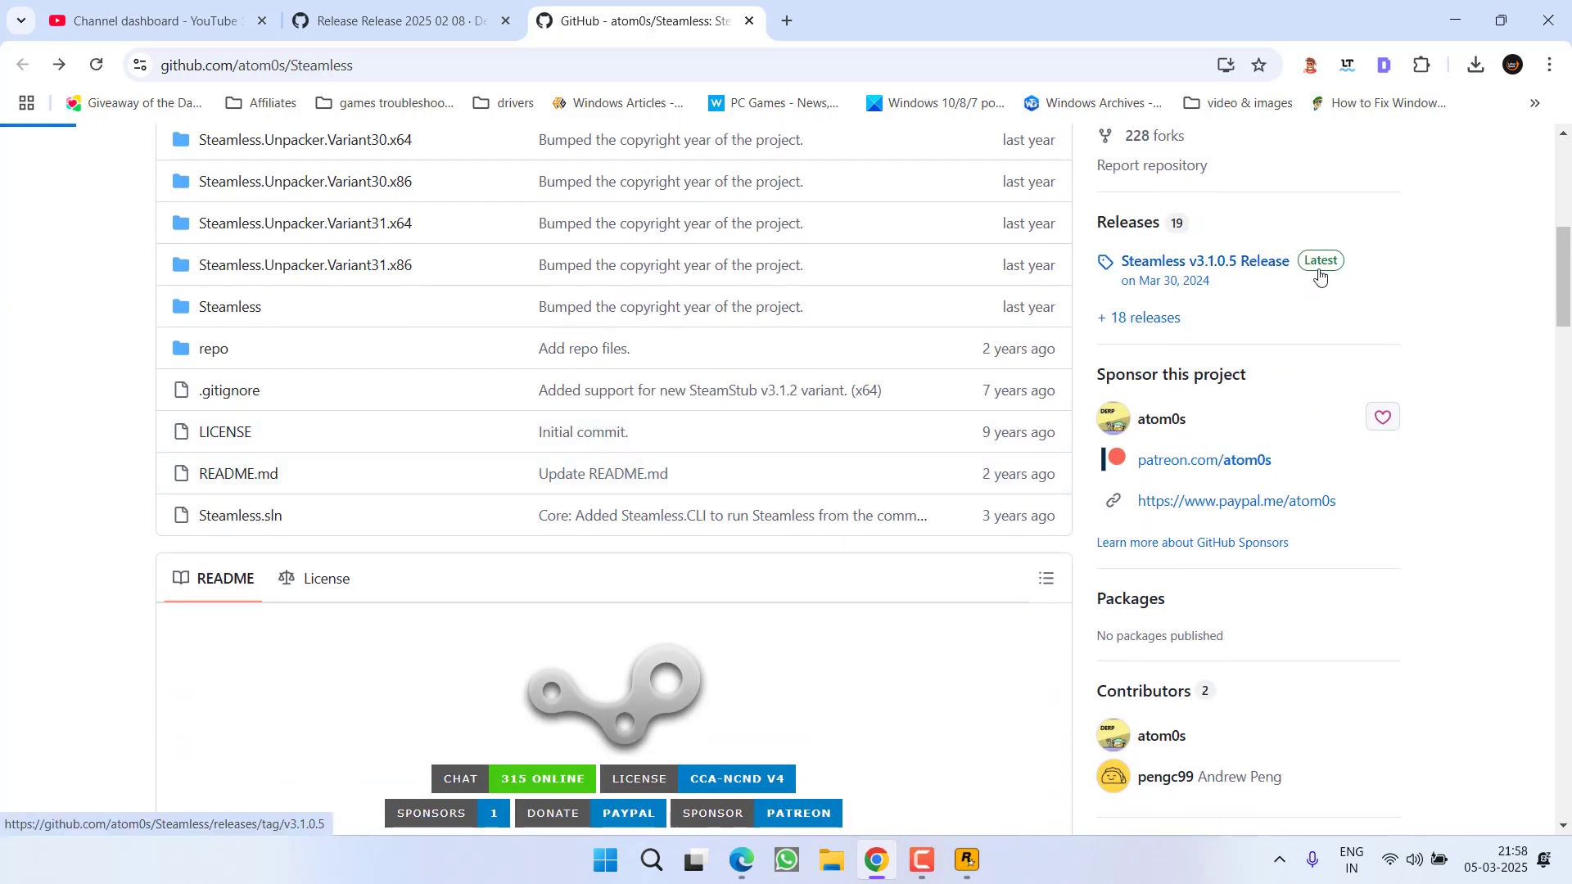
{"action": "scroll", "coordinate": [576, 567], "scroll_direction": "down", "scroll_amount": 6}
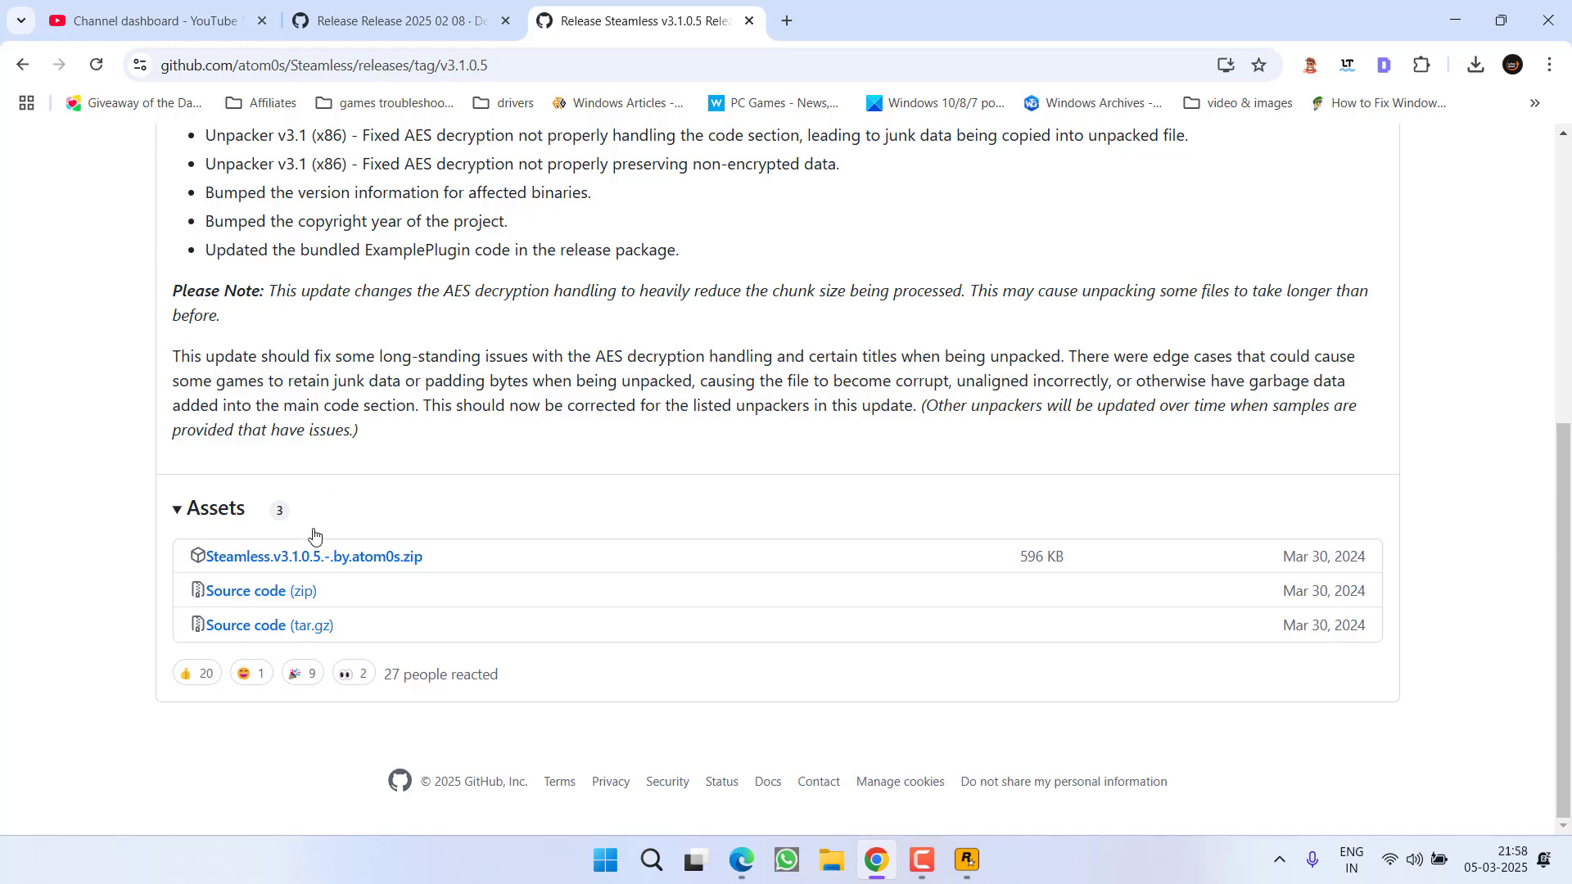
{"action": "left_click", "coordinate": [354, 562]}
{"action": "left_click", "coordinate": [615, 707]}
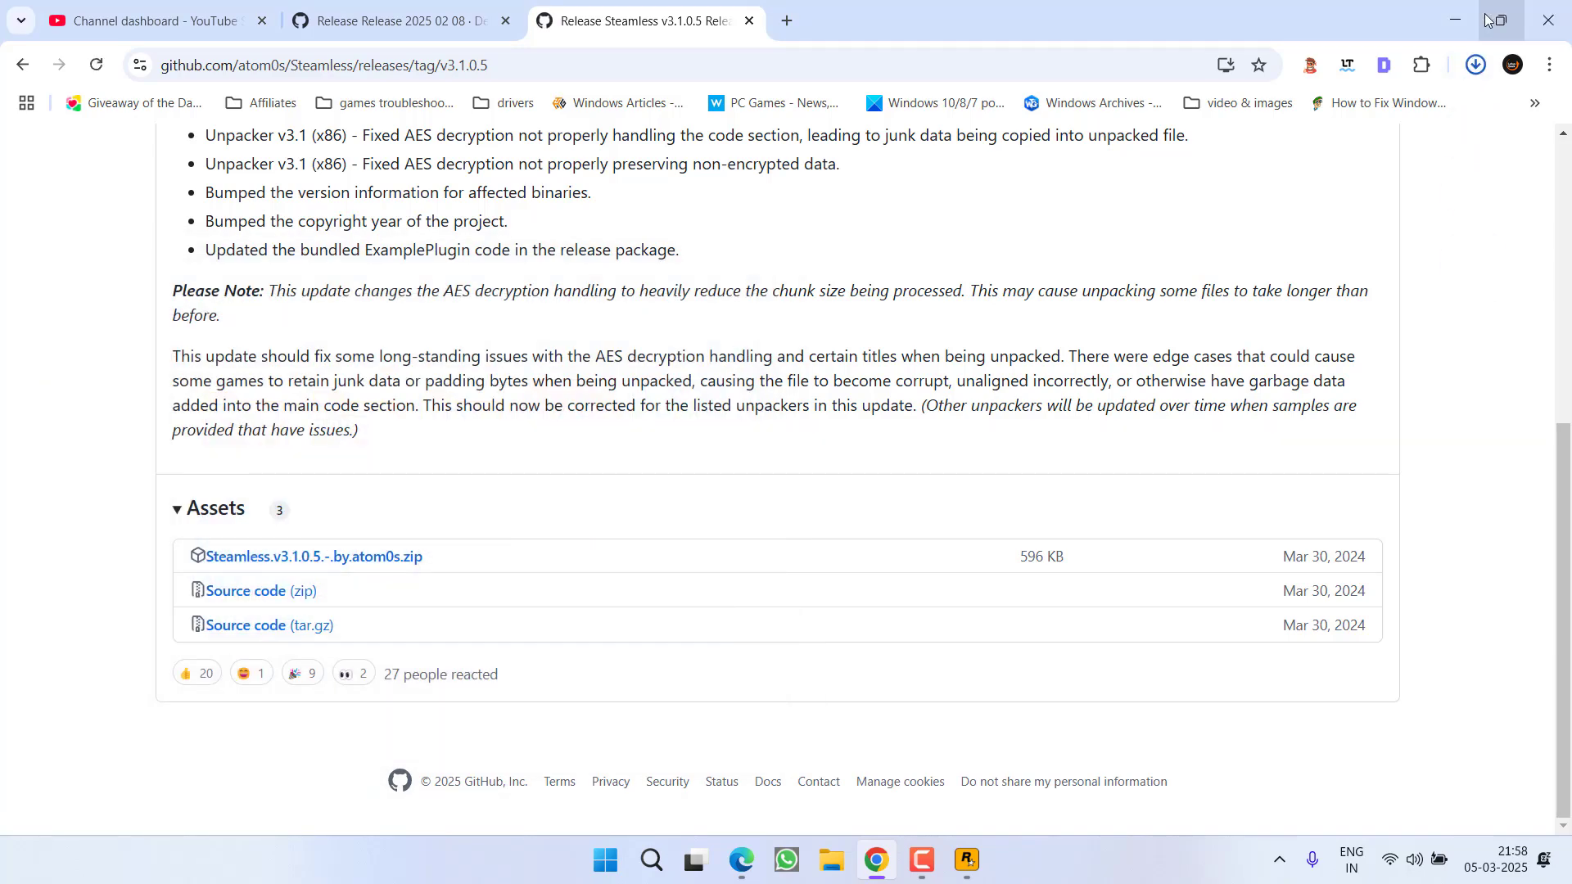
Step: Go to the desktop and extract the Steamless.v3.1.0.5.-.by.atom0s zip into its own folder there
{"action": "key", "text": "super+d"}
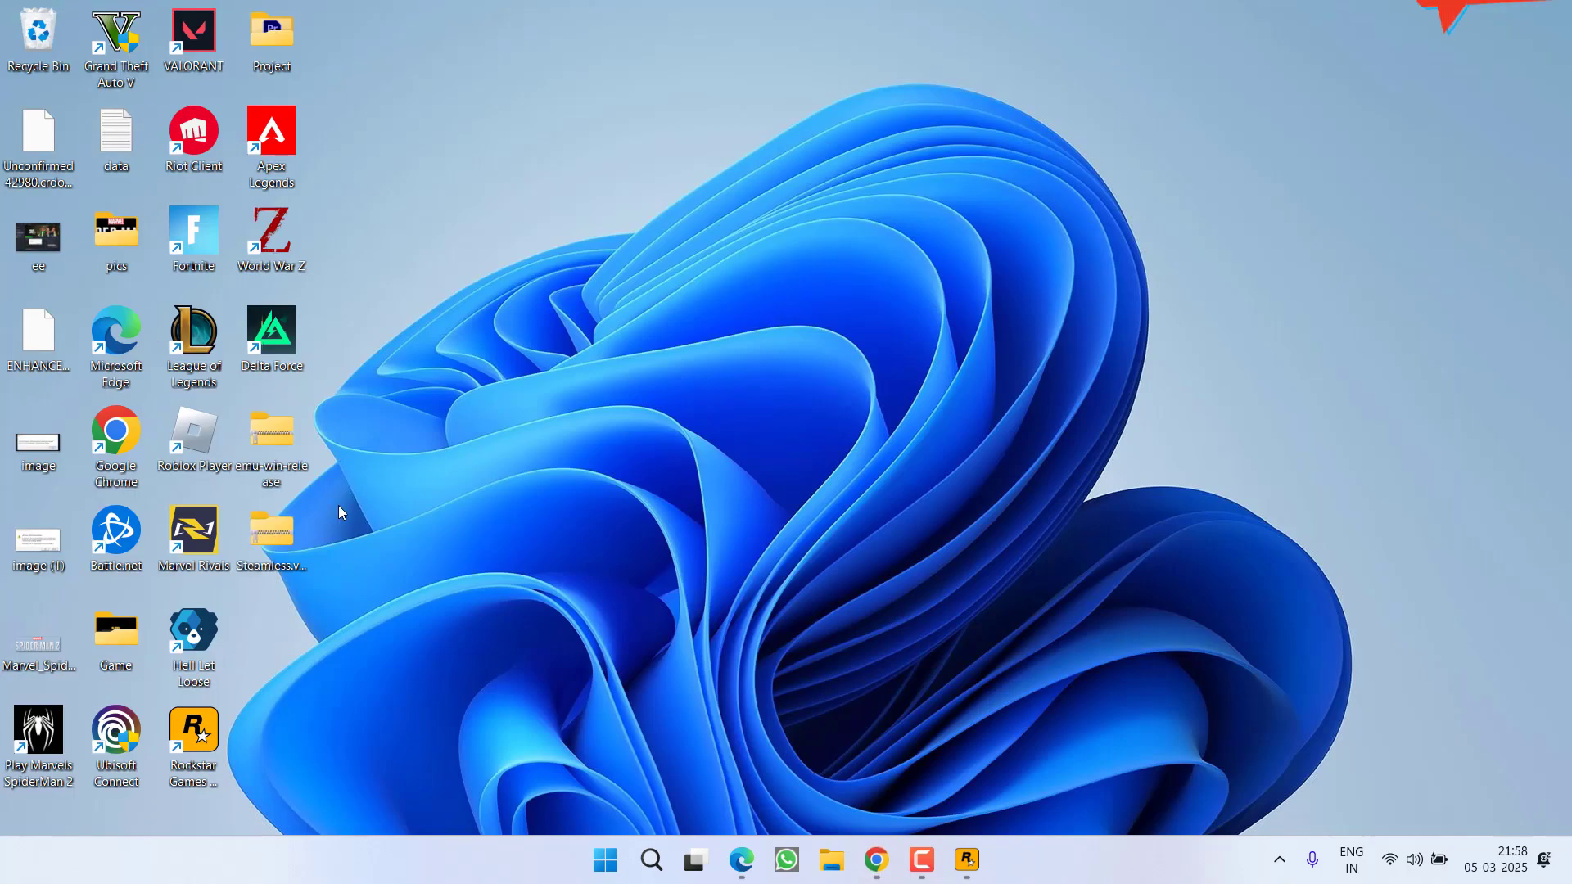
{"action": "left_click", "coordinate": [273, 526]}
{"action": "right_click", "coordinate": [287, 529]}
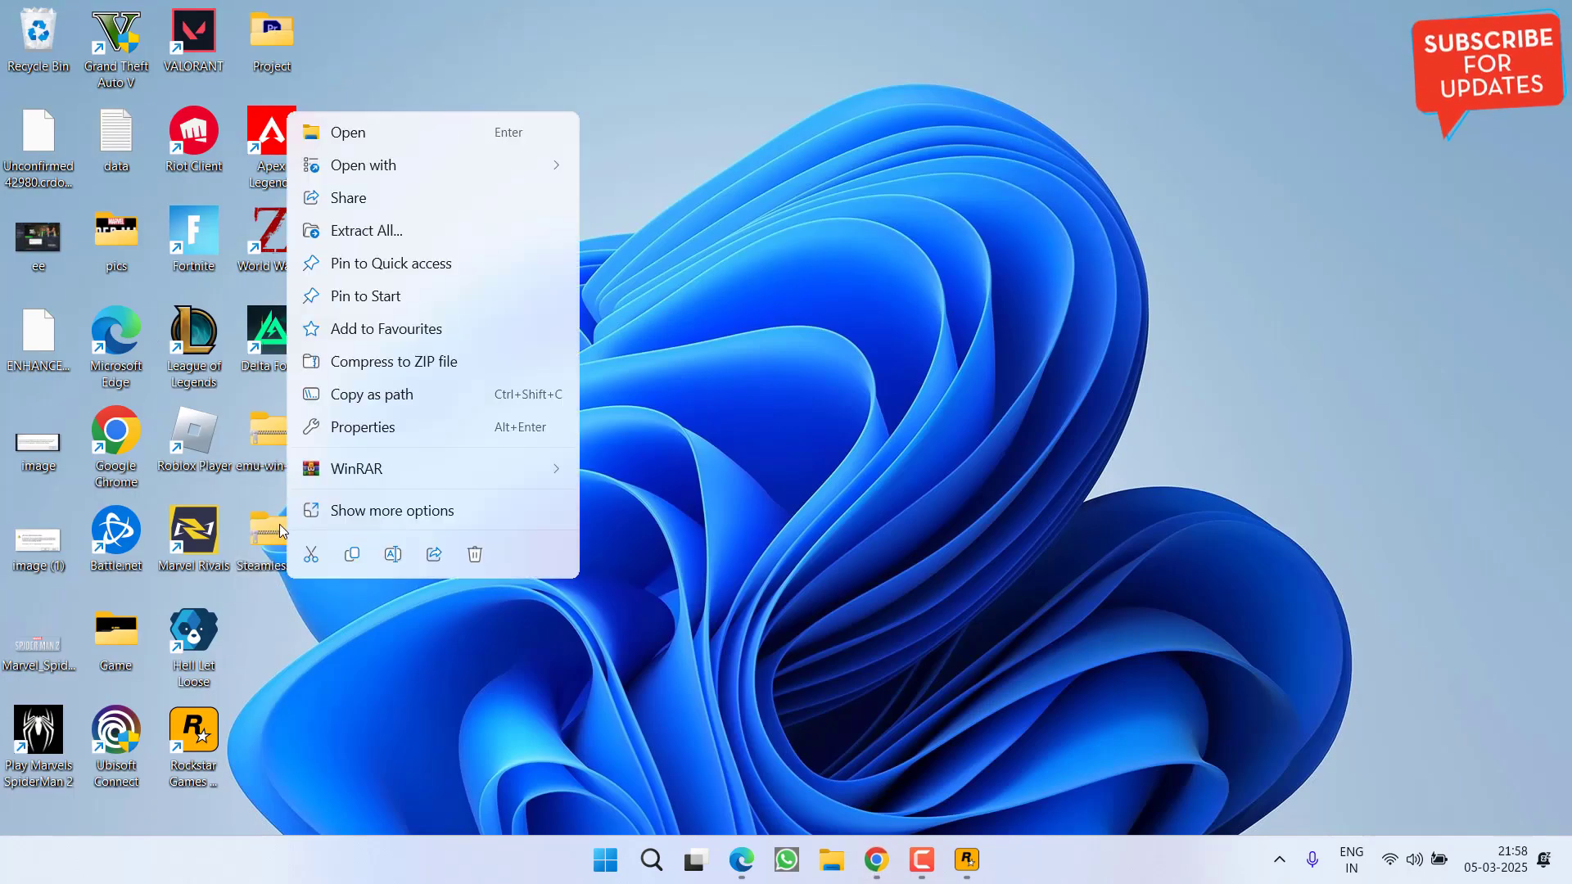
{"action": "left_click", "coordinate": [366, 231]}
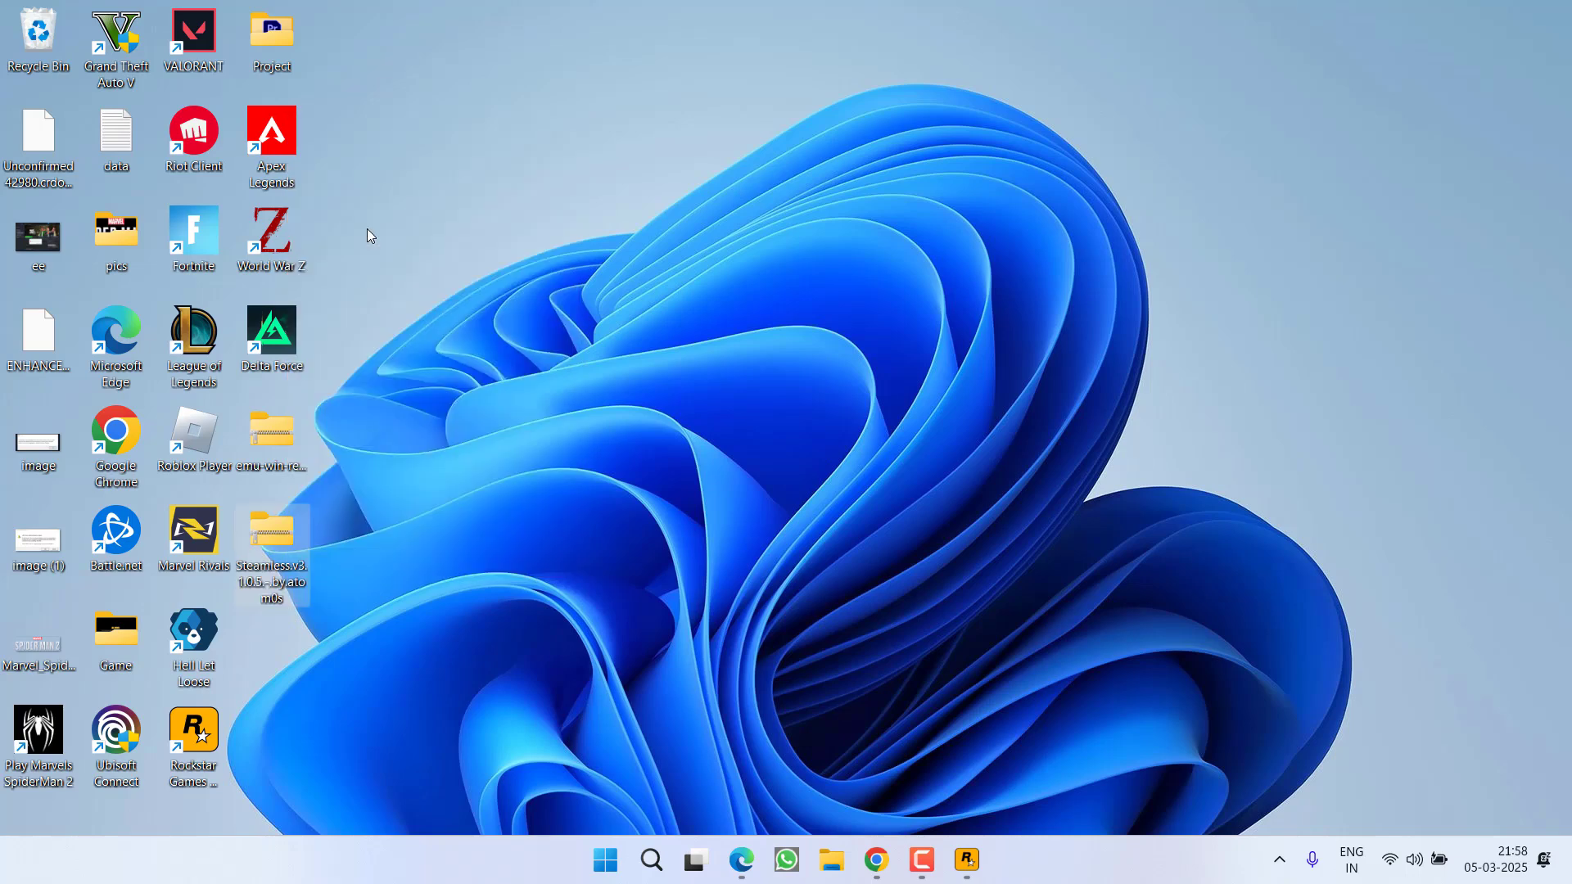
{"action": "left_click", "coordinate": [948, 637]}
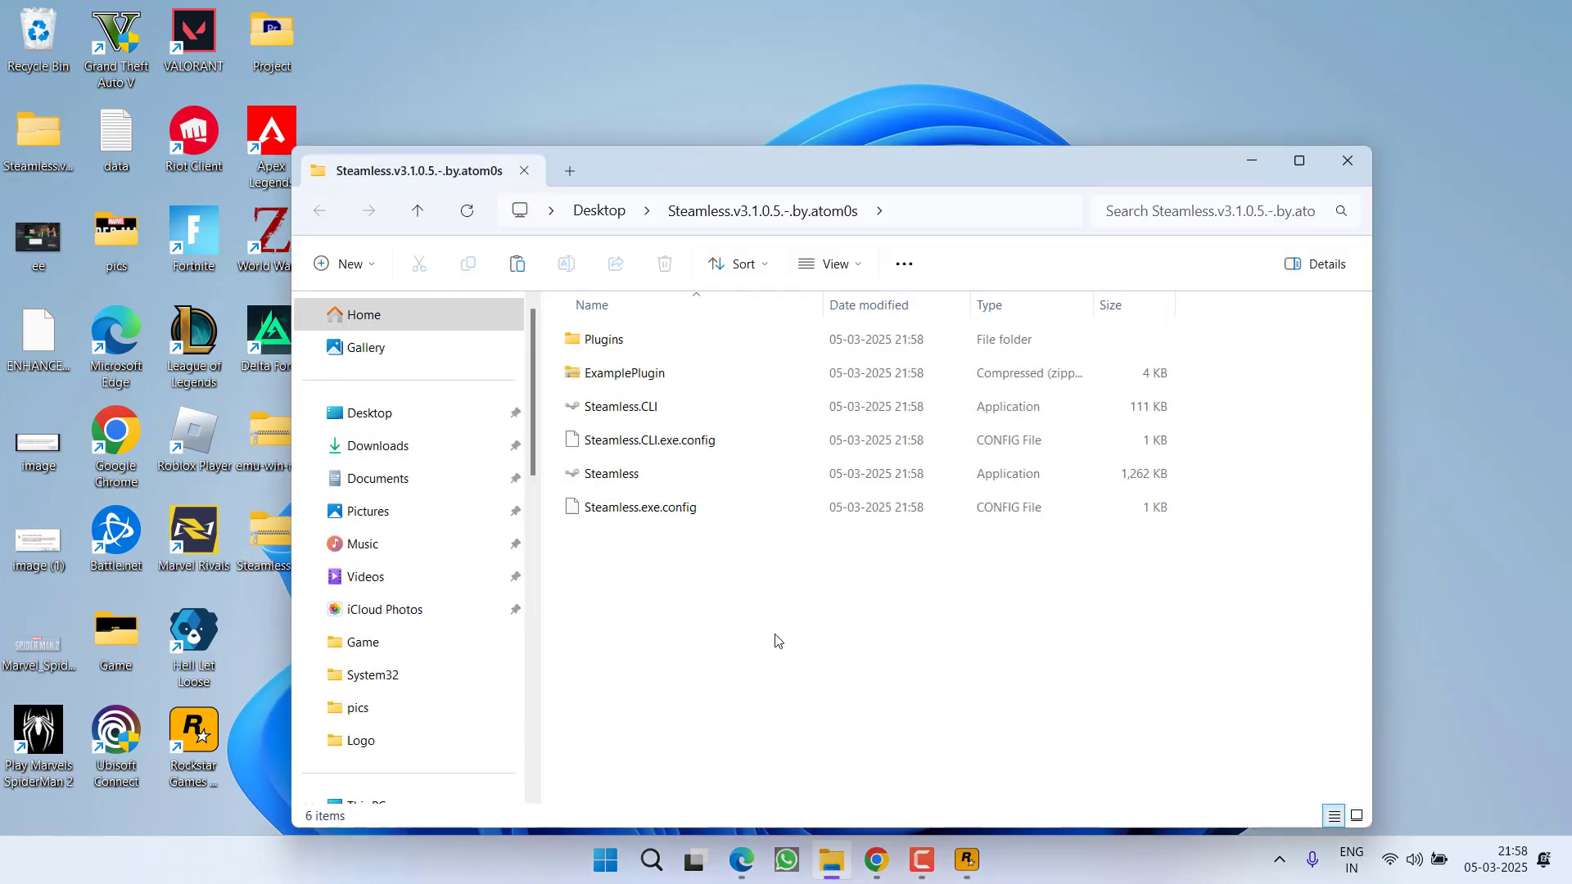
Step: Launch the Steamless application from the extracted Steamless.v3.1.0.5.-.by.atom0s folder
{"action": "left_click", "coordinate": [608, 481]}
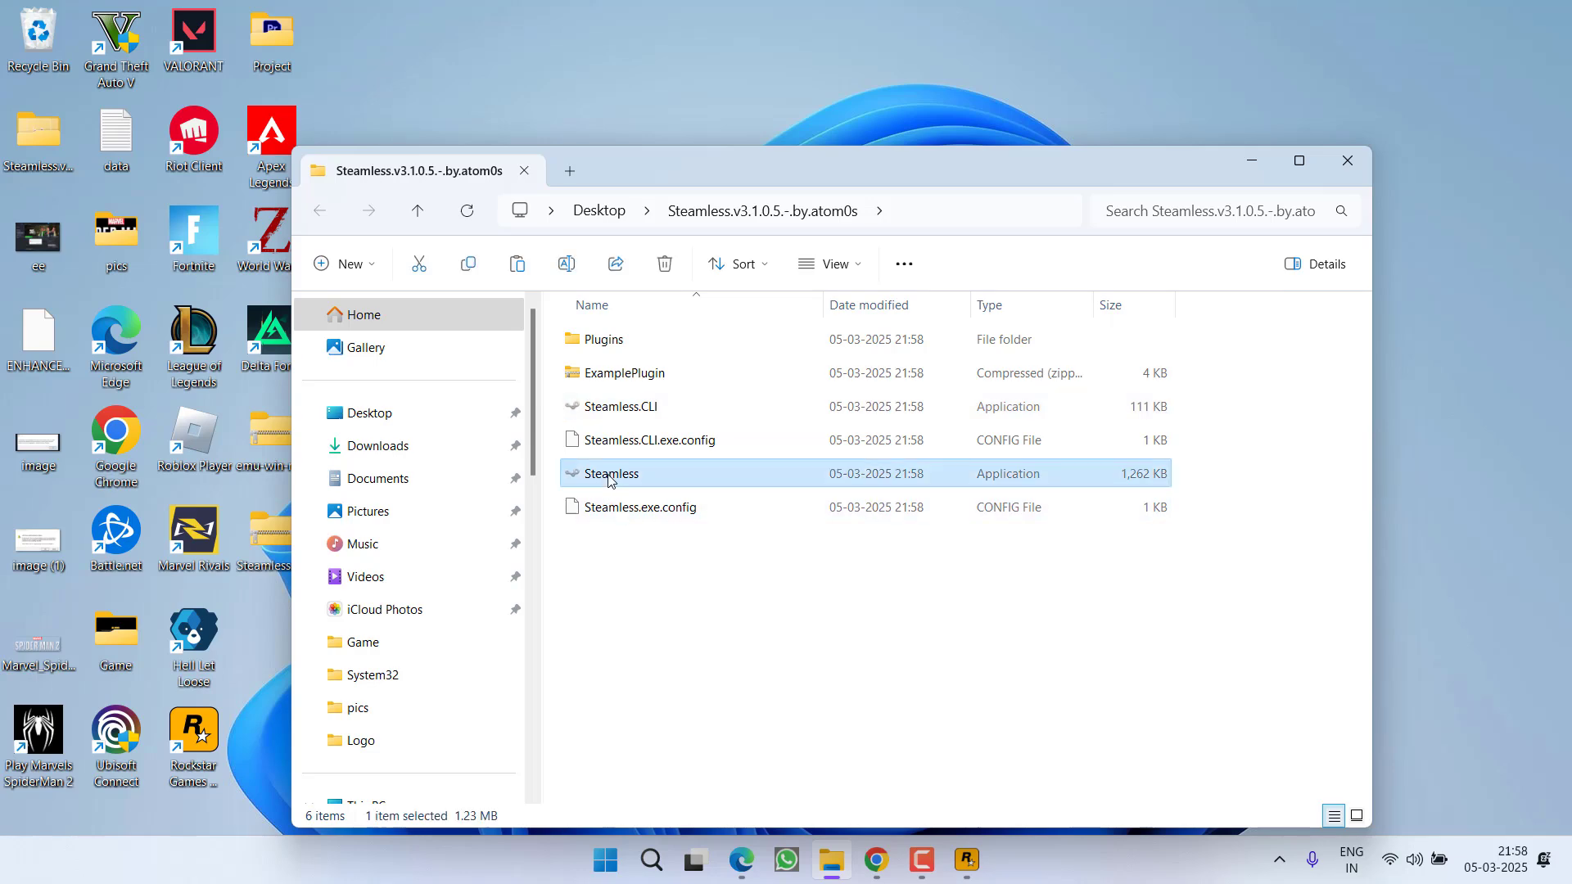
{"action": "right_click", "coordinate": [608, 480]}
{"action": "left_click", "coordinate": [741, 210]}
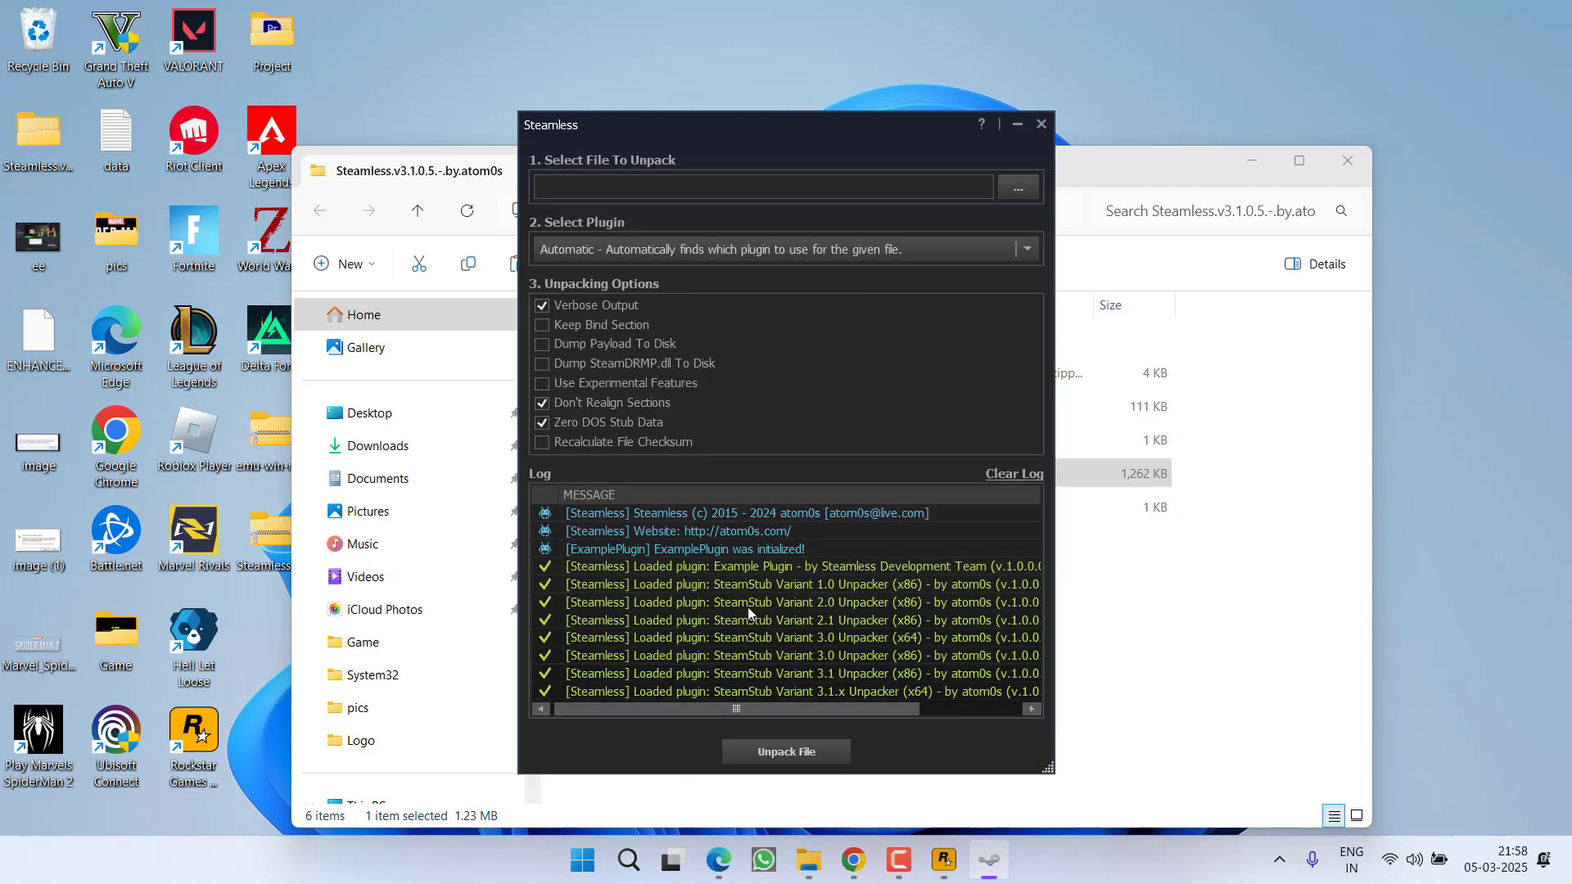
Step: Choose GTA5.exe from F:\Rockstar Games\Grand Theft Auto V as the file to unpack in Steamless
{"action": "left_click", "coordinate": [1018, 190]}
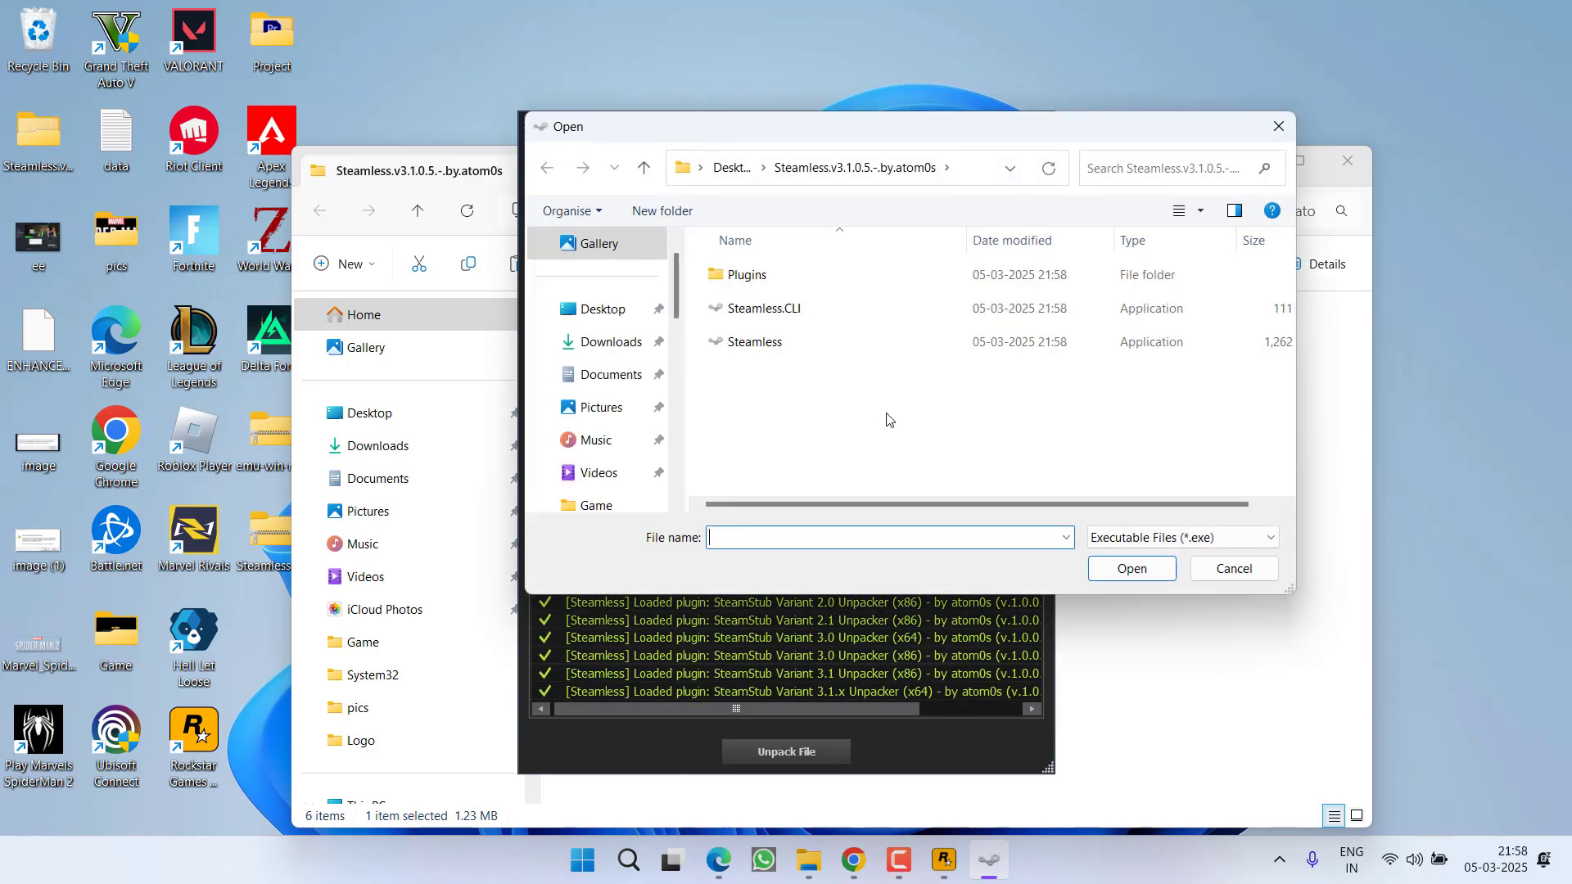
{"action": "scroll", "coordinate": [598, 393], "scroll_direction": "down", "scroll_amount": 3}
{"action": "left_click", "coordinate": [598, 374]}
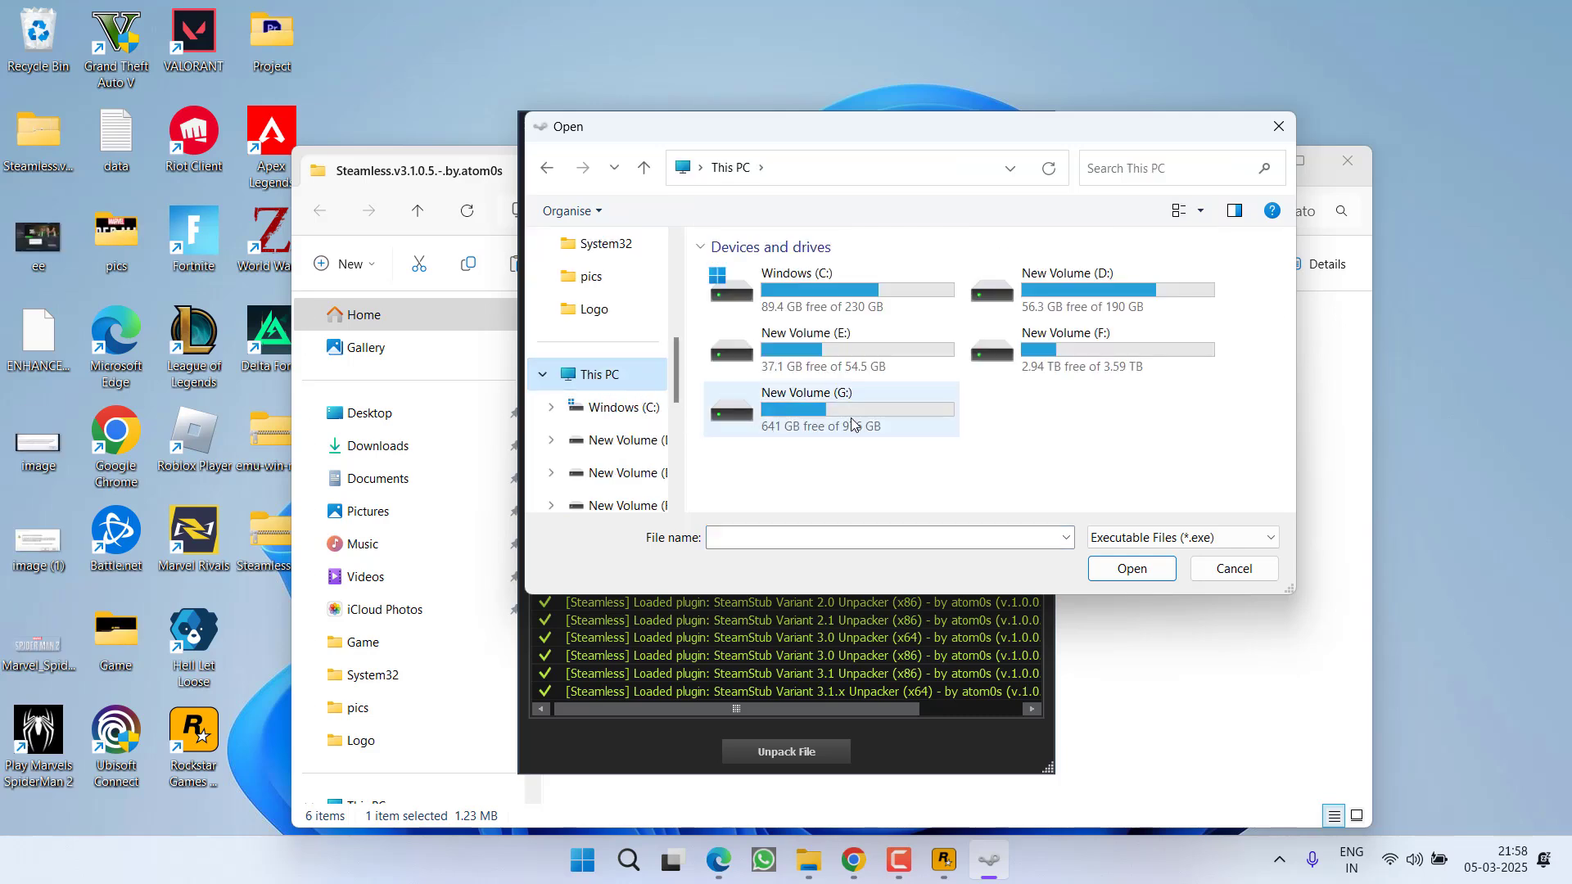
{"action": "double_click", "coordinate": [1089, 353]}
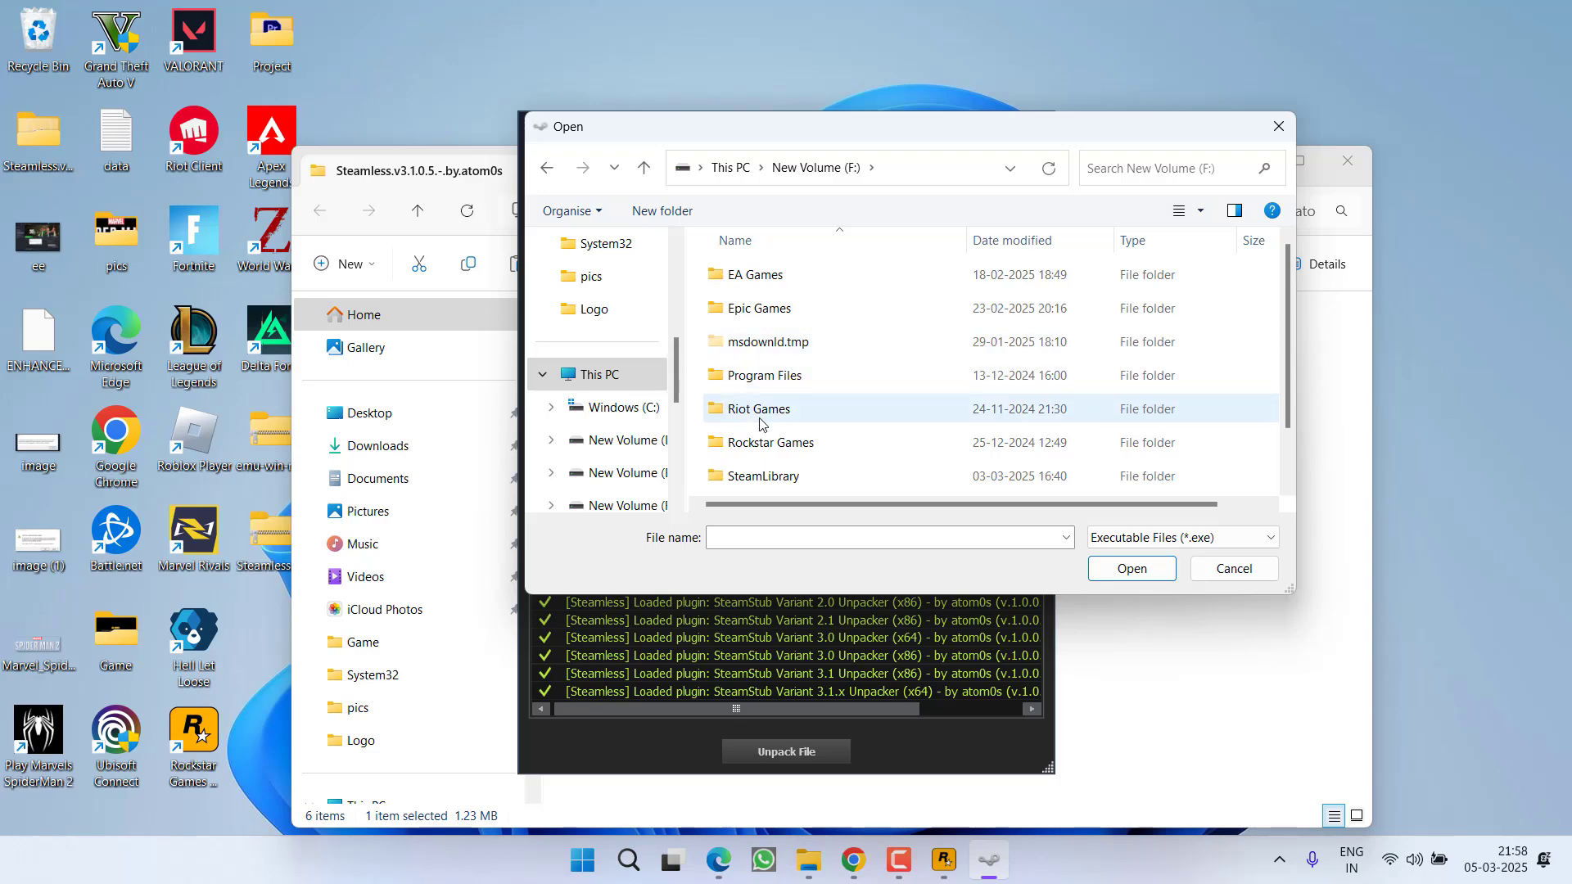
{"action": "double_click", "coordinate": [766, 444]}
{"action": "double_click", "coordinate": [761, 282]}
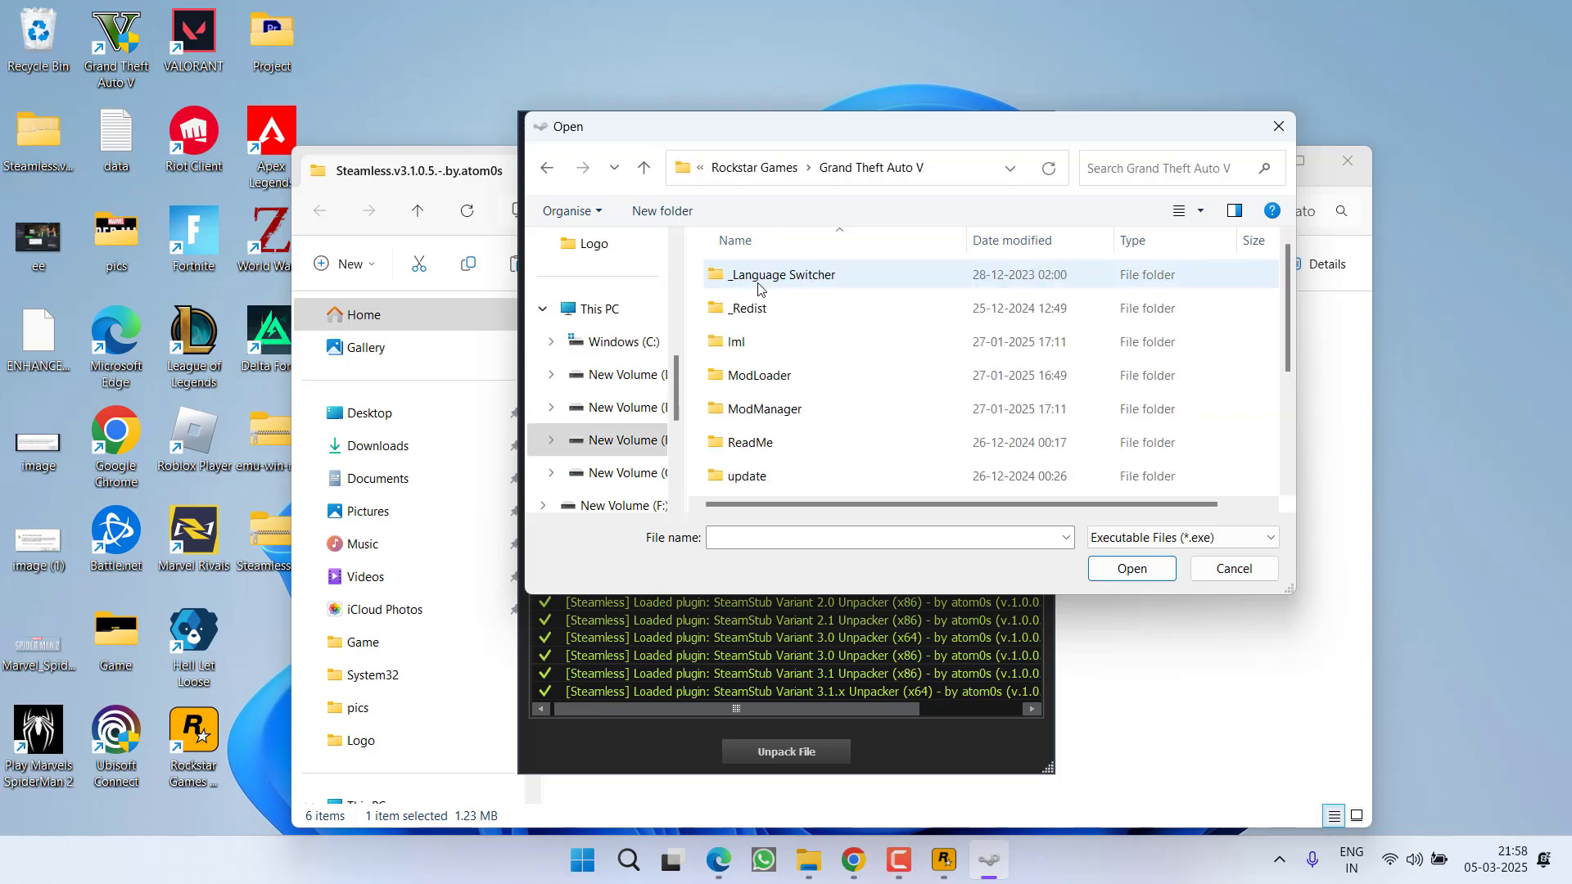
{"action": "key", "text": "g"}
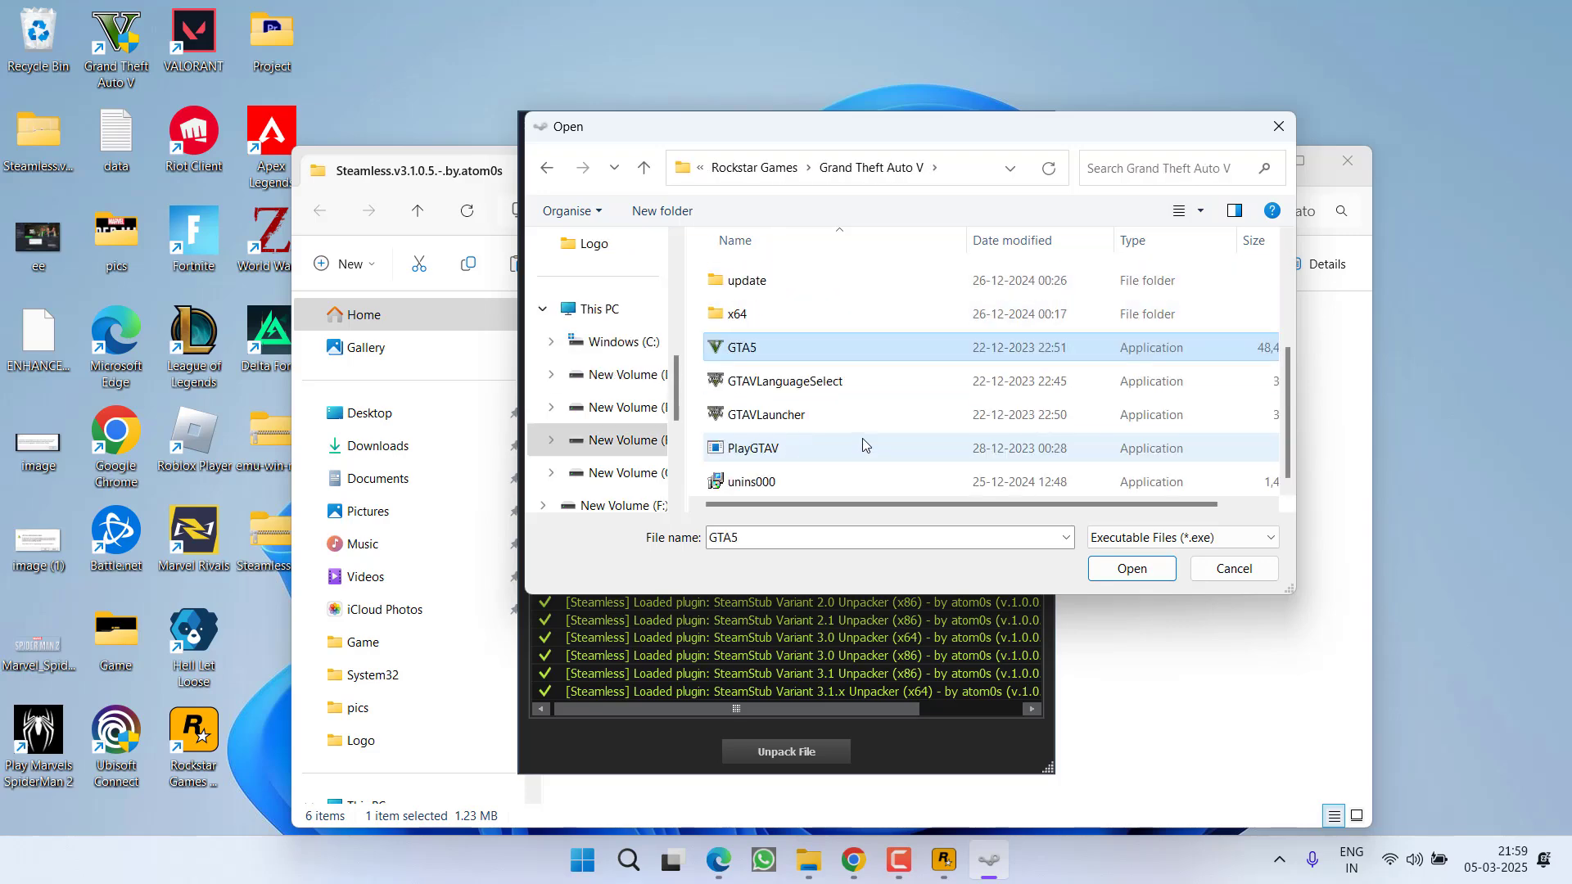
{"action": "double_click", "coordinate": [728, 349]}
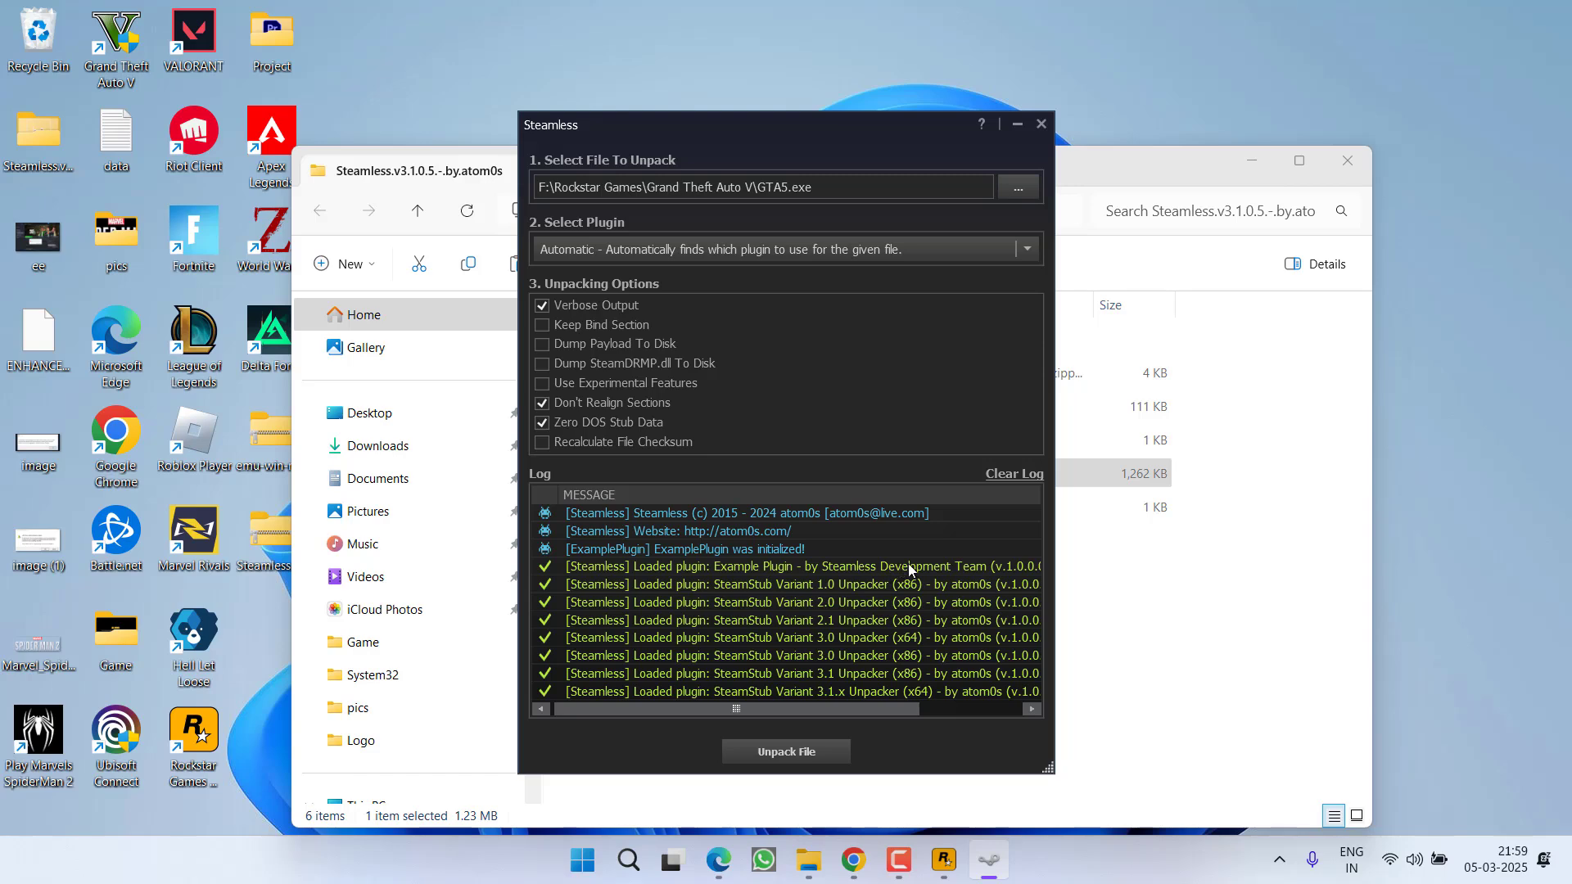
Step: Open the Rockstar Games\Grand Theft Auto V folder on the F: drive in a new File Explorer window
{"action": "left_click", "coordinate": [1167, 660]}
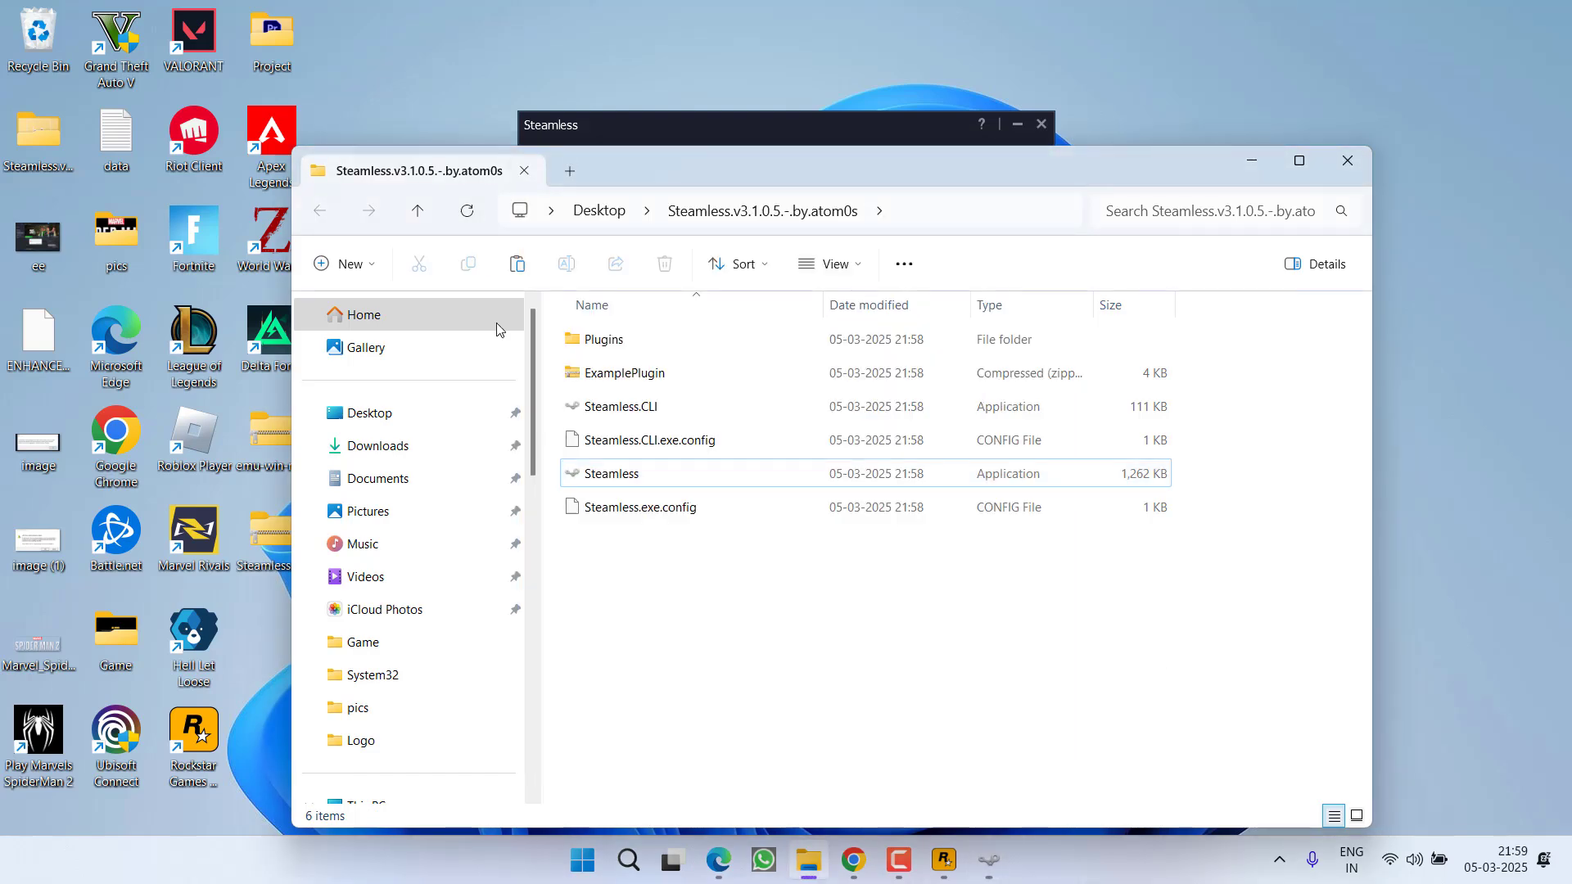
{"action": "key", "text": "super+e"}
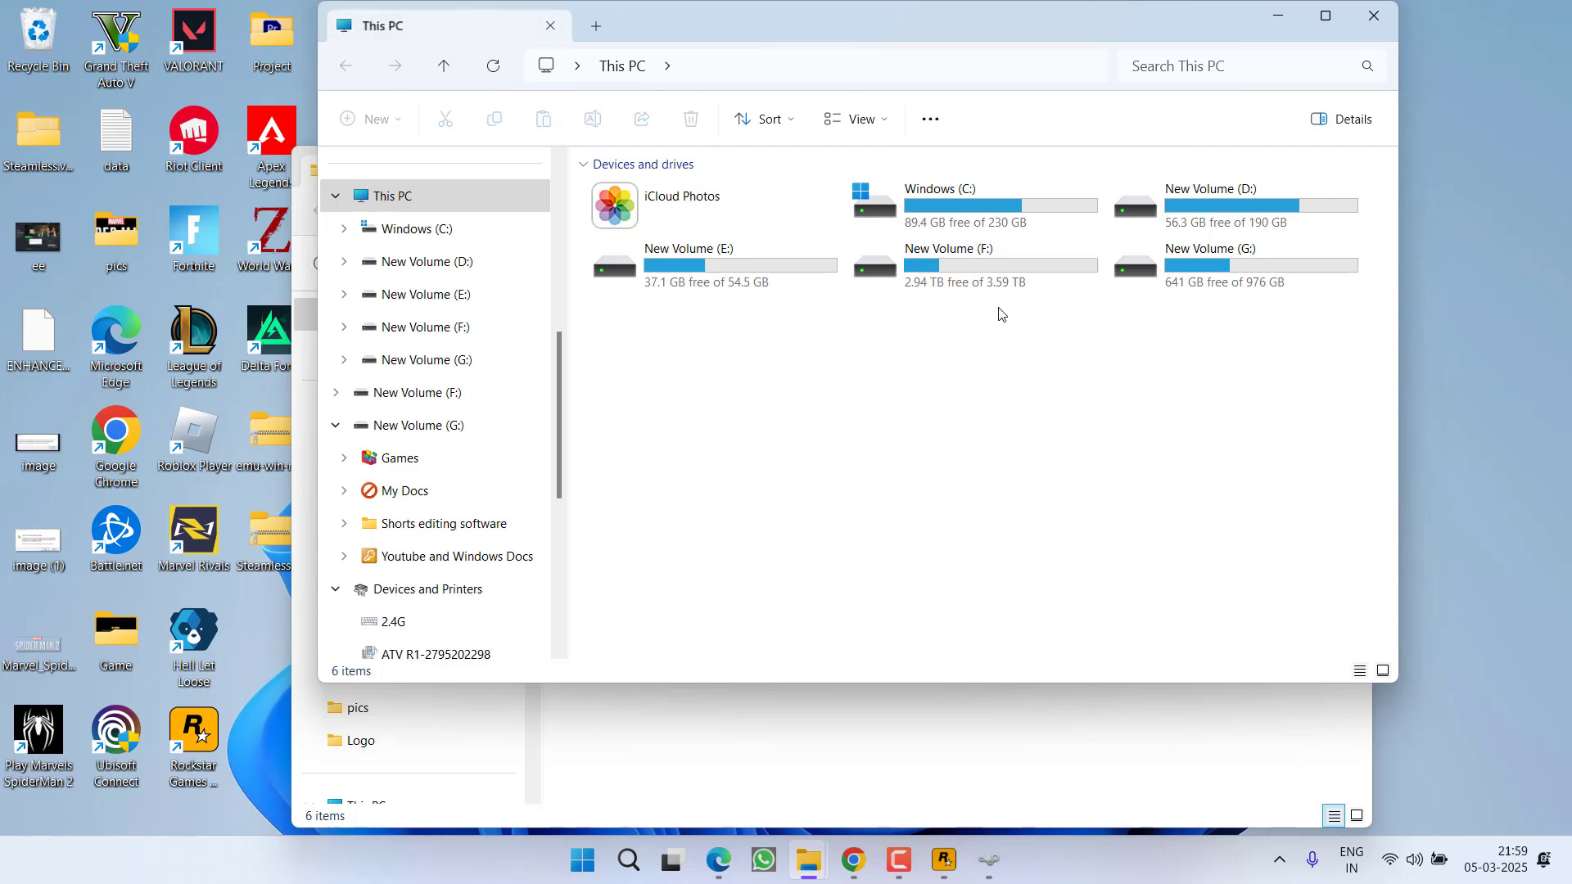
{"action": "double_click", "coordinate": [985, 281]}
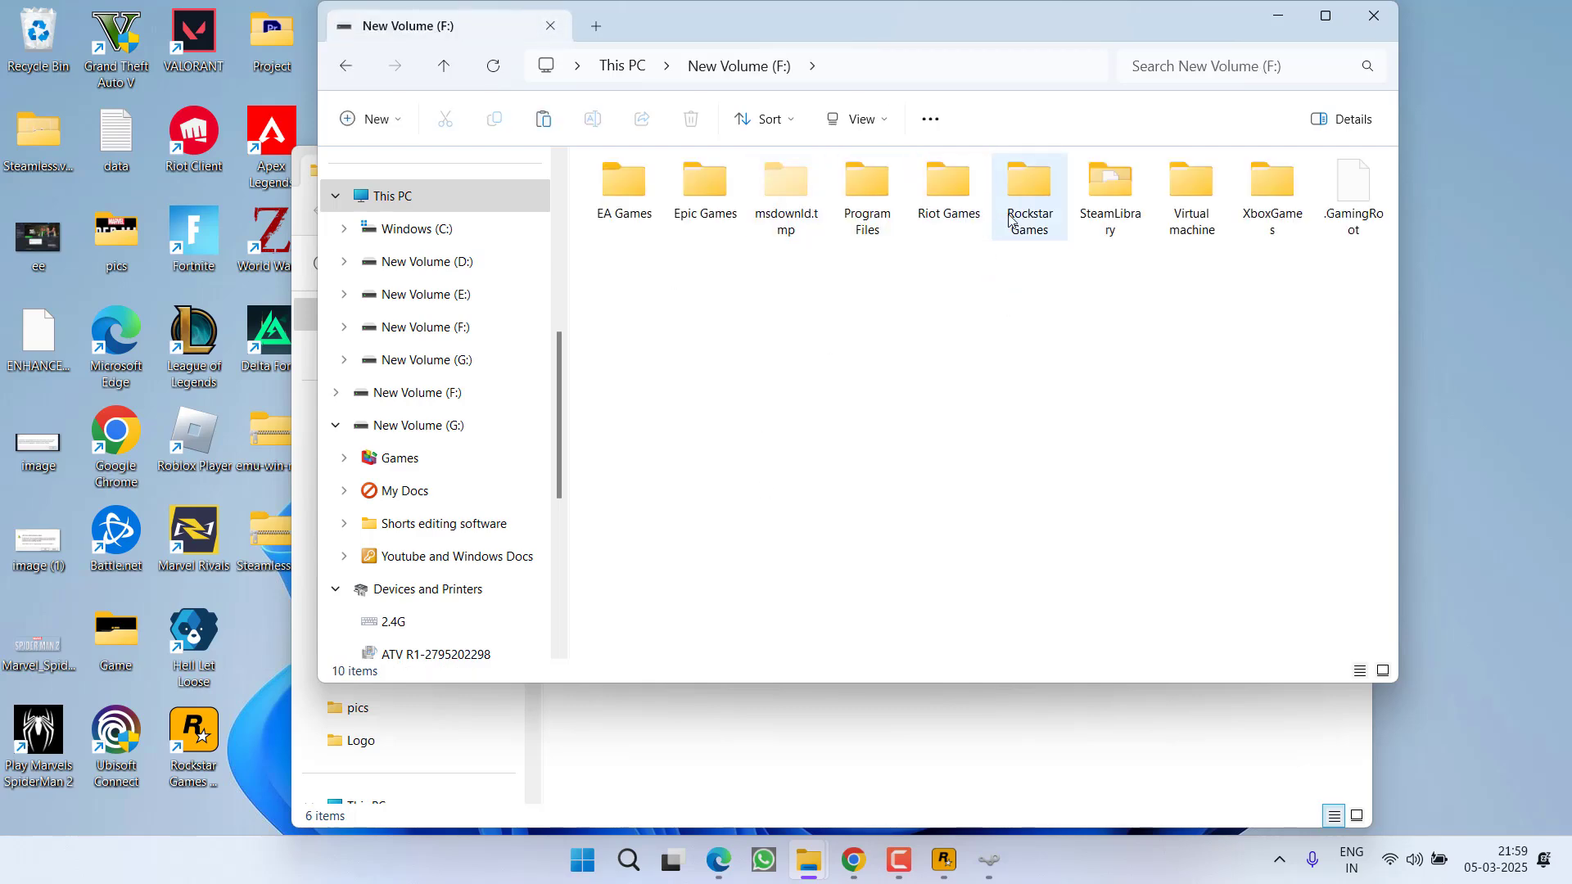
{"action": "double_click", "coordinate": [650, 196]}
{"action": "double_click", "coordinate": [649, 196]}
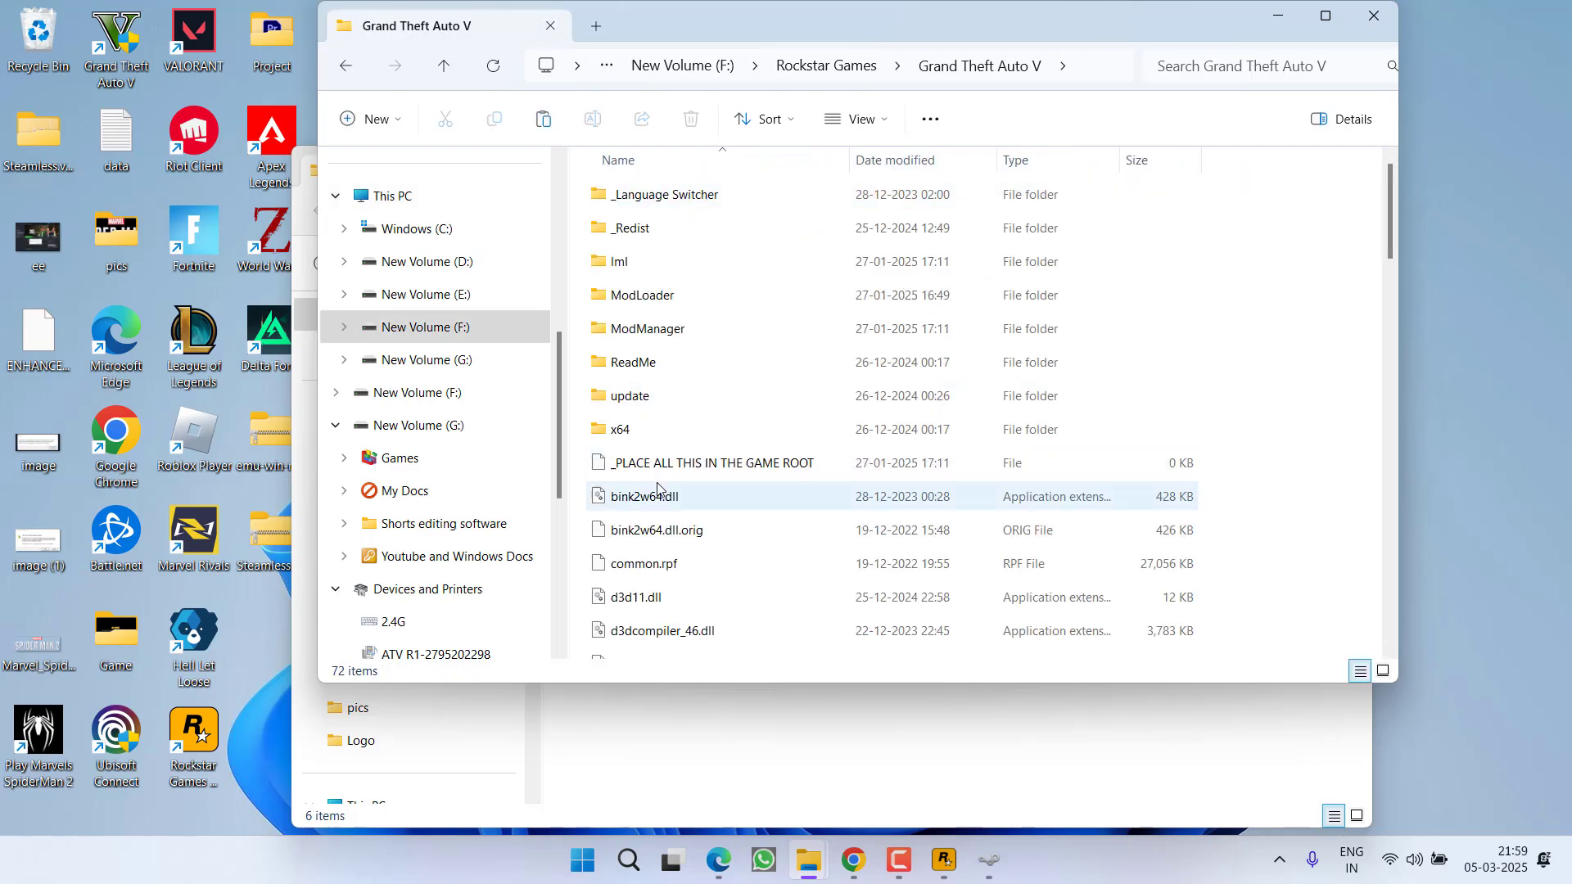
Step: Cut the GTA5 application from the Grand Theft Auto V folder and paste it onto the desktop
{"action": "type", "text": "gtav"}
{"action": "scroll", "coordinate": [710, 517], "scroll_direction": "up", "scroll_amount": 1}
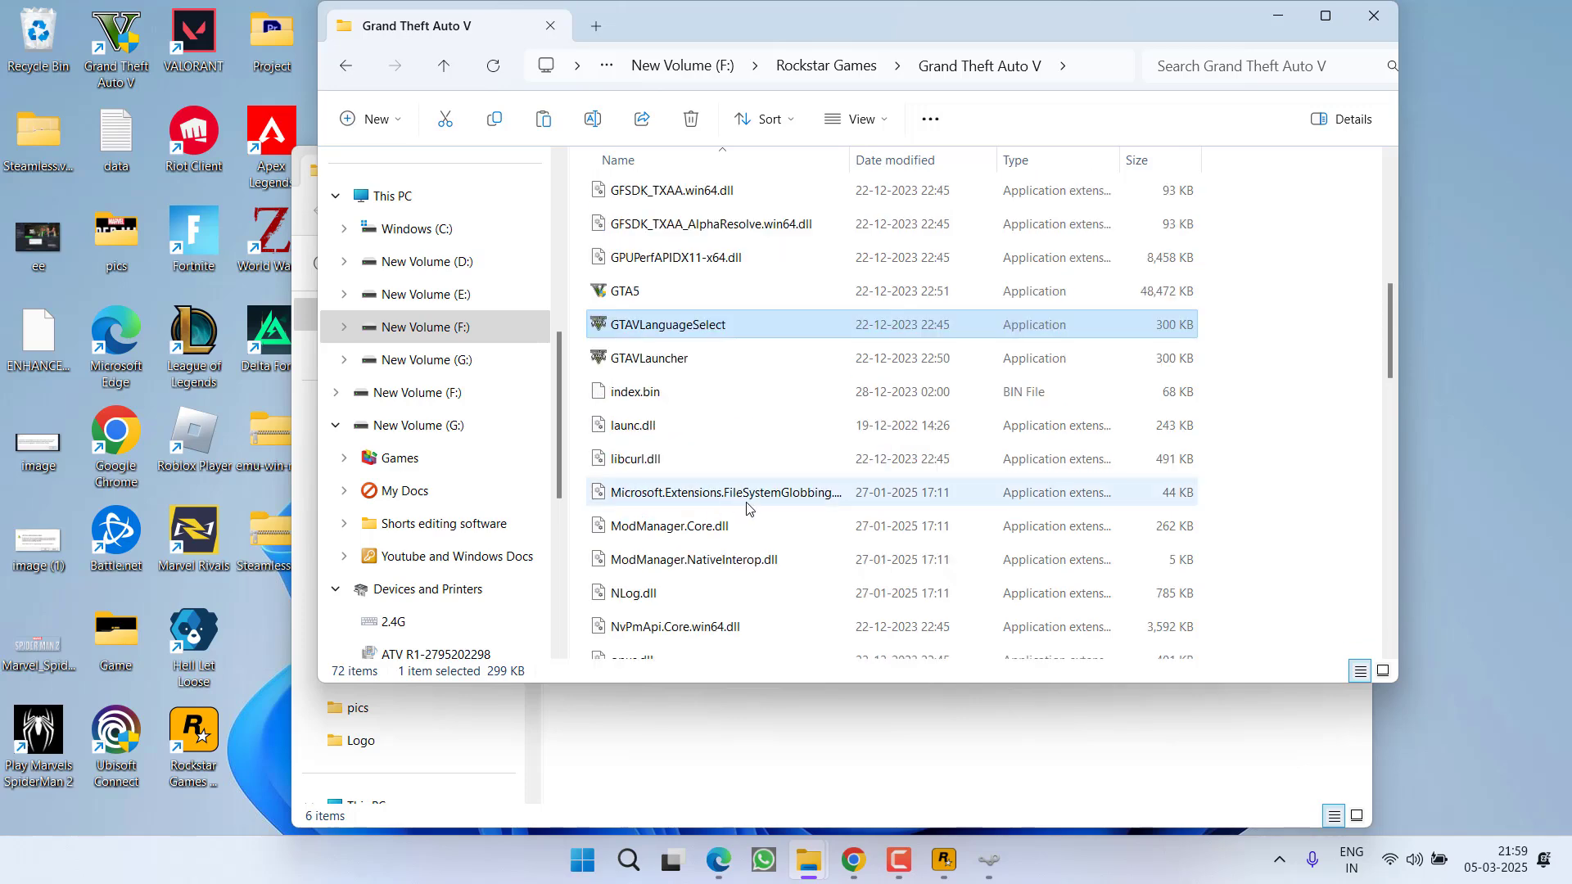
{"action": "left_click", "coordinate": [643, 294]}
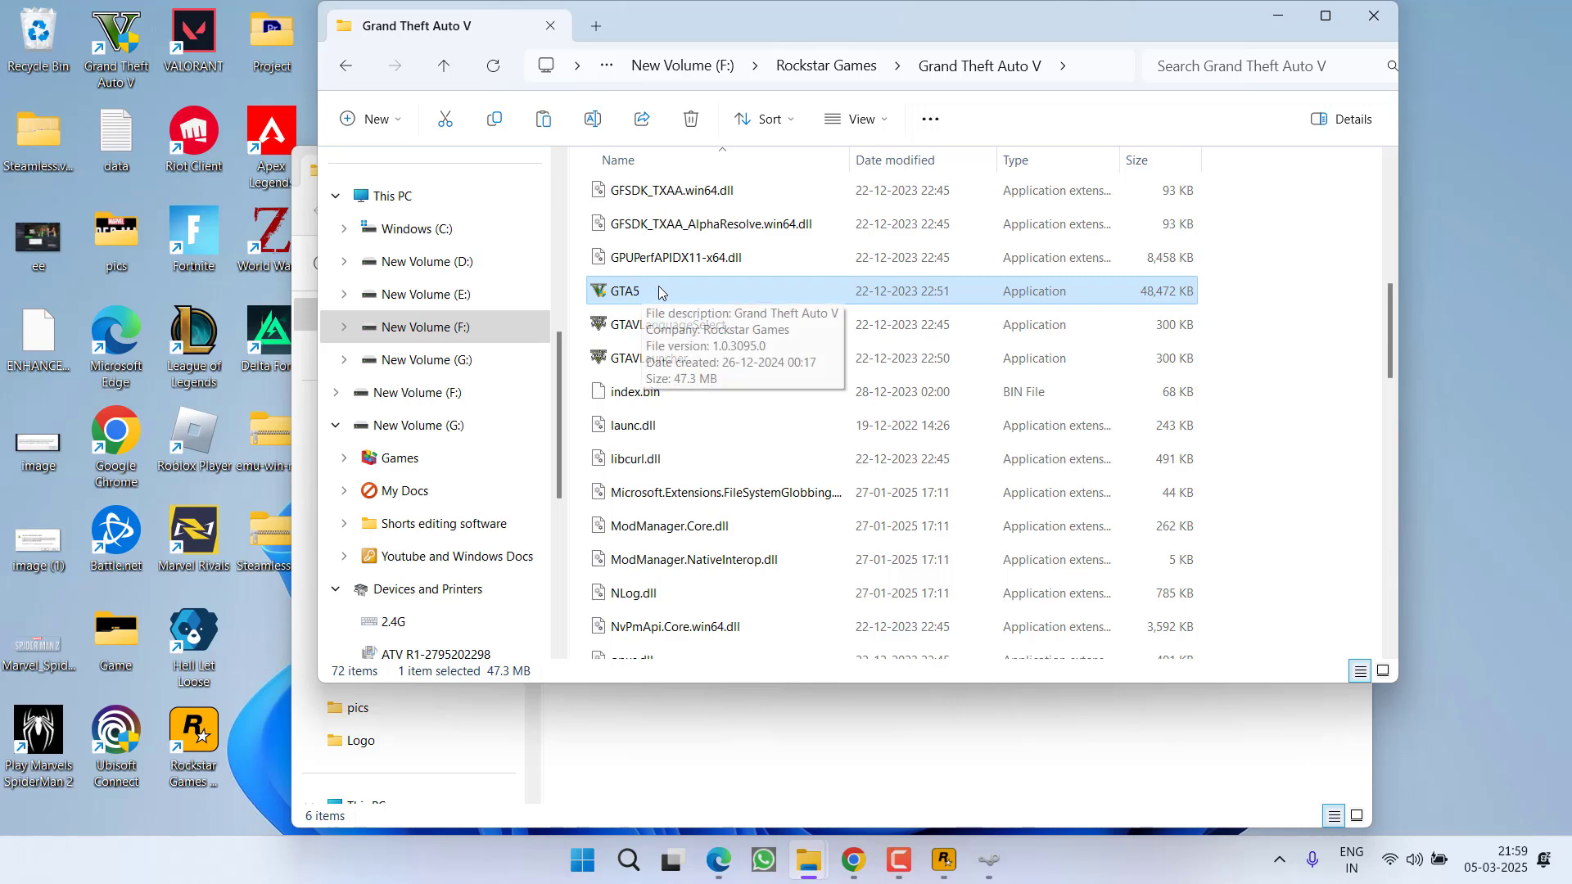
{"action": "right_click", "coordinate": [627, 295]}
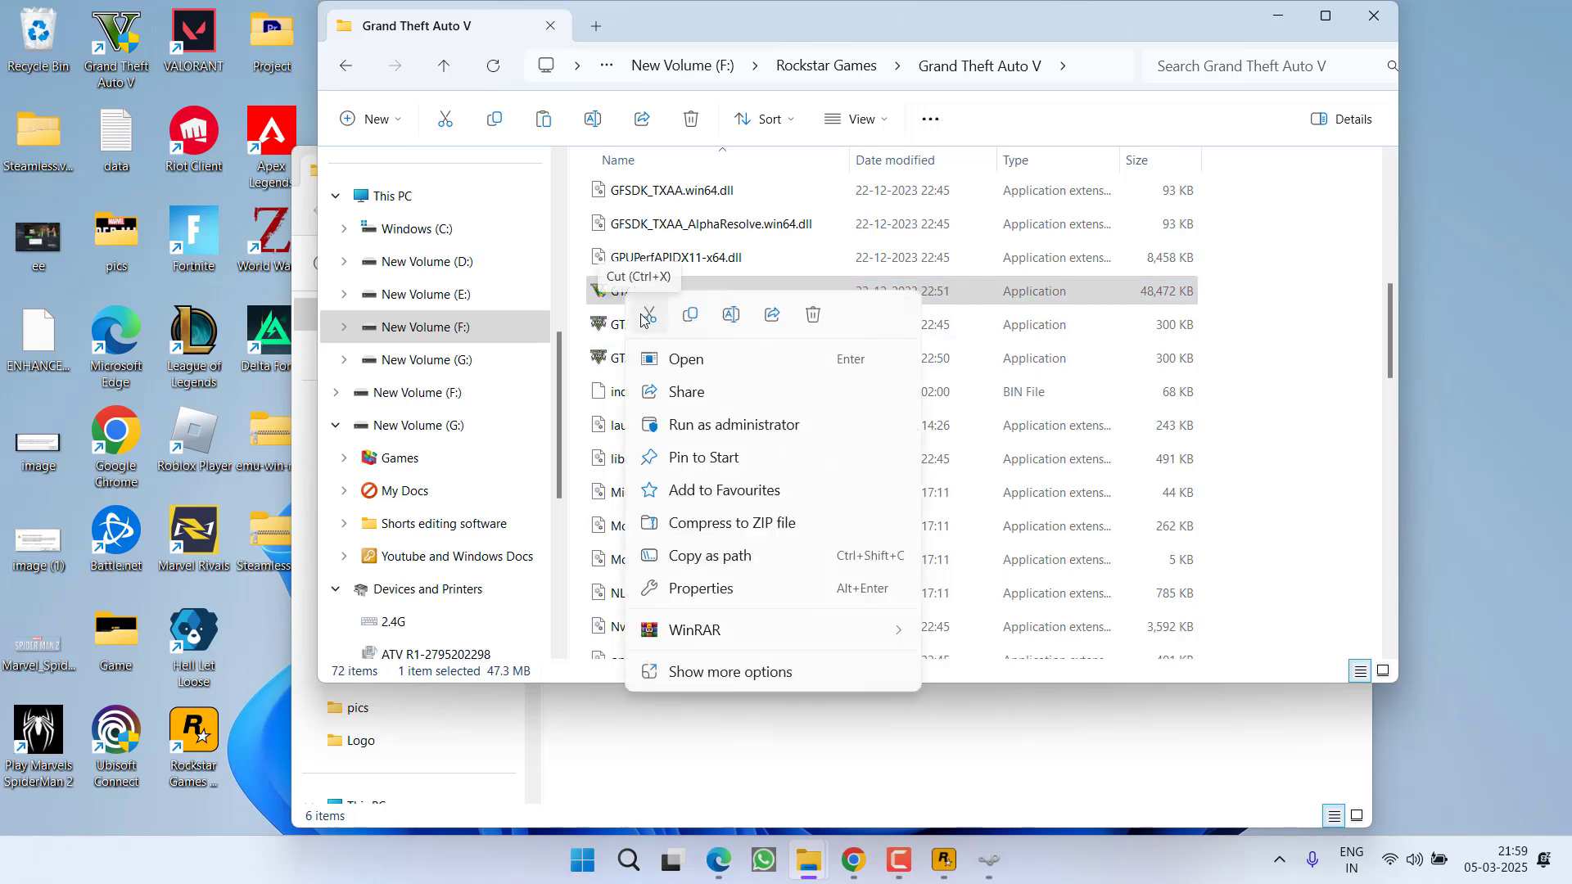
{"action": "left_click", "coordinate": [647, 316]}
{"action": "left_click", "coordinate": [1472, 538]}
{"action": "right_click", "coordinate": [1471, 534]}
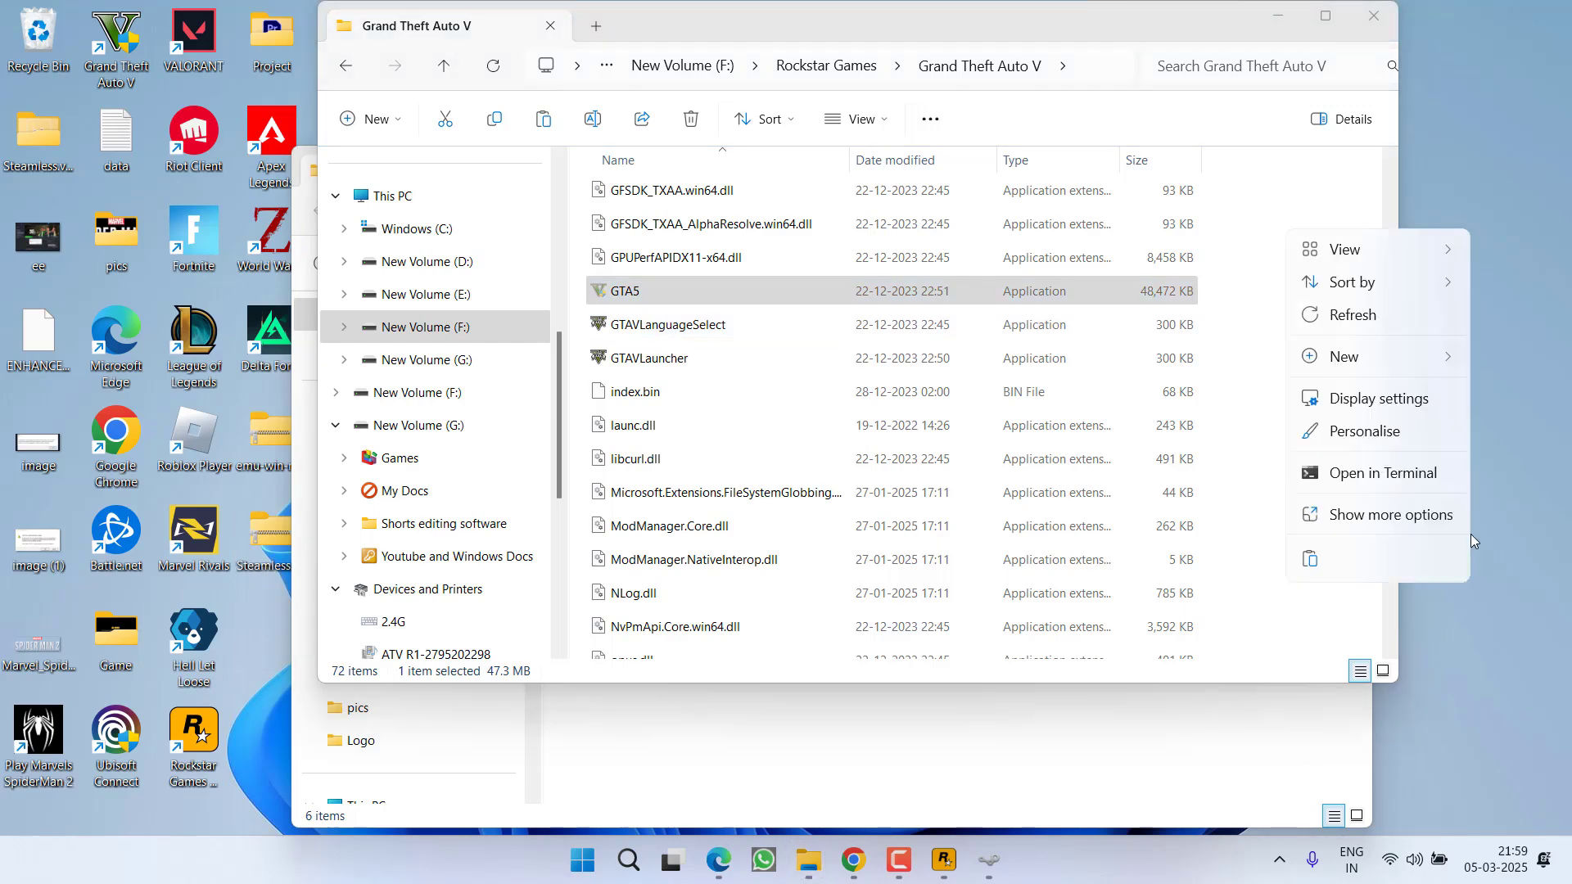
{"action": "left_click", "coordinate": [1309, 560]}
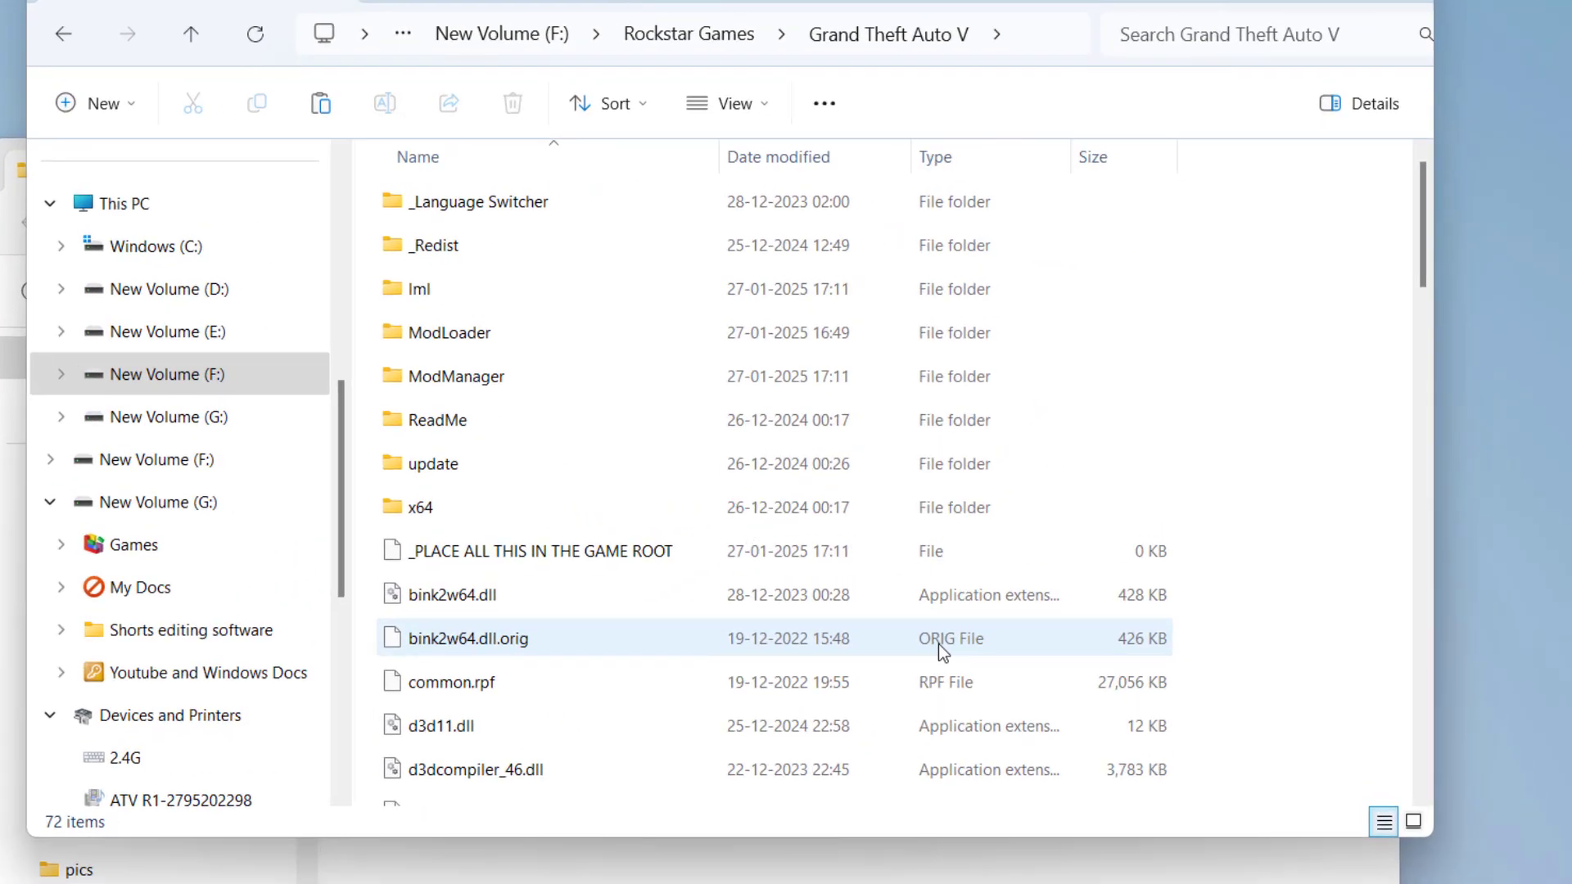
Step: Find the GTA5.unpacked application in the Grand Theft Auto V folder and rename it GTA5
{"action": "scroll", "coordinate": [1014, 525], "scroll_direction": "down", "scroll_amount": 15}
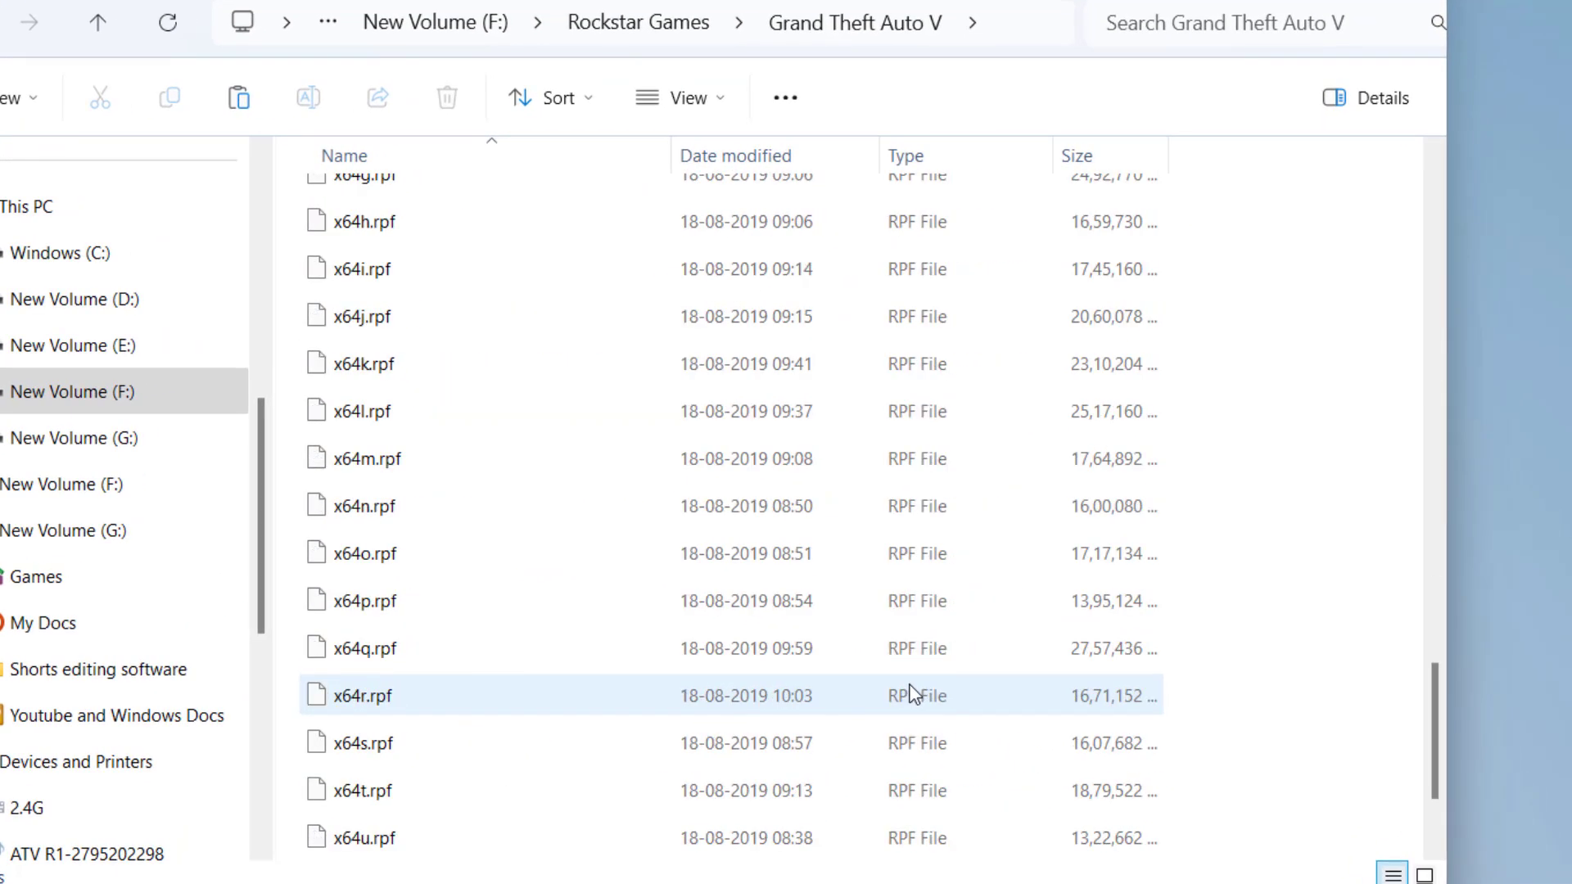
{"action": "key", "text": "g"}
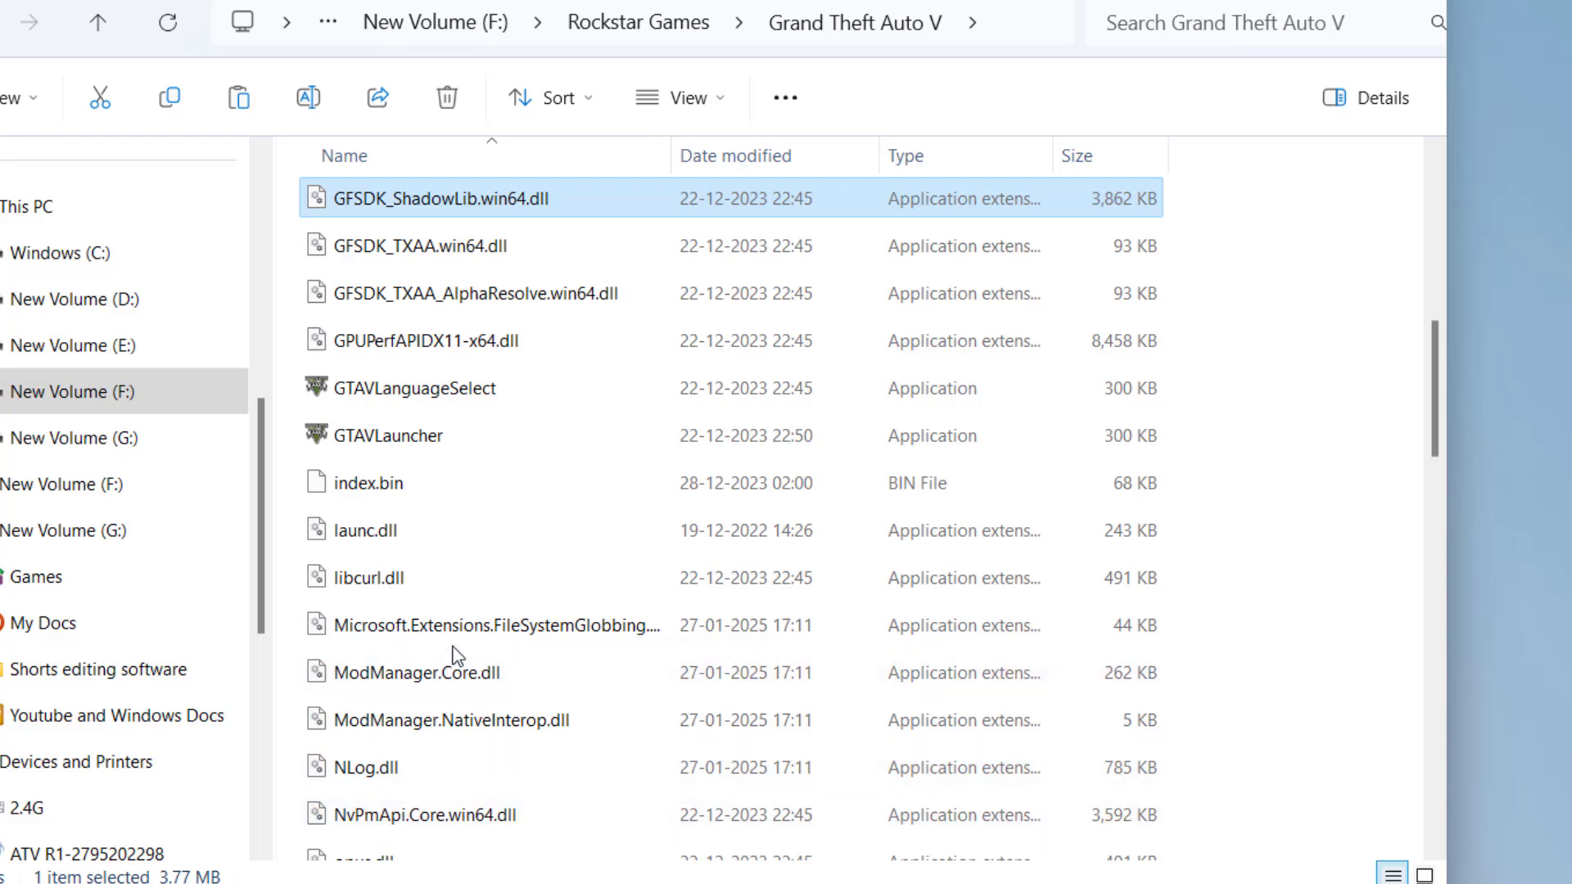
{"action": "key", "text": "g"}
{"action": "key", "text": "g"}
{"action": "key", "text": "g"}
{"action": "key", "text": "g"}
{"action": "key", "text": "g"}
{"action": "key", "text": "g"}
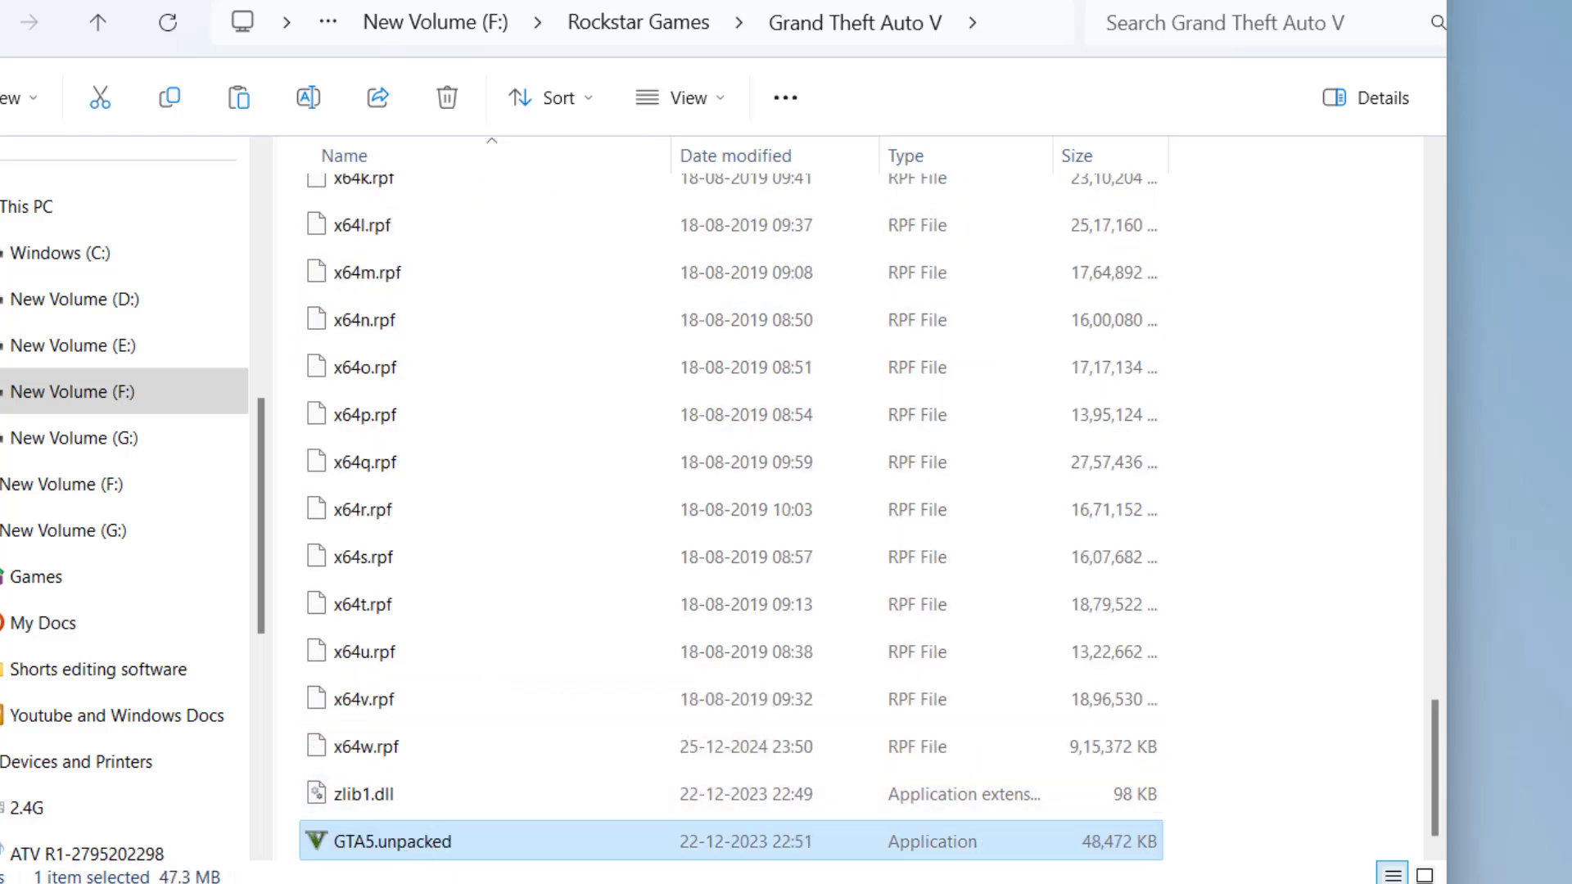
{"action": "key", "text": "F2"}
{"action": "key", "text": "End"}
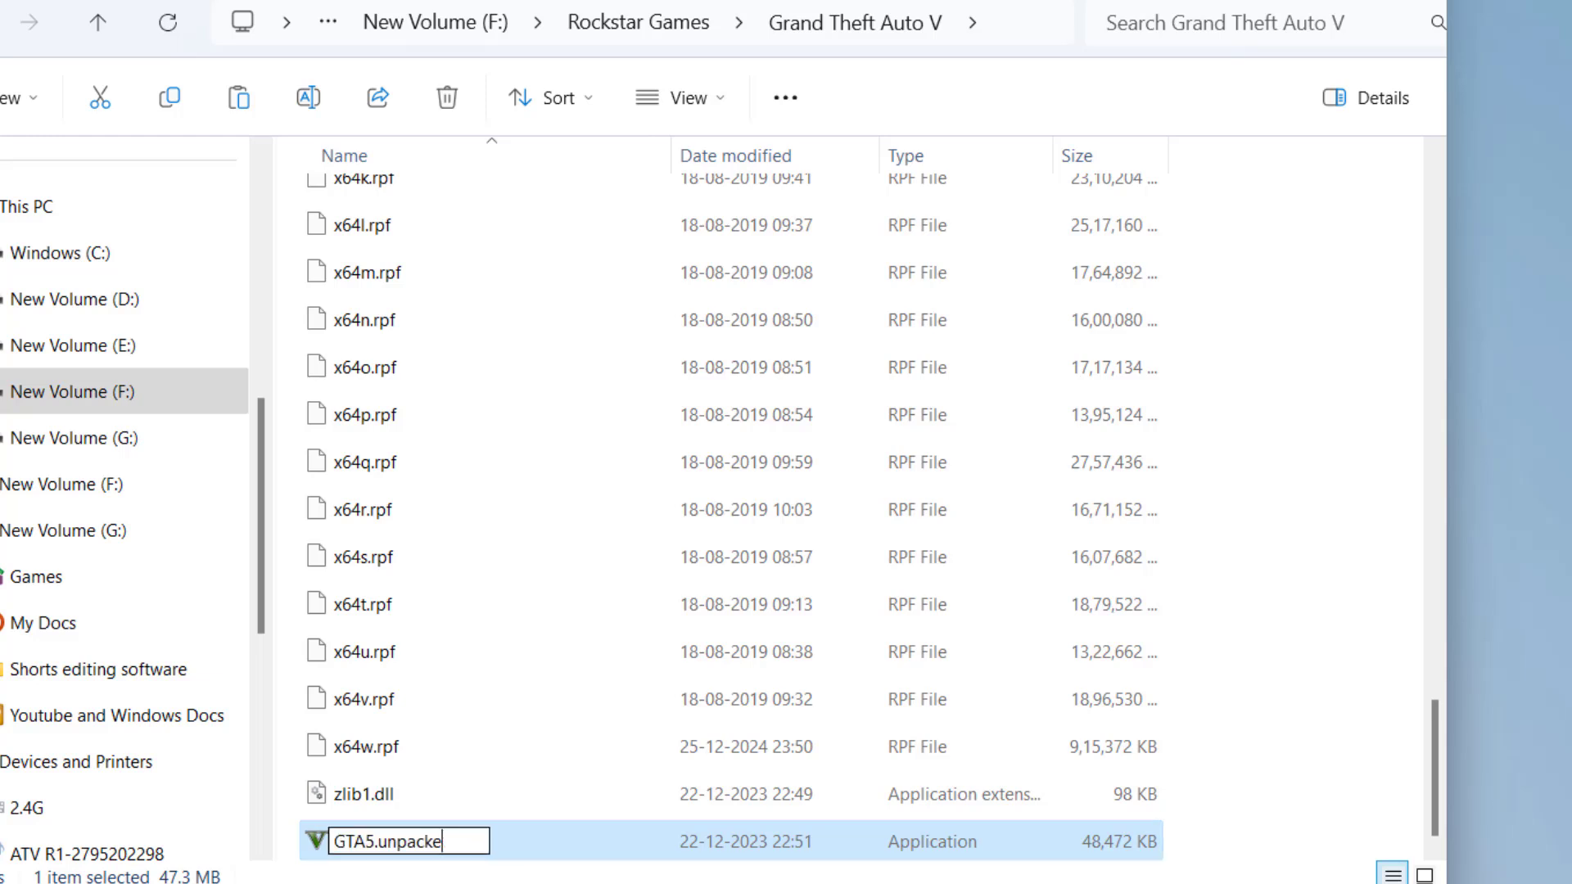
{"action": "key", "text": "BackSpace"}
{"action": "key", "text": "BackSpace"}
{"action": "key", "text": "BackSpace"}
{"action": "key", "text": "BackSpace"}
{"action": "key", "text": "BackSpace"}
{"action": "key", "text": "BackSpace"}
{"action": "key", "text": "BackSpace"}
{"action": "key", "text": "BackSpace"}
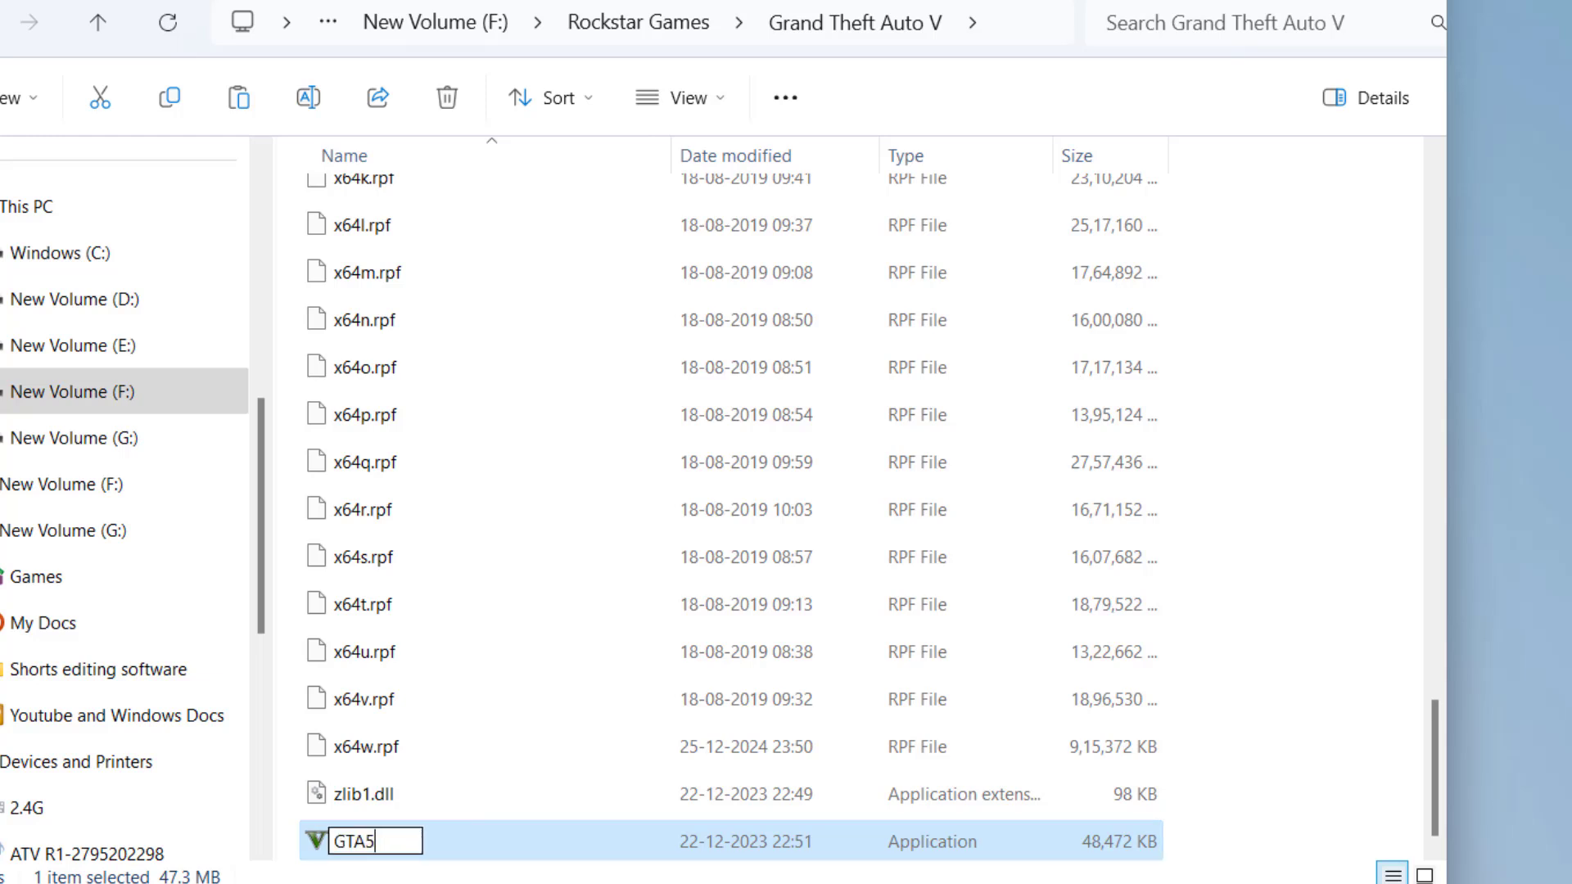
{"action": "left_click", "coordinate": [1347, 705]}
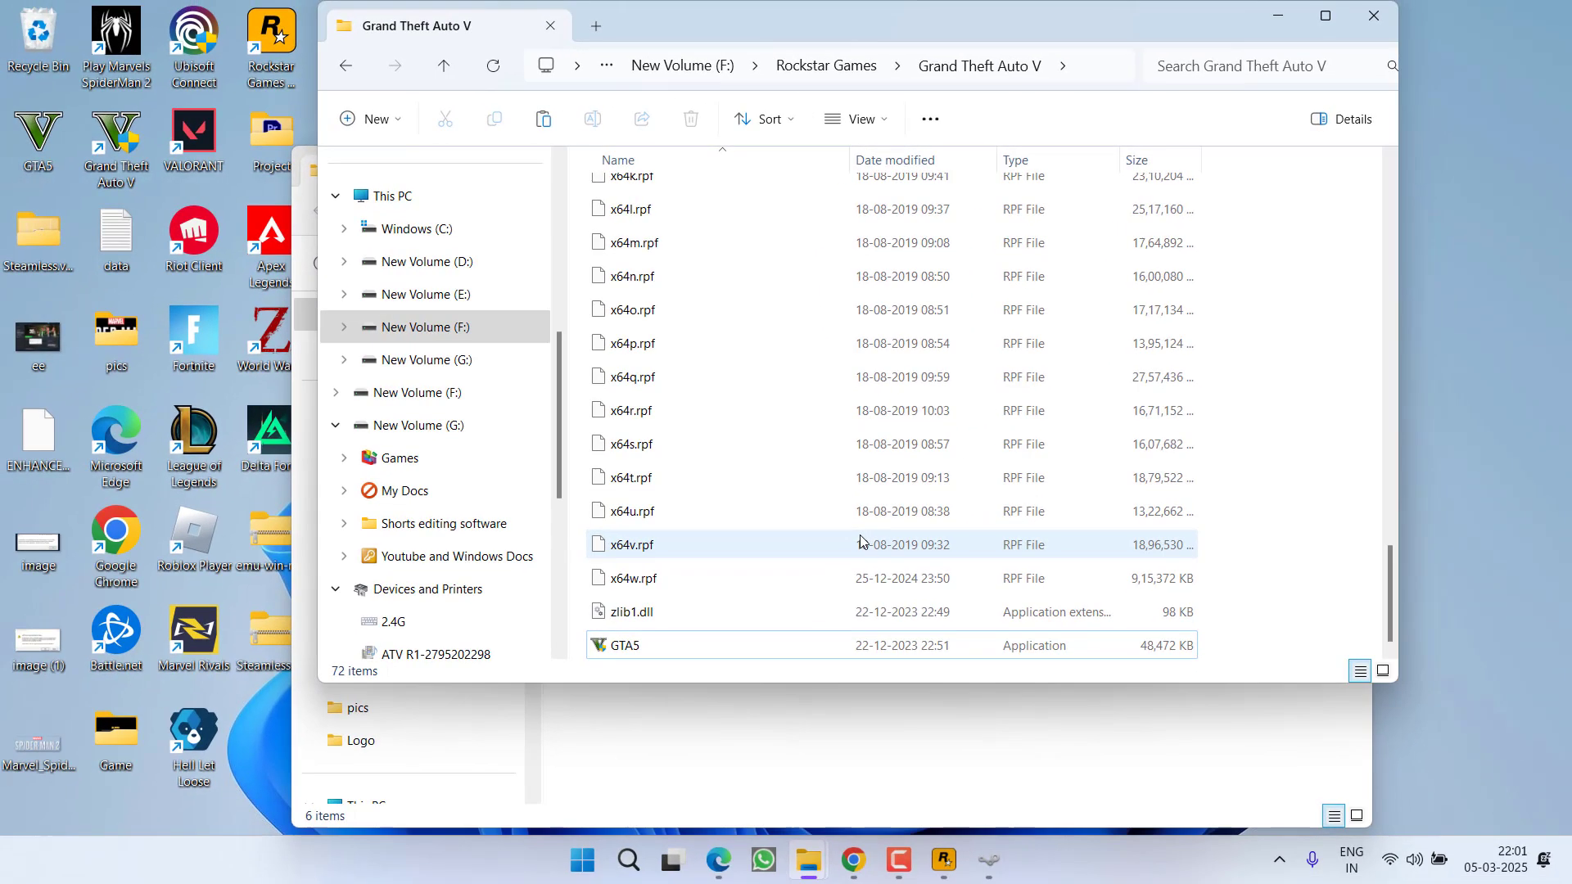
Step: Close both File Explorer windows and the Steamless application
{"action": "left_click", "coordinate": [1375, 17]}
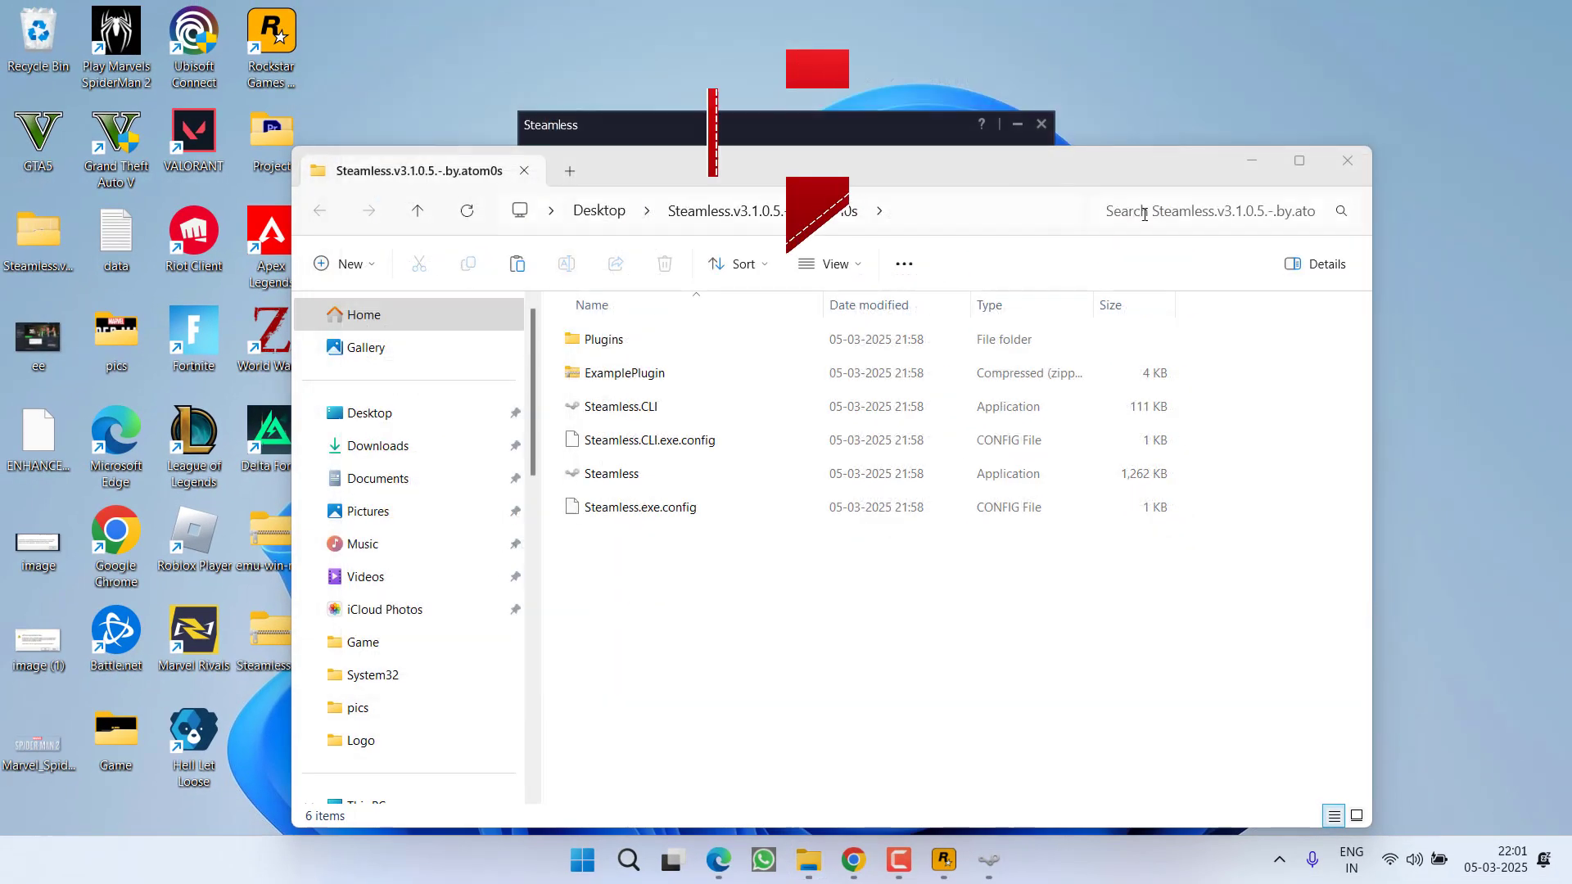
{"action": "left_click", "coordinate": [1358, 163]}
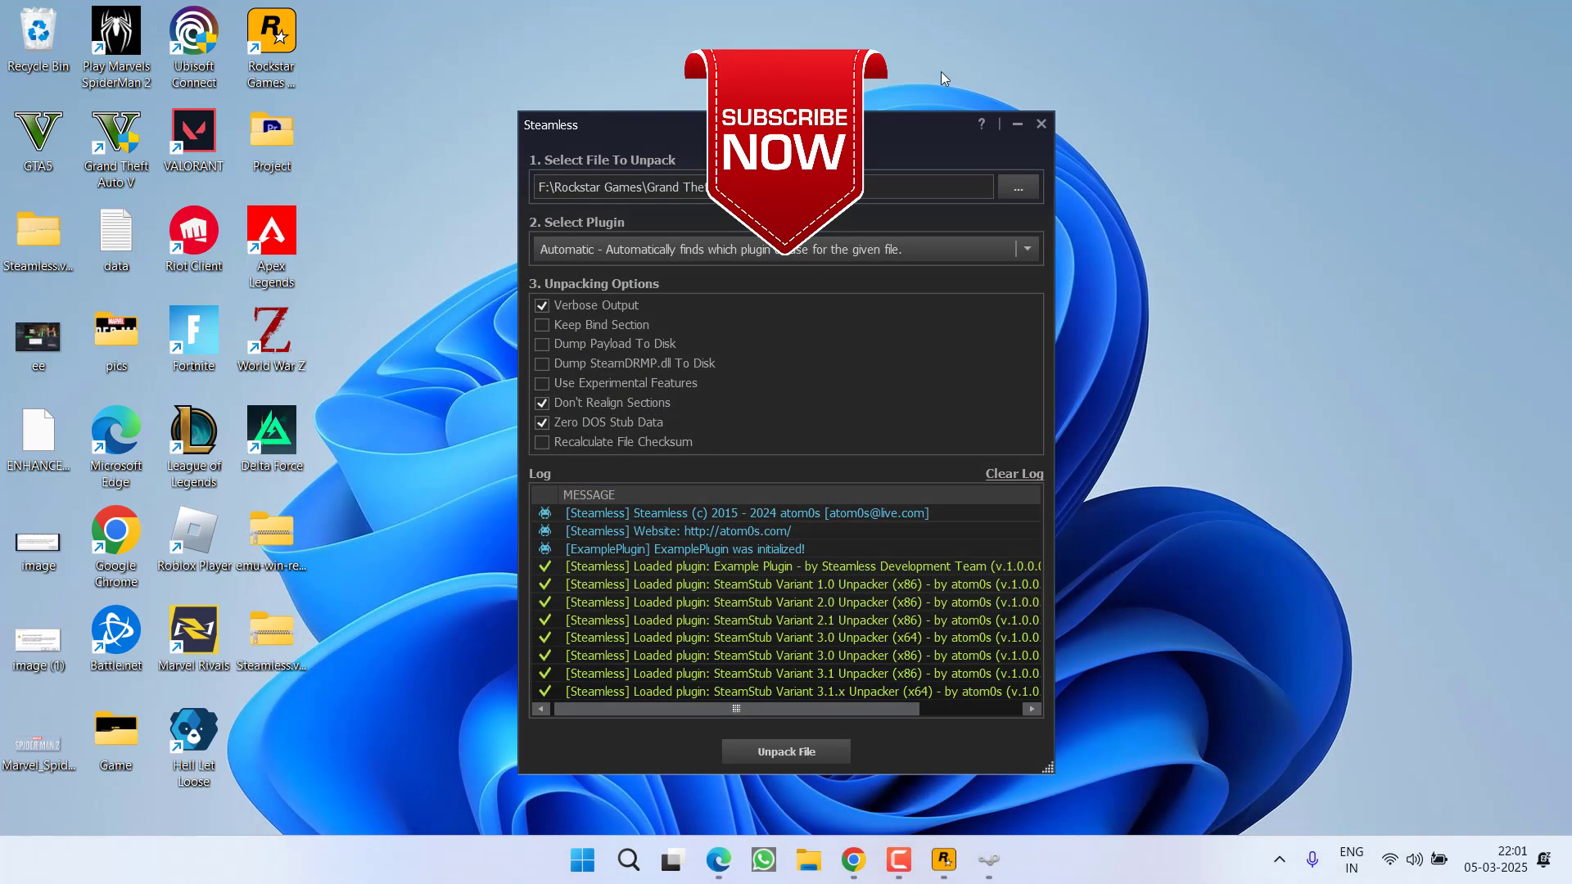
{"action": "left_click", "coordinate": [1042, 121]}
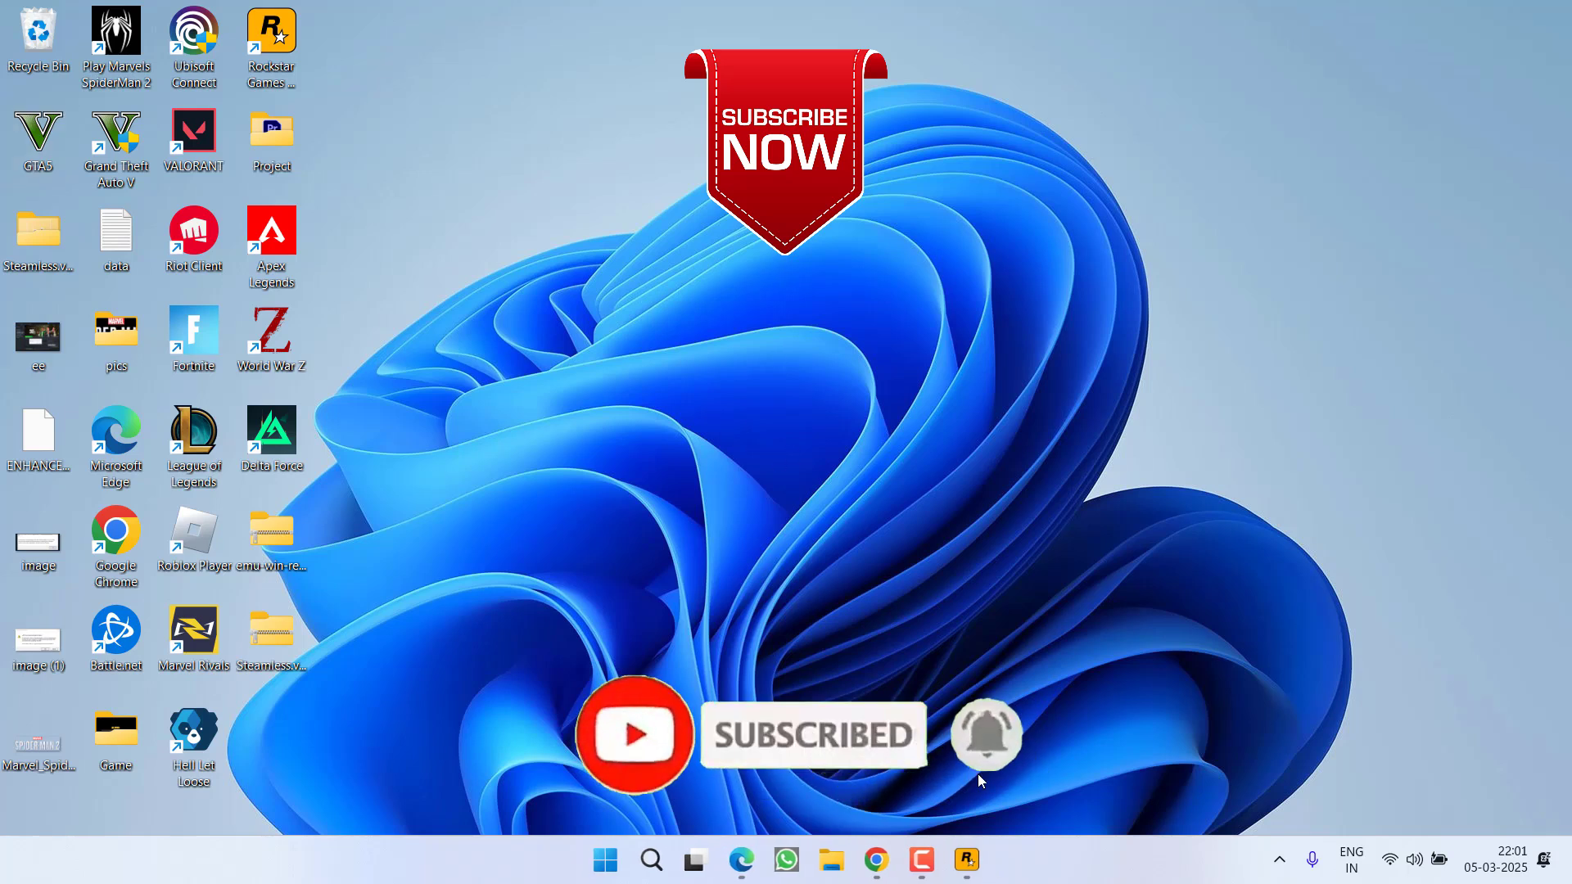
{"action": "left_click", "coordinate": [923, 860]}
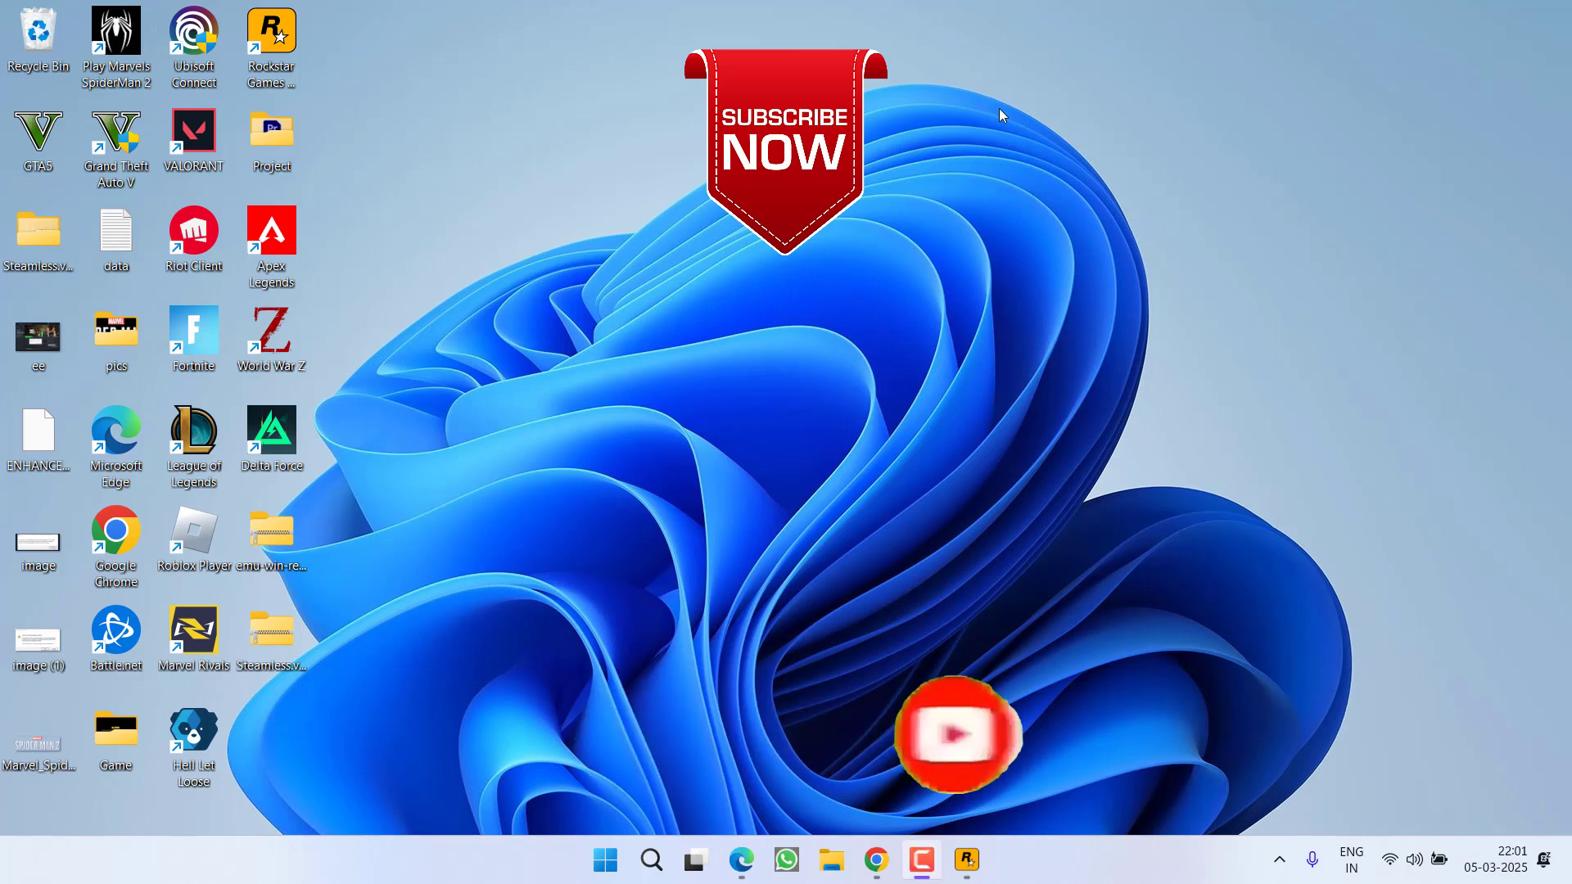